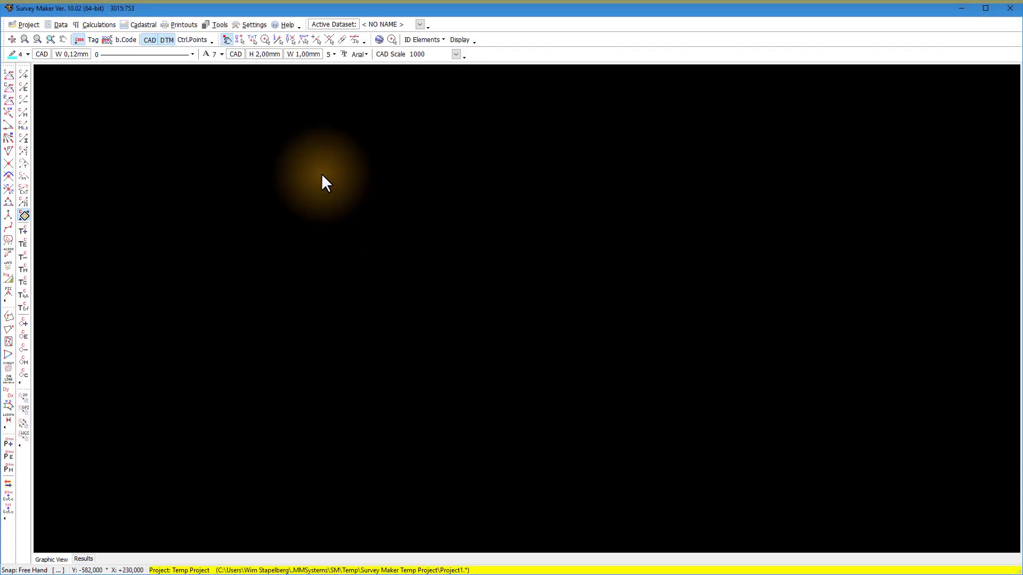
Step: Open the project file Sectional Title Demo Project.smp from the Demo Project folder on the C: drive
click(28, 22)
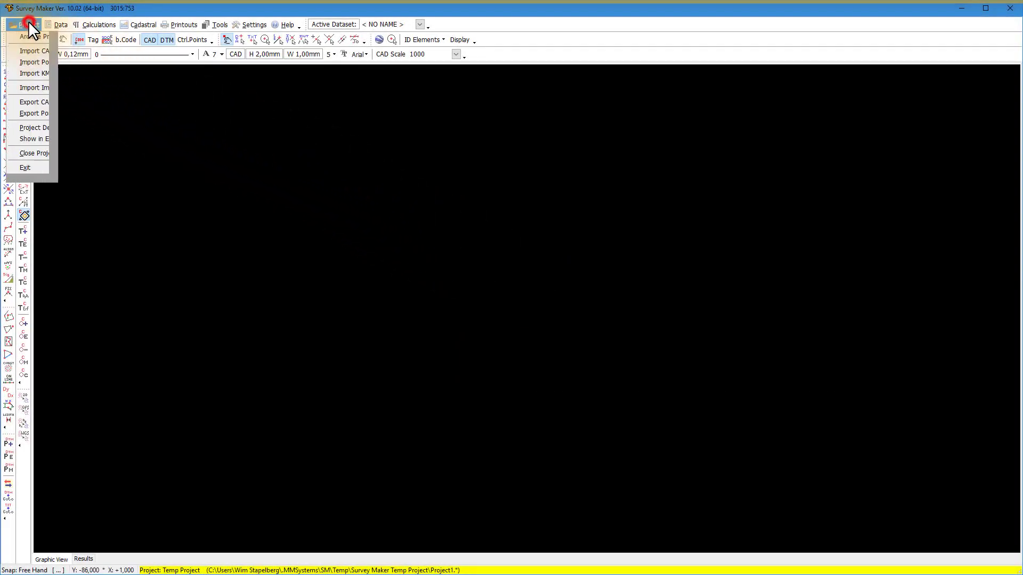
click(33, 48)
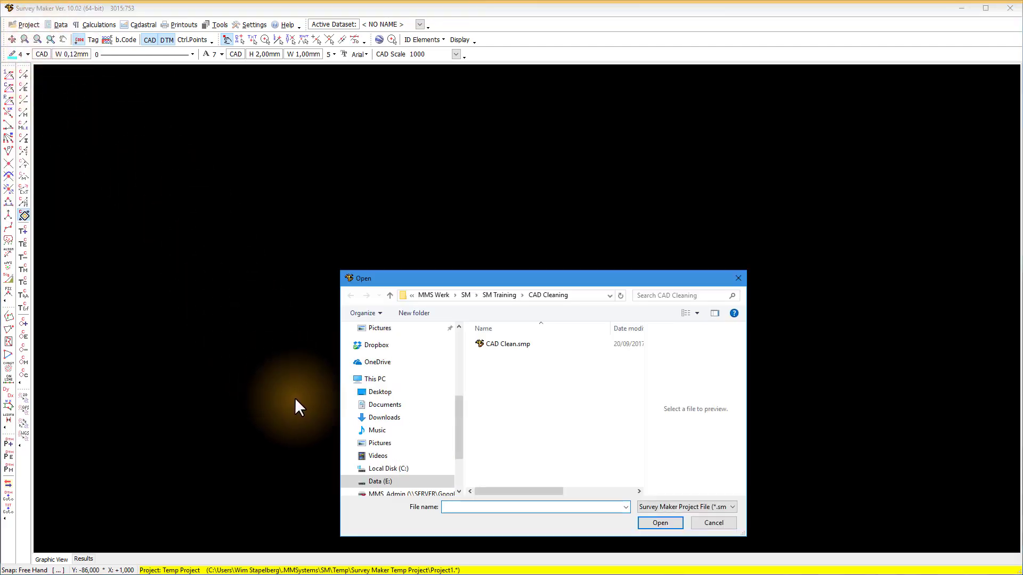
click(381, 470)
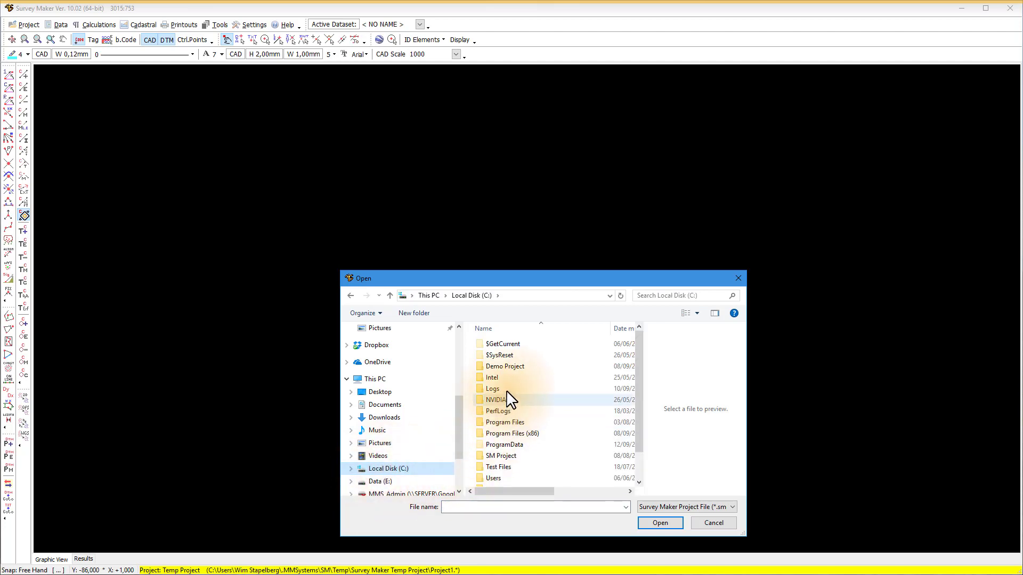
double_click(512, 366)
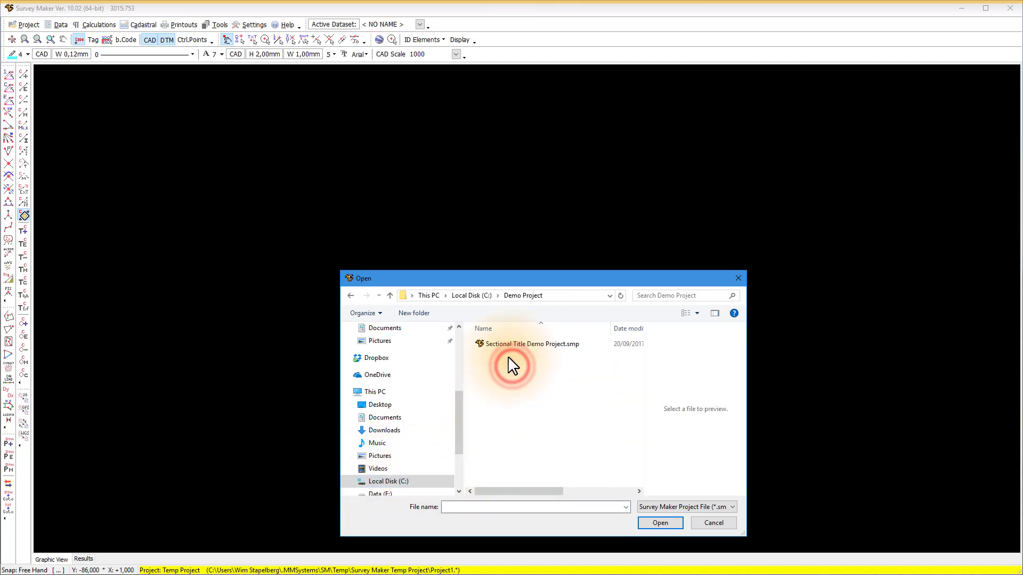
click(506, 342)
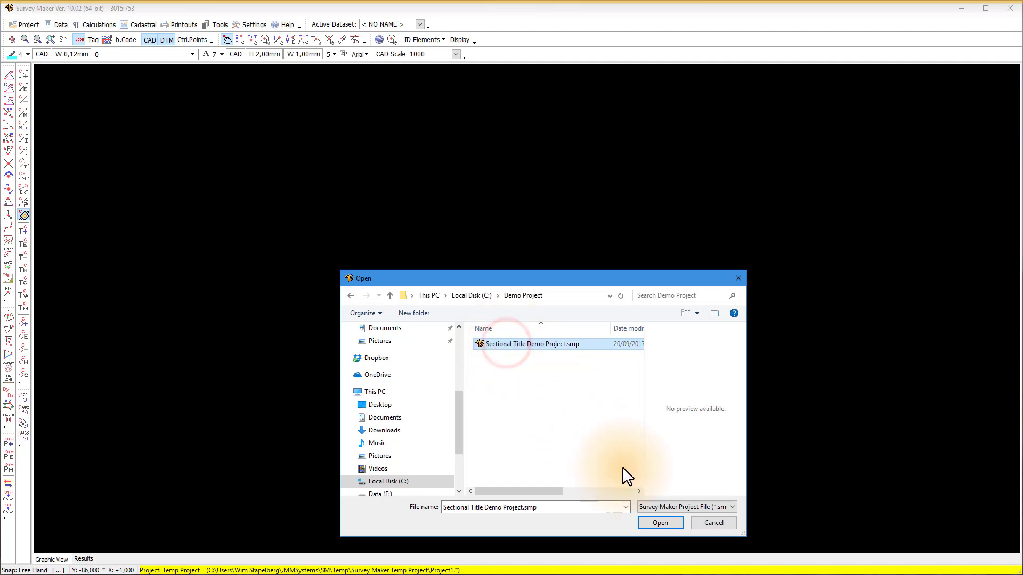
click(659, 522)
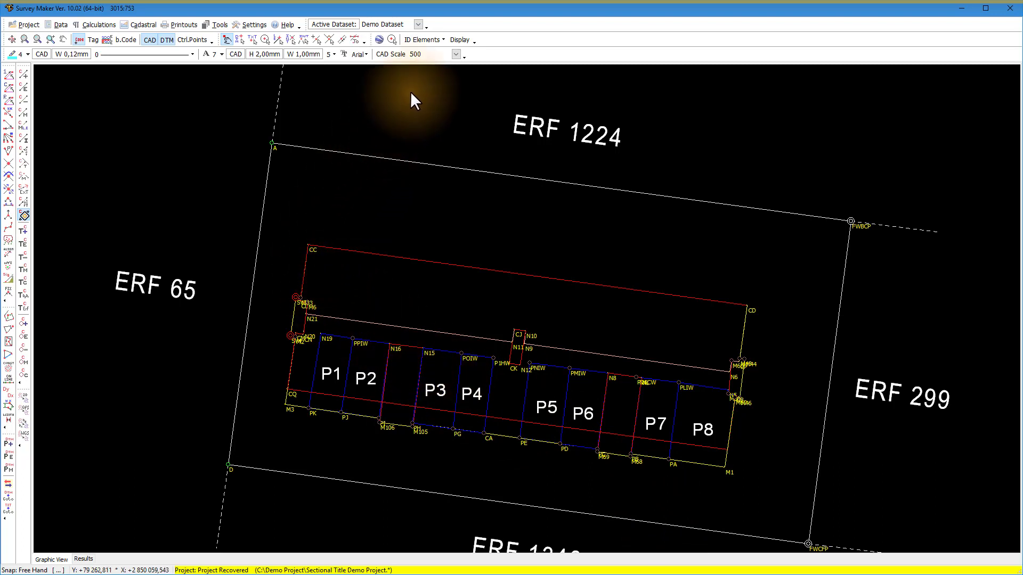
Step: Display only the GROUND layer and hide all the other CAD layers
click(453, 38)
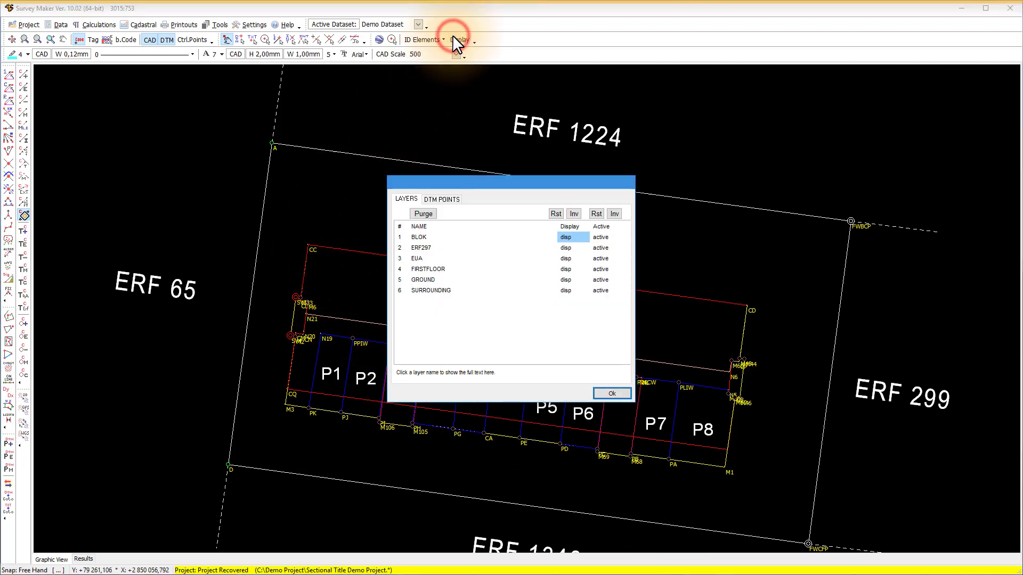
click(566, 279)
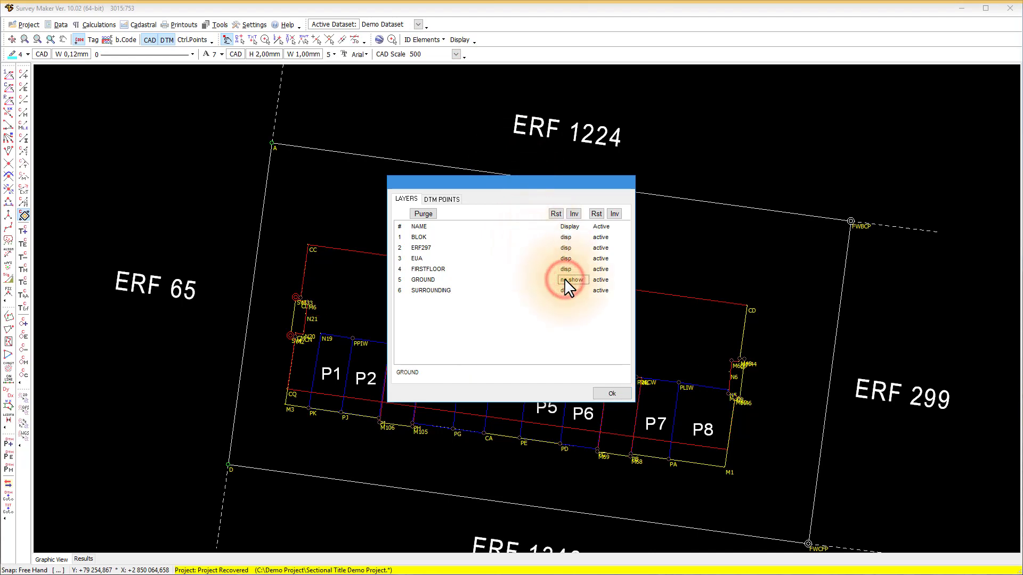
click(574, 213)
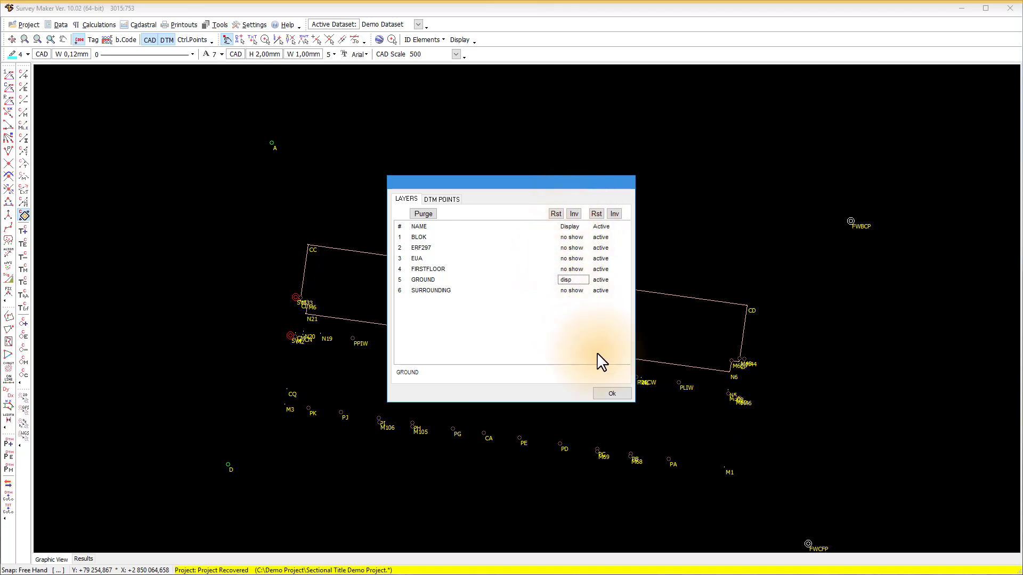
click(612, 394)
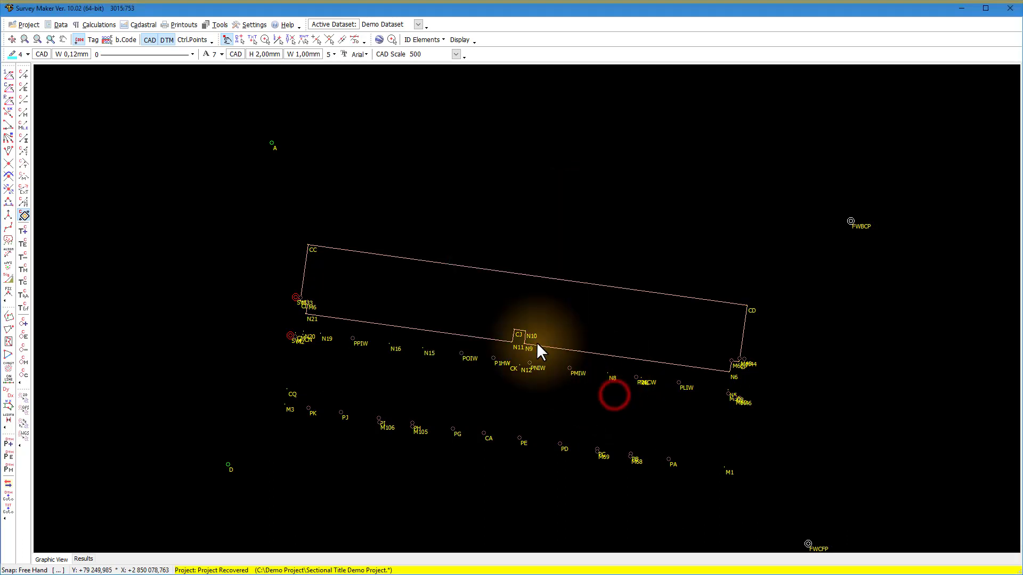
Step: Set the CAD line attributes to layer GROUND FLR PLN, width 0.25 and green pen 3
click(42, 54)
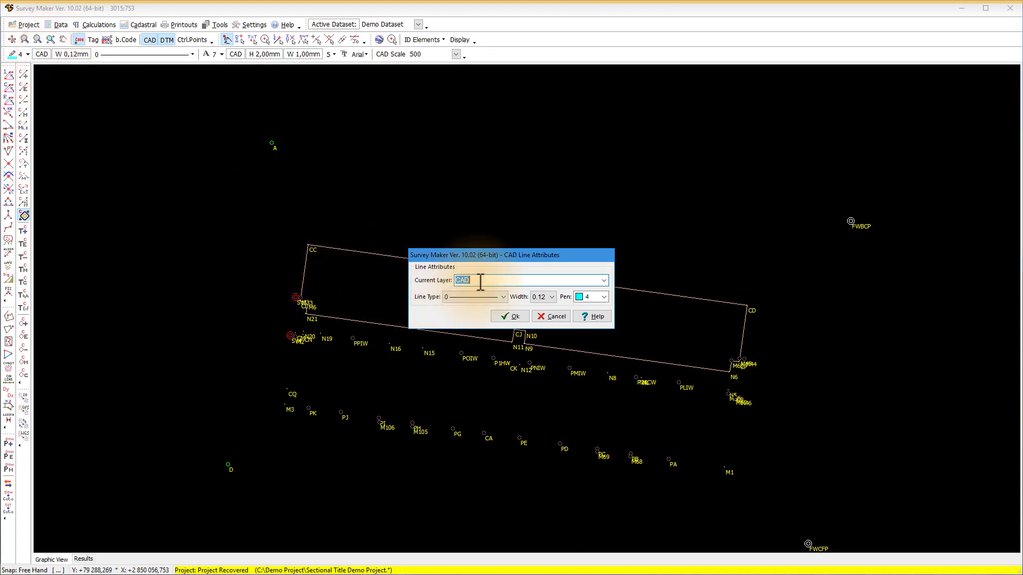
key(BackSpace)
text(GRO)
click(549, 297)
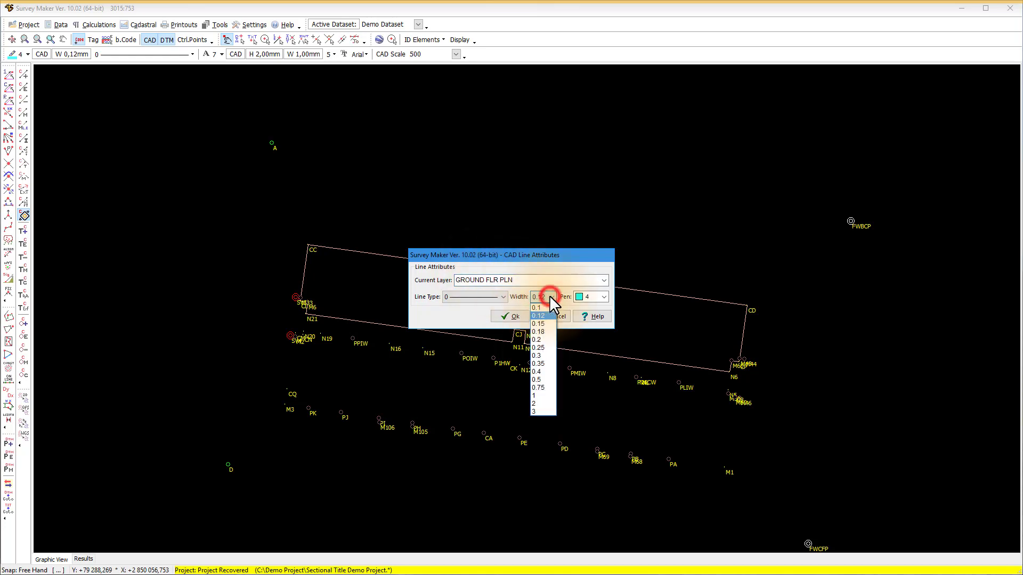
click(541, 347)
click(604, 297)
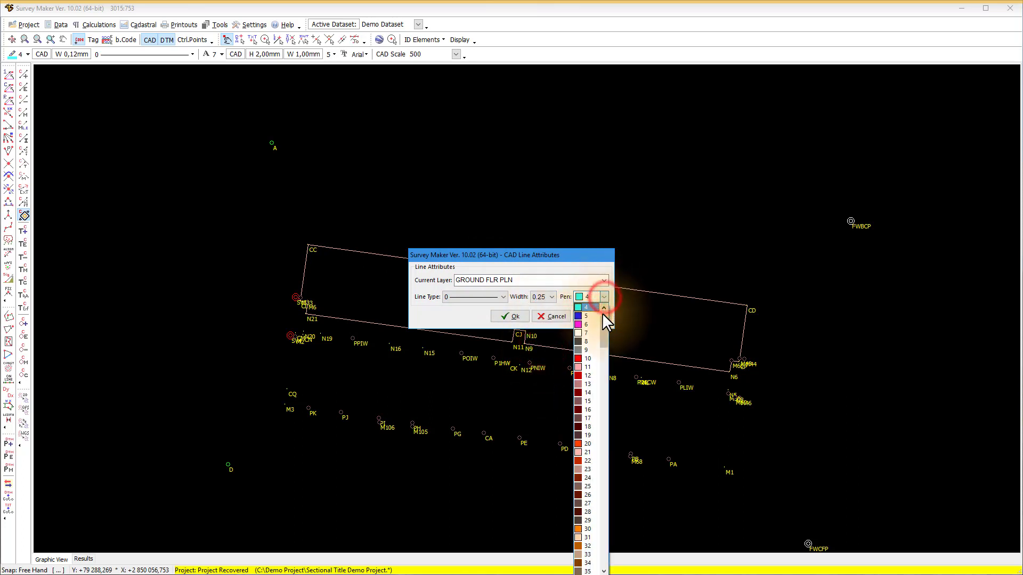
drag(603, 325, 603, 319)
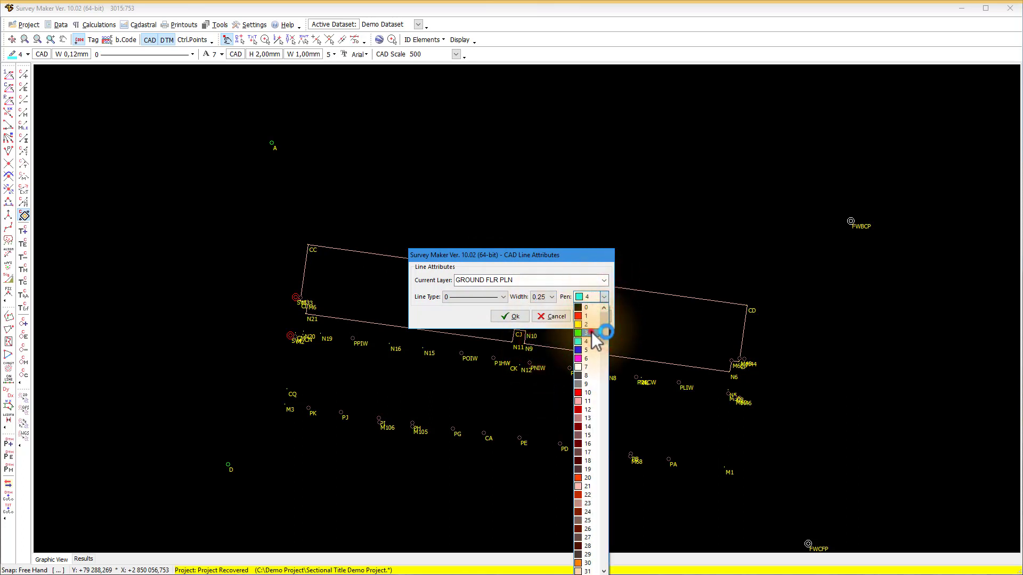
click(586, 333)
click(518, 317)
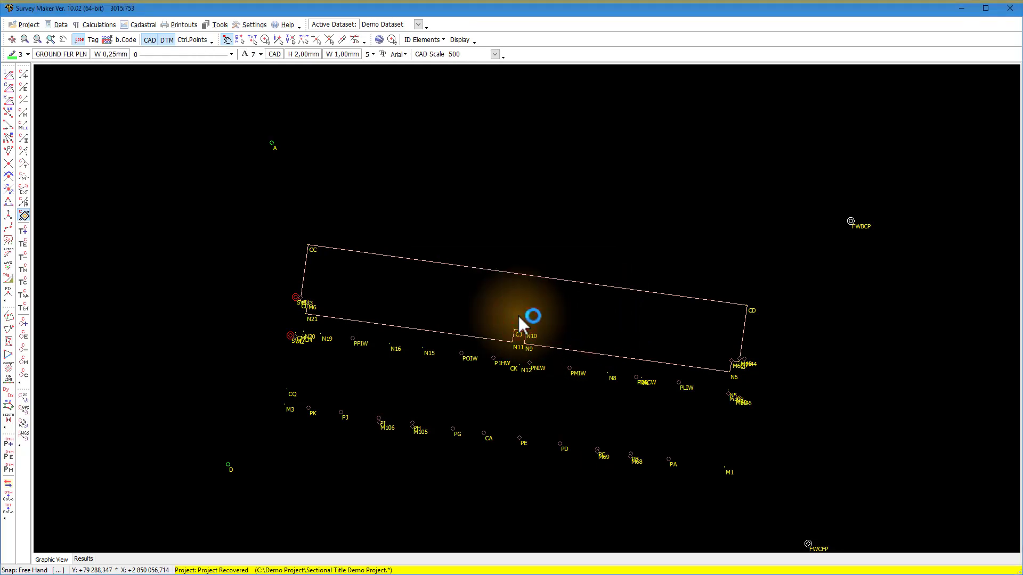
Step: Set the CAD text attributes to layer GROUND FLR PLN and green pen 3
click(273, 55)
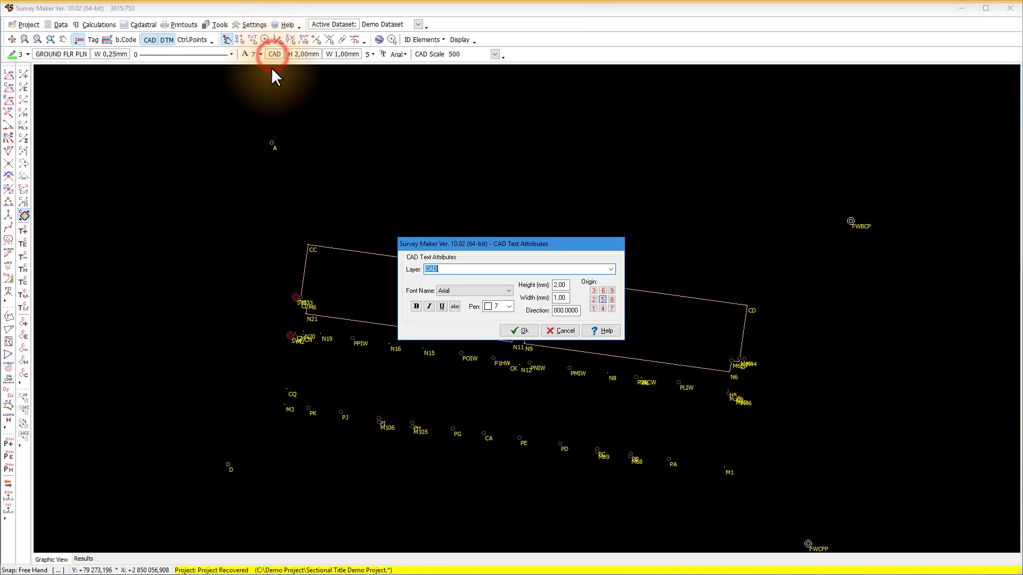
click(610, 270)
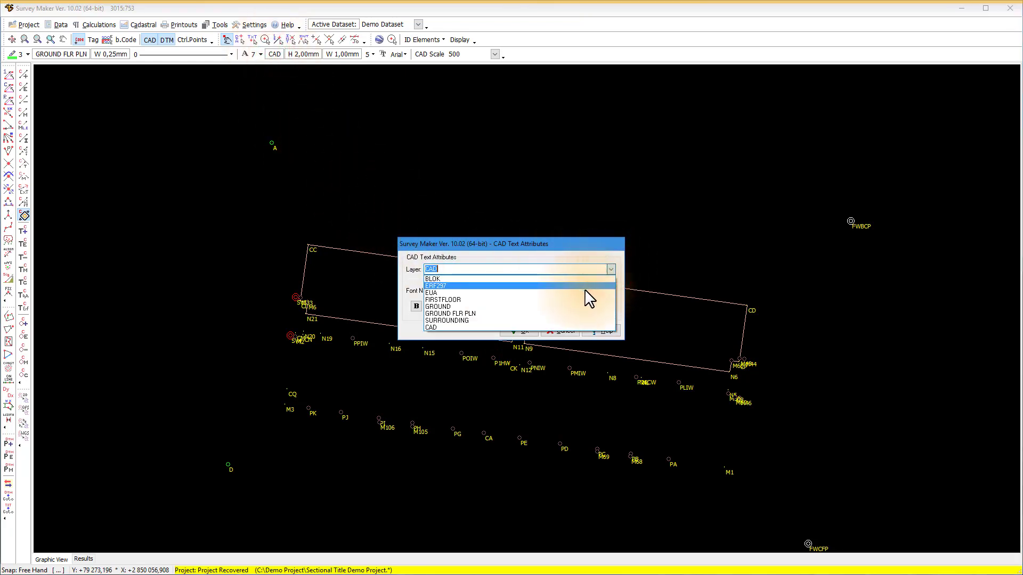
click(500, 313)
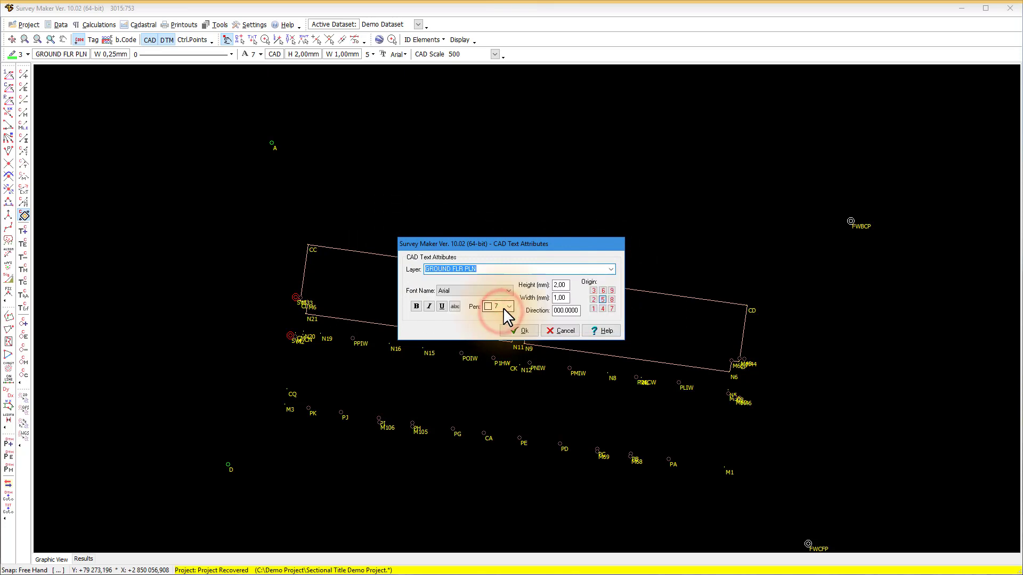
click(509, 305)
drag(509, 327, 509, 318)
click(496, 334)
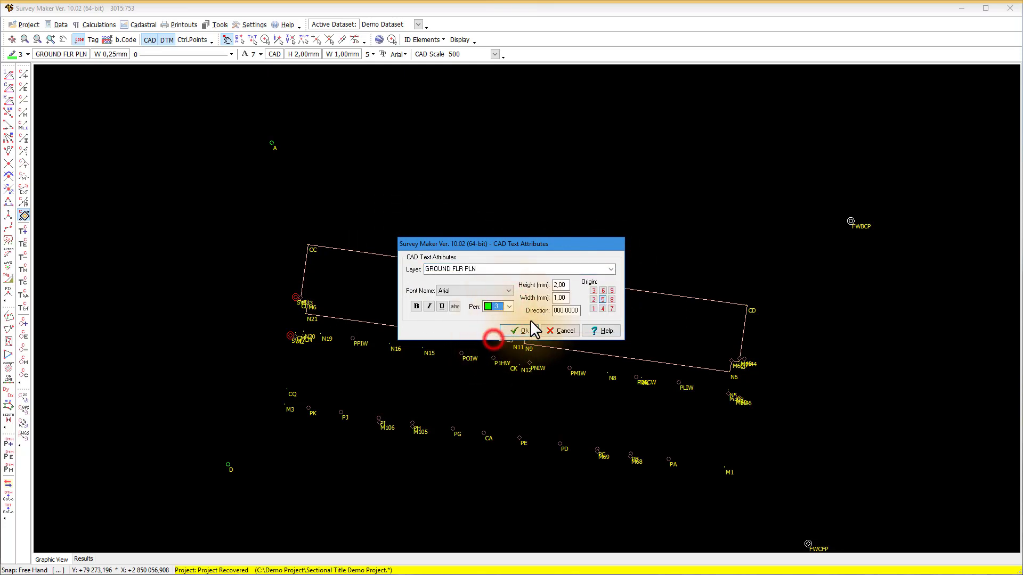
Step: Set the CAD text height to 3,00 mm, the width to 1,5 mm and the origin to 1
double_click(560, 285)
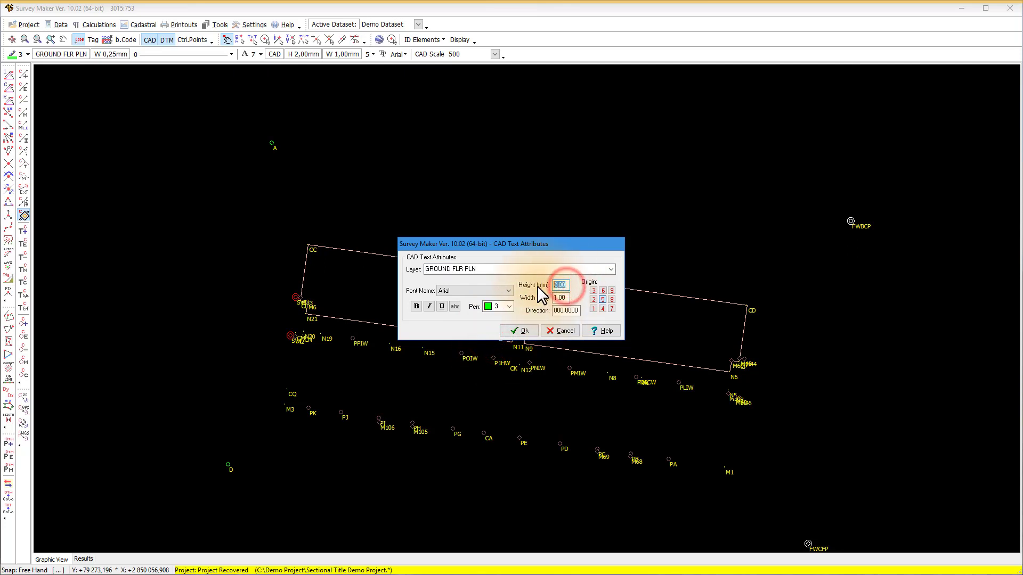
text(3,00)
double_click(560, 297)
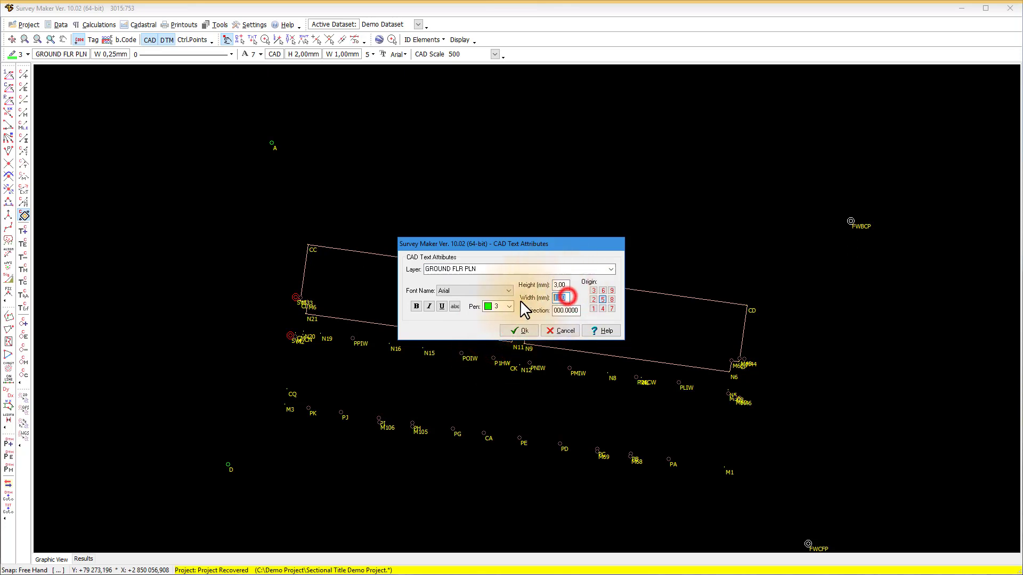
text(1,5)
click(593, 308)
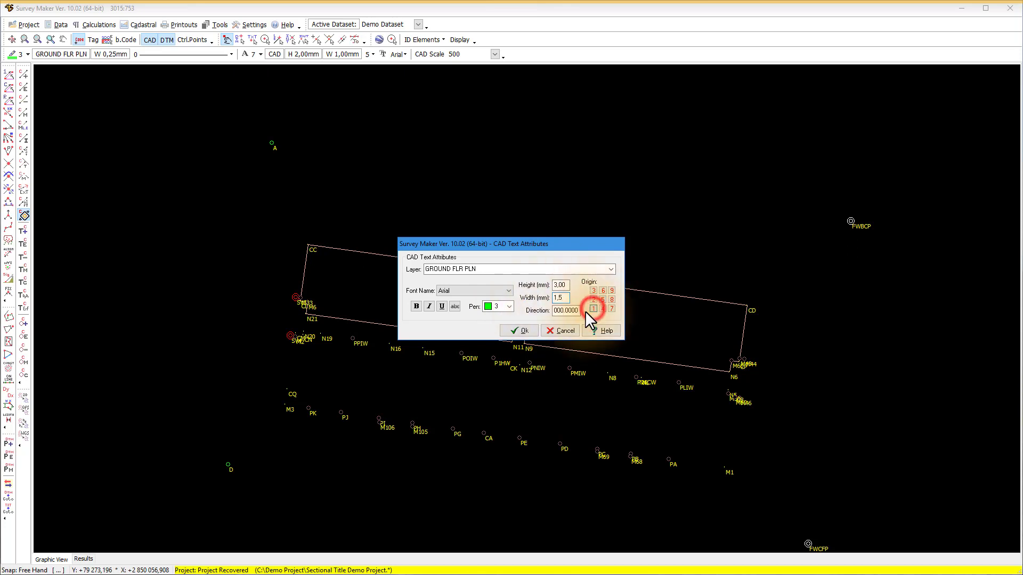
click(524, 330)
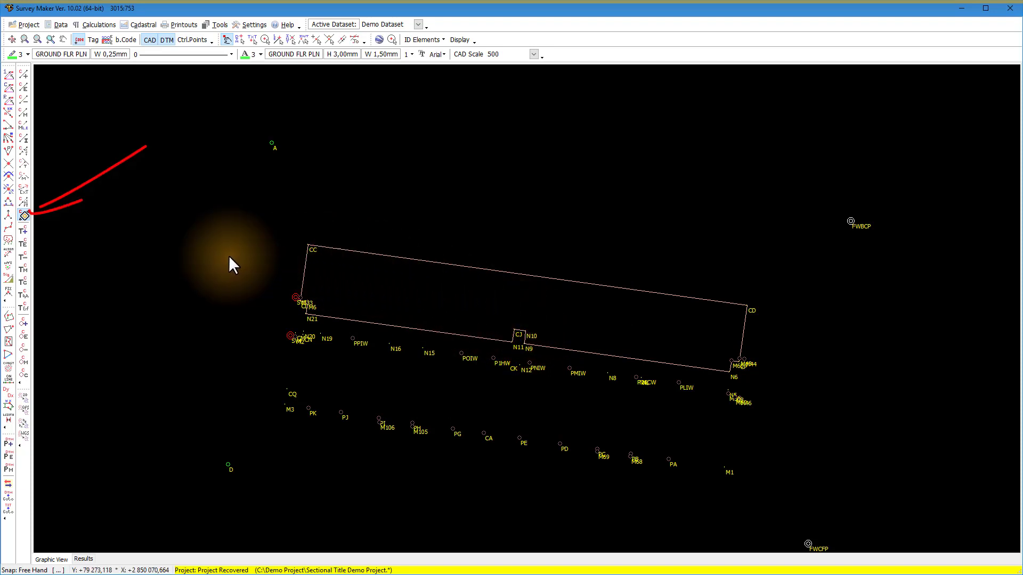
Step: Pick the ground floor outline with the Polygon Crimp tool, using layer name GROUND FLR PLN and label text GROUND FLOOR PLAN
click(24, 216)
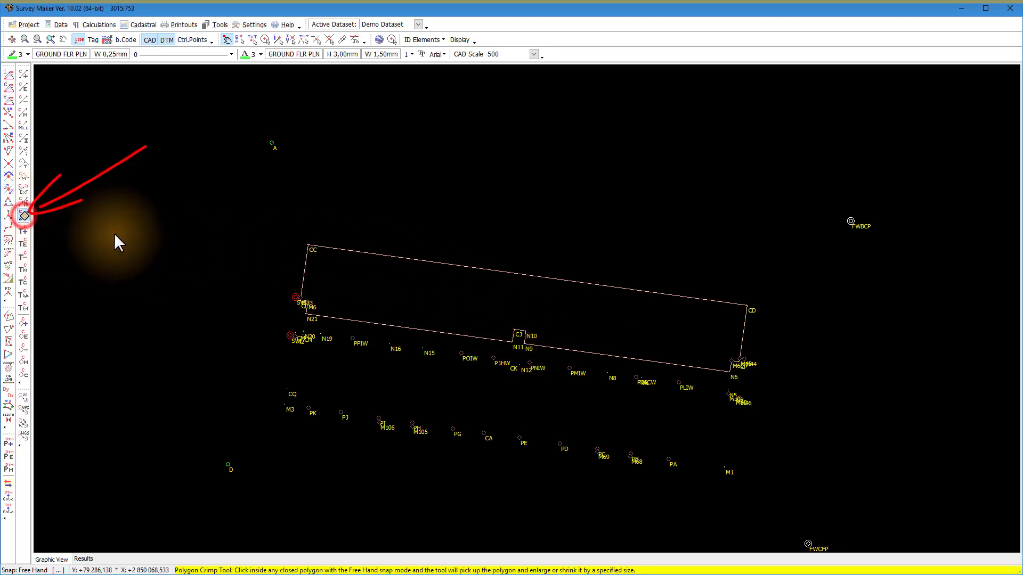
click(368, 263)
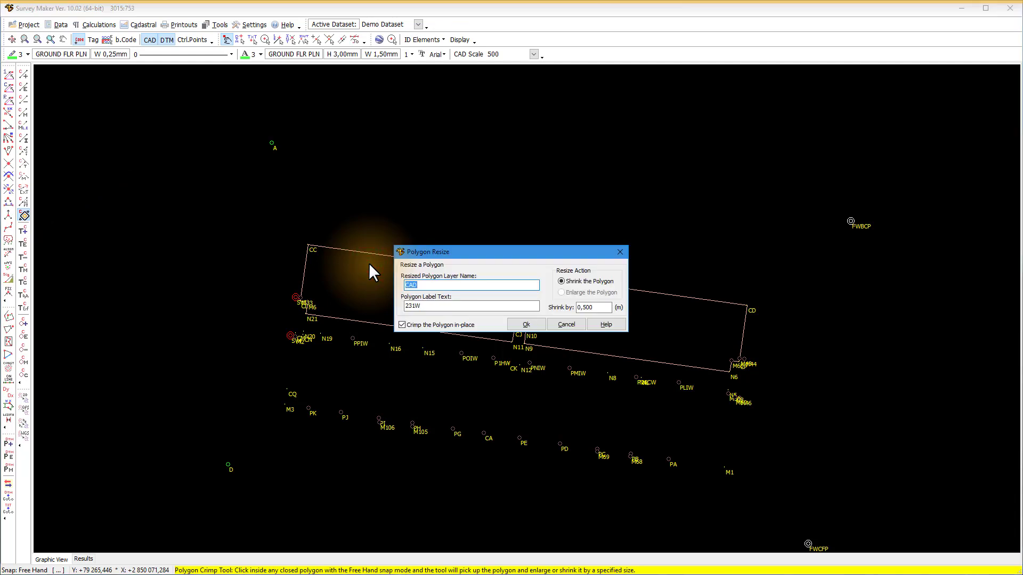
text(GROUND FLR PLN)
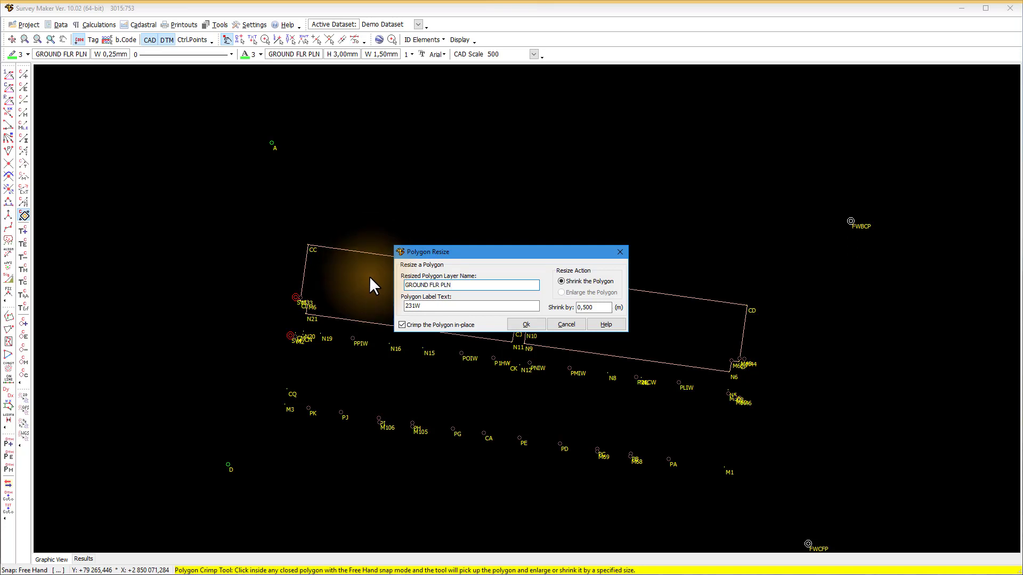
double_click(427, 304)
text(GROUND FLOOR PLAN)
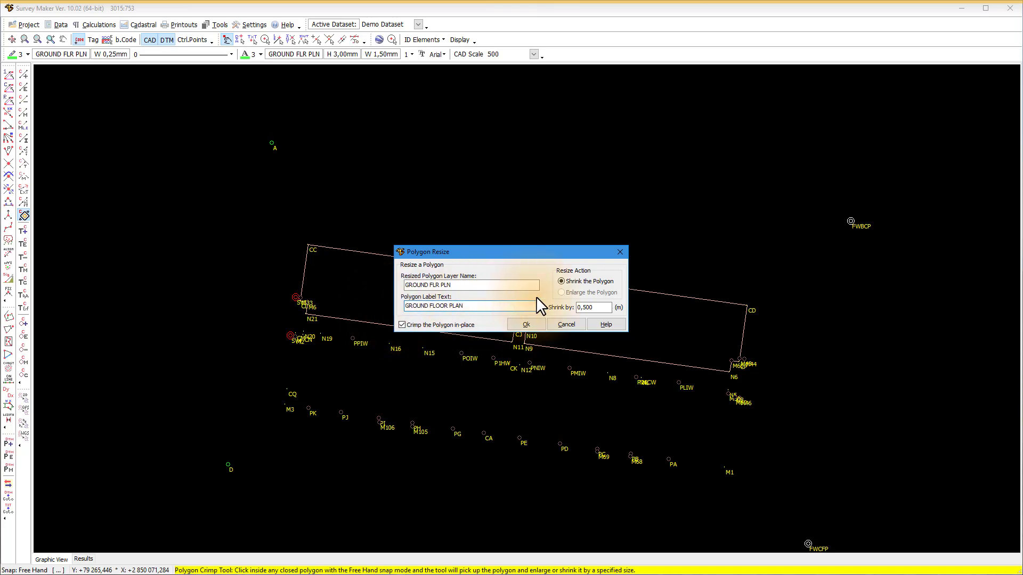
Step: Shrink the polygon by 0,11 m with in-place crimping off, and place one labelled copy in the empty area west of the original building
drag(601, 307, 576, 308)
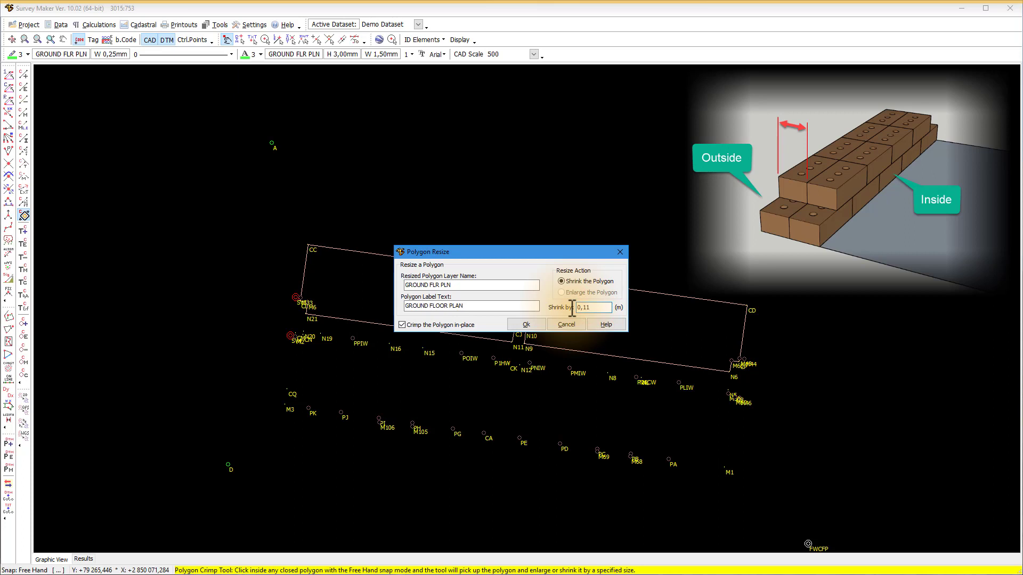
click(402, 324)
click(518, 323)
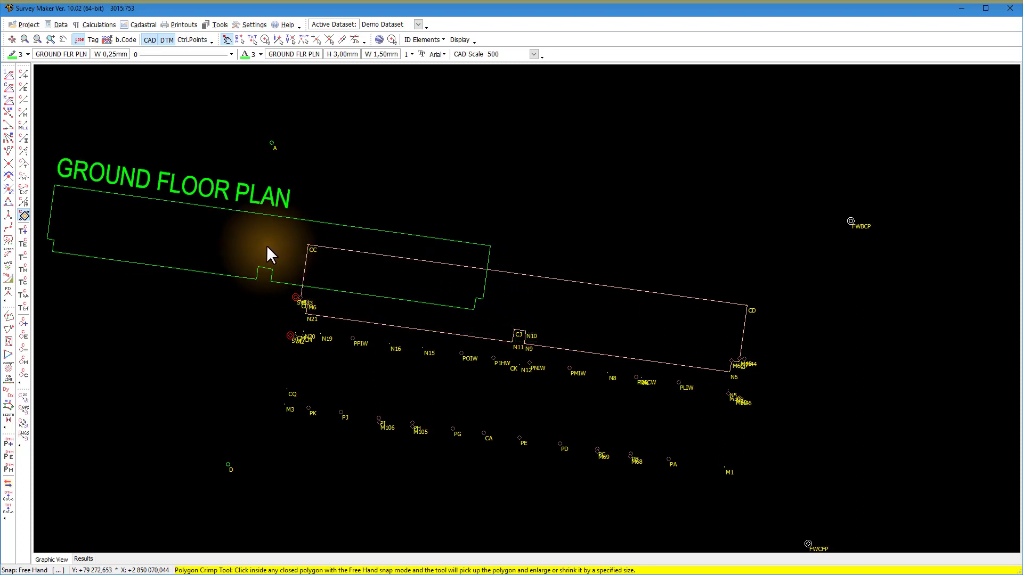
middle_drag(240, 245, 723, 316)
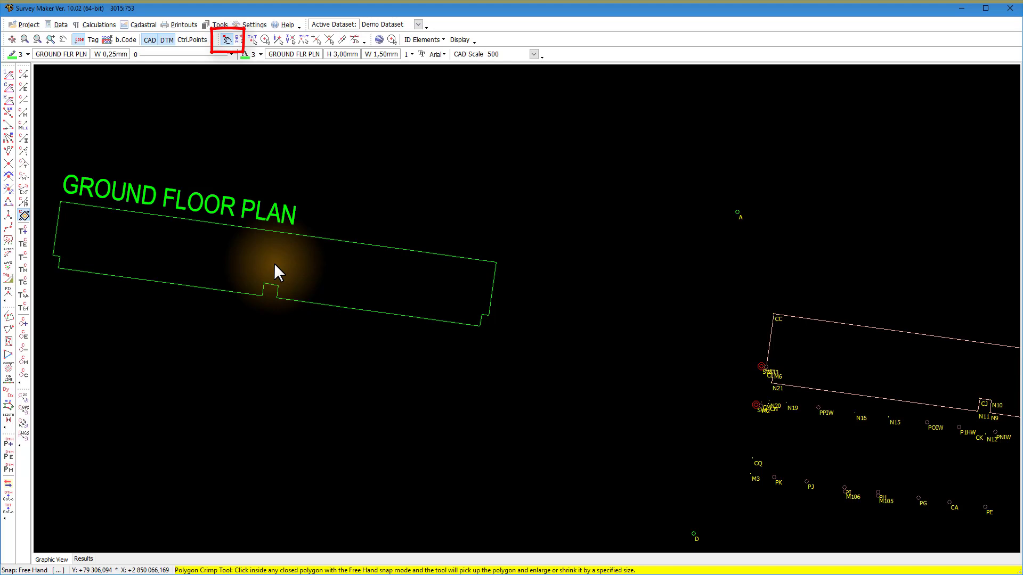
click(274, 264)
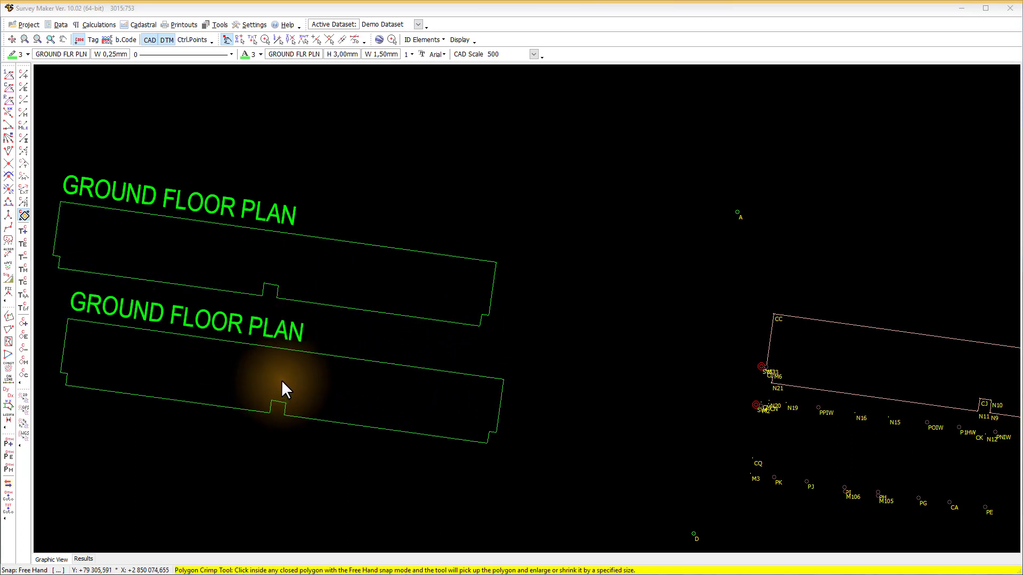
click(282, 381)
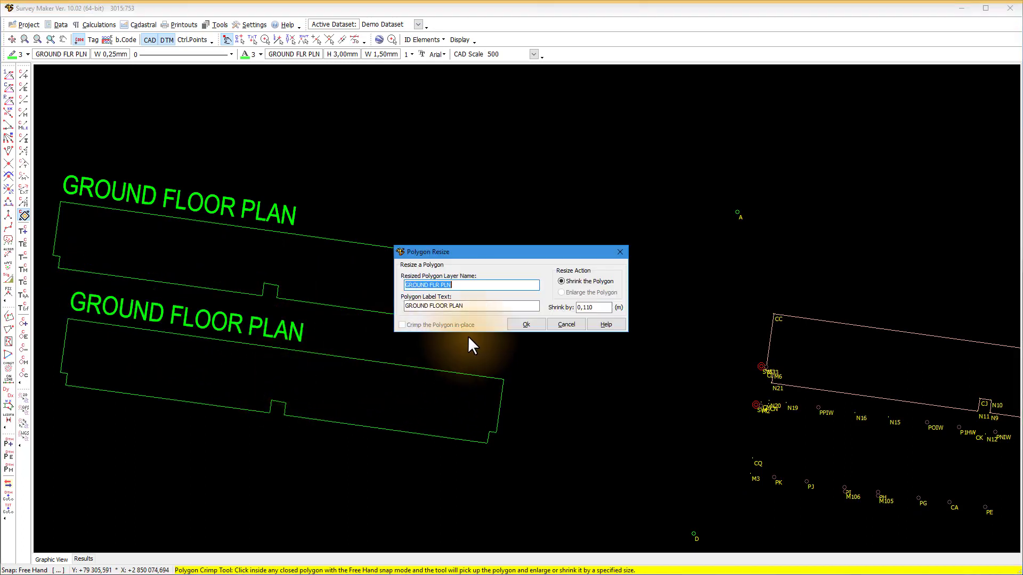
click(566, 324)
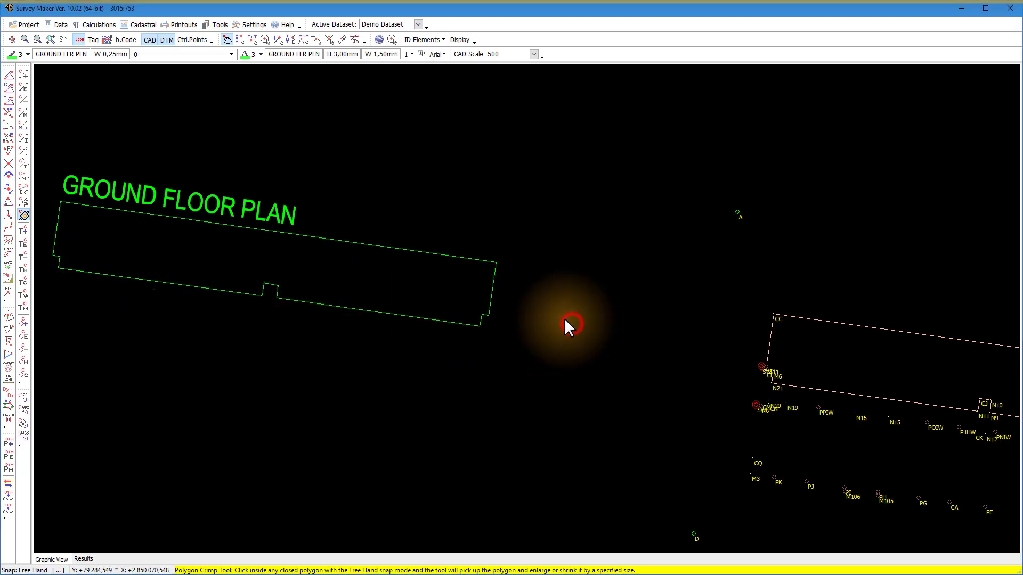
click(10, 39)
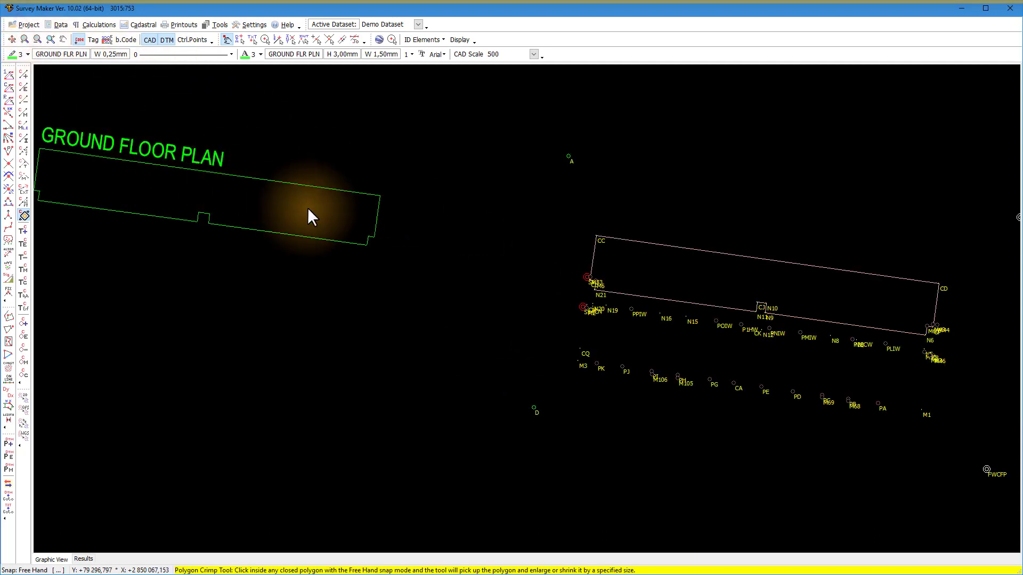
middle_click(196, 197)
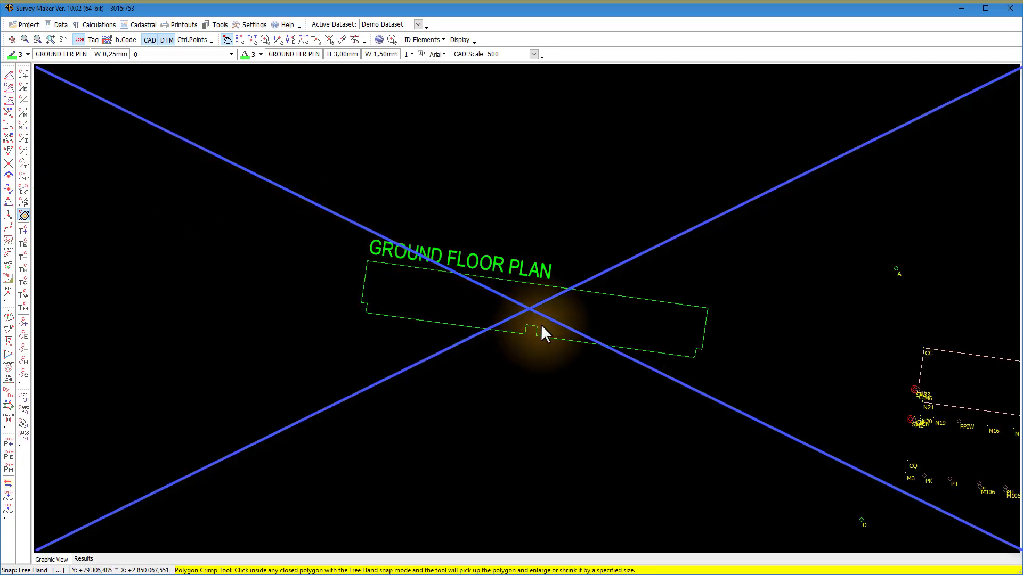
mouse_move(535, 314)
middle_down()
mouse_move(239, 310)
mouse_move(538, 312)
mouse_move(481, 310)
middle_up()
scroll(477, 309, up, 3)
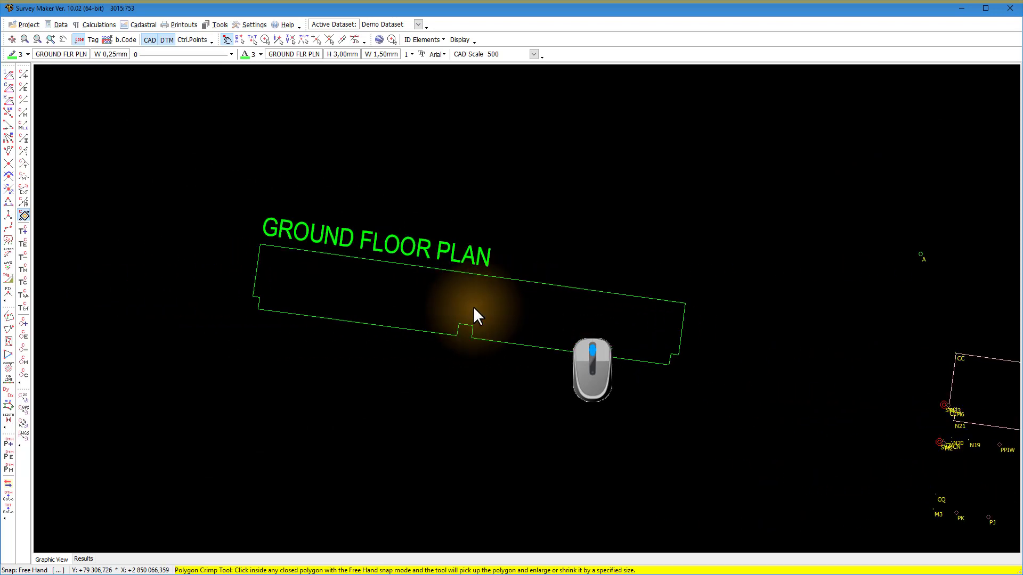
scroll(477, 314, up, 1)
scroll(476, 314, down, 4)
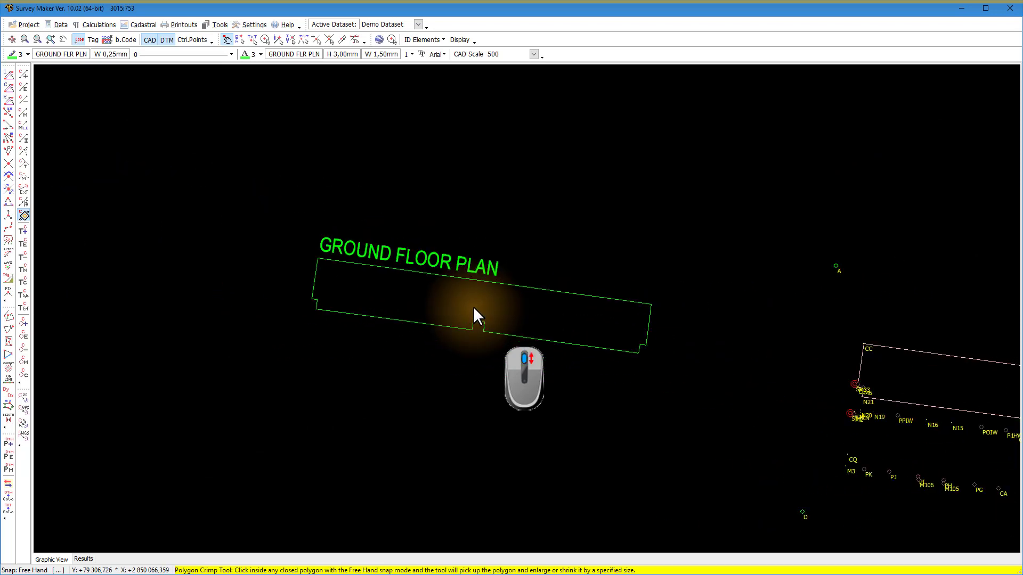
scroll(474, 308, up, 2)
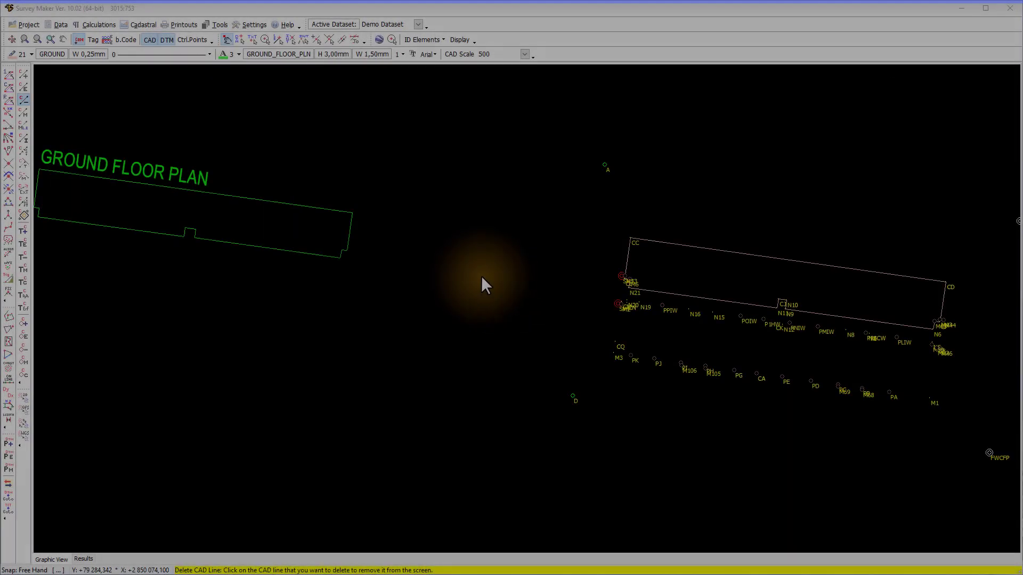
Step: Start Calculate Point(s) on Line with line-end snapping, using the north wall's west and east corners as the known control points
click(85, 20)
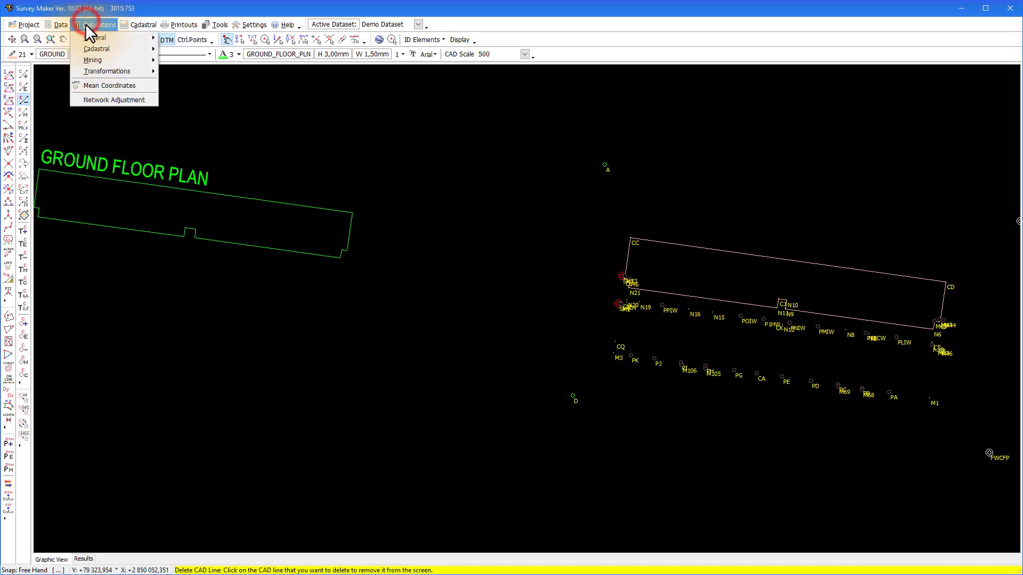
mouse_move(87, 46)
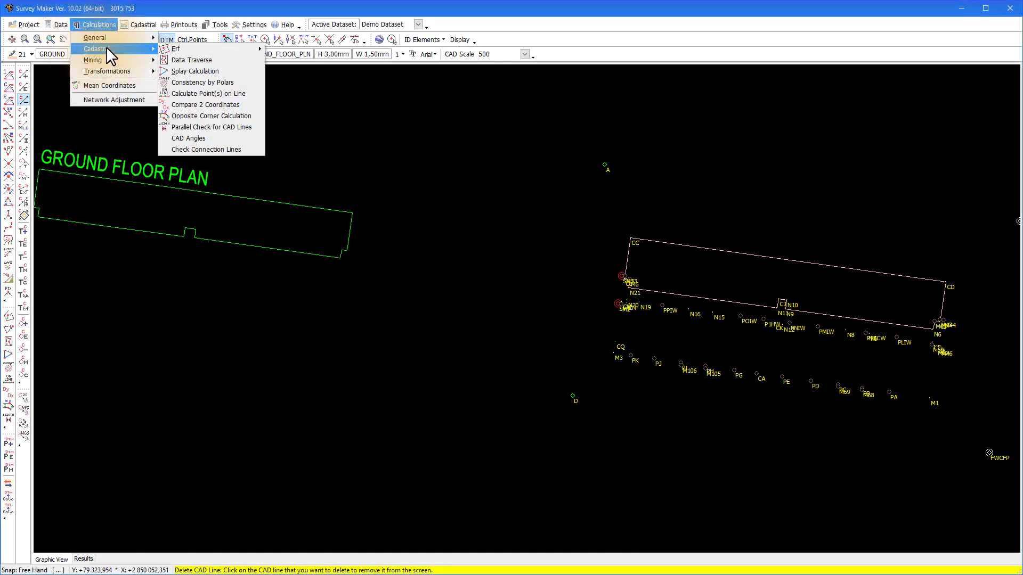
click(173, 92)
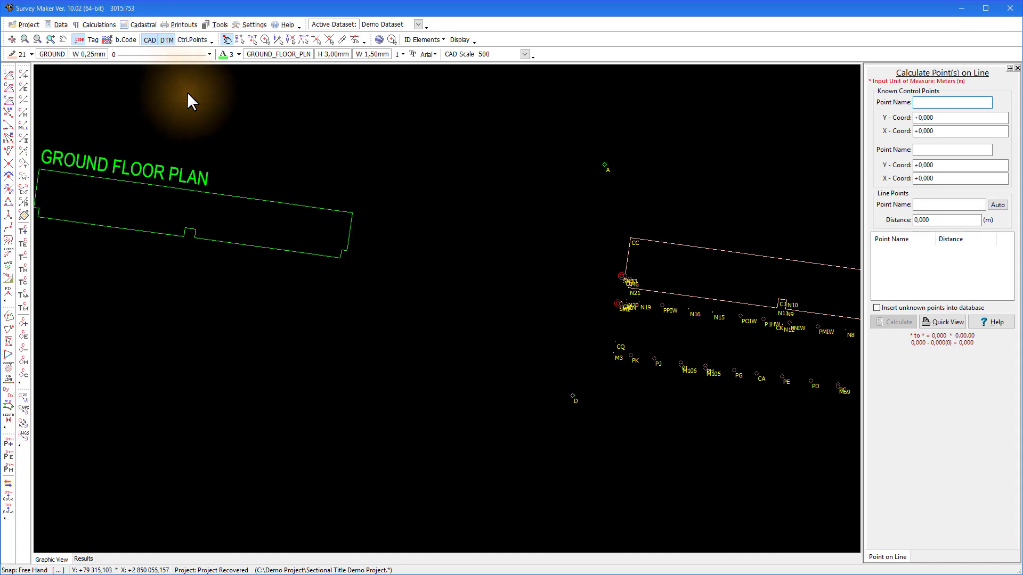
click(276, 34)
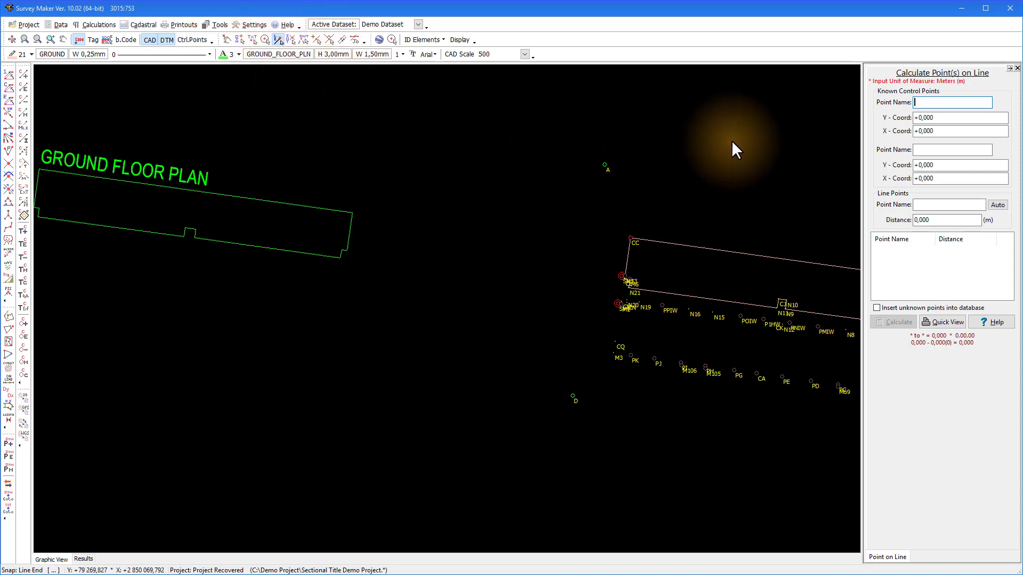
click(922, 106)
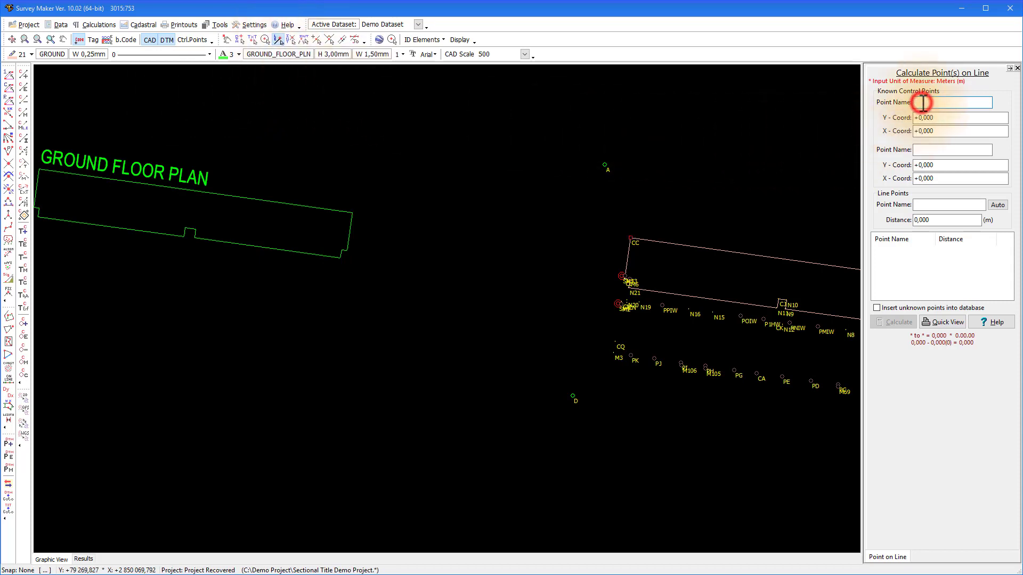
mouse_move(204, 205)
middle_down()
mouse_move(411, 247)
mouse_move(352, 279)
mouse_move(465, 320)
middle_up()
scroll(335, 273, up, 3)
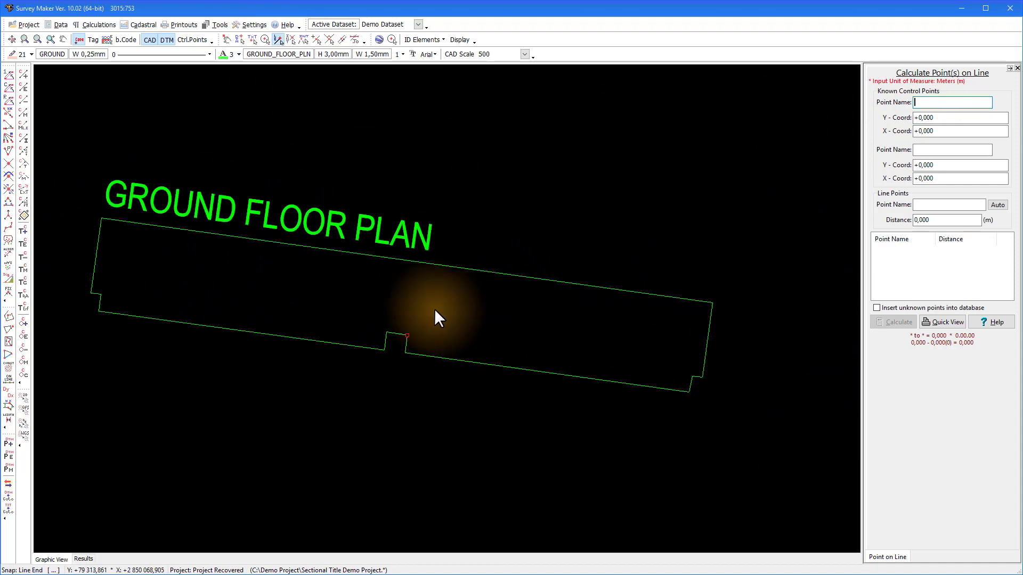
click(102, 218)
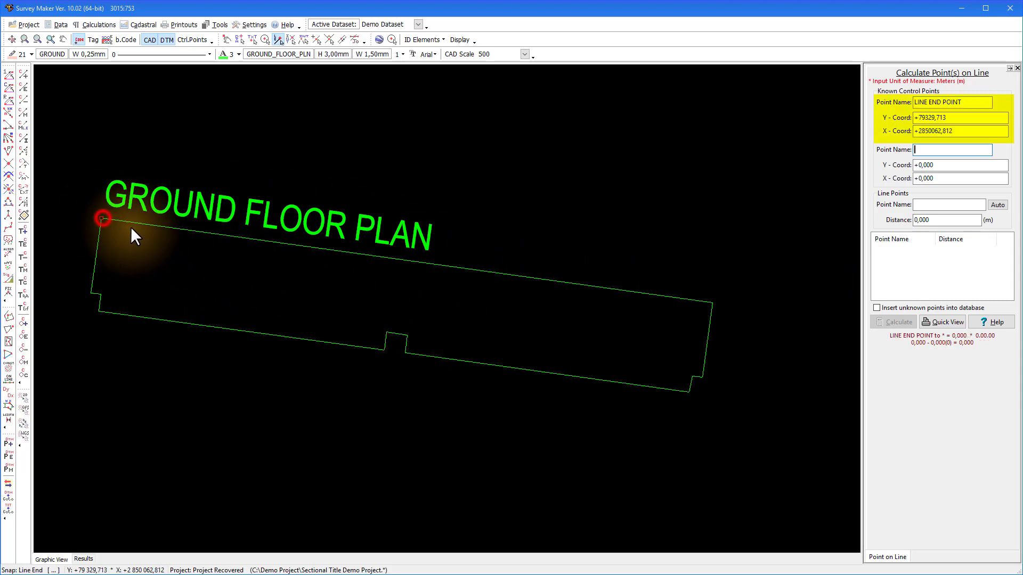
click(714, 304)
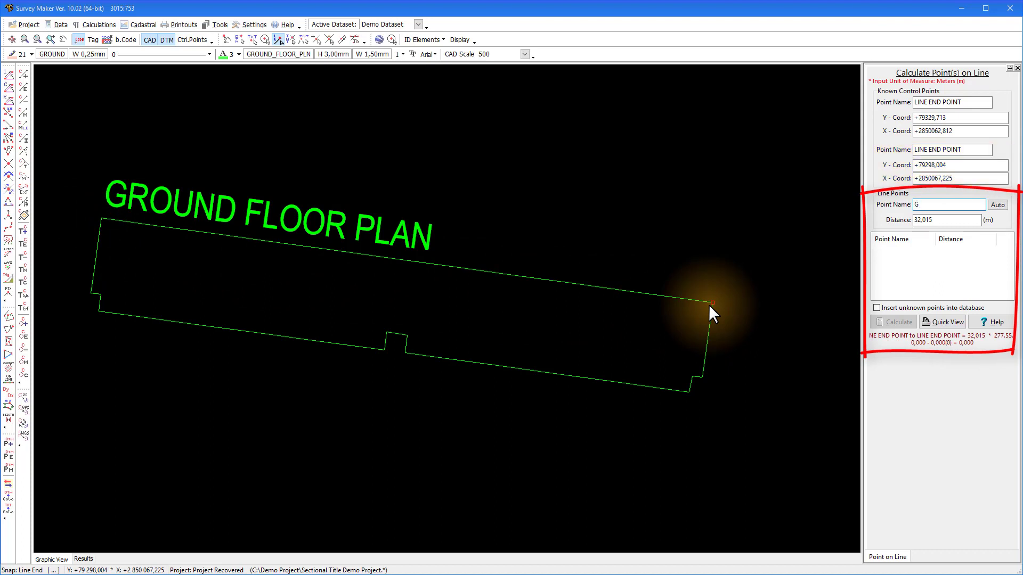
Step: Calculate points G1, G2 and G3 at 8,000 m intervals along the north wall from its west end, without adjusting them
key(Tab)
text(8)
key(Return)
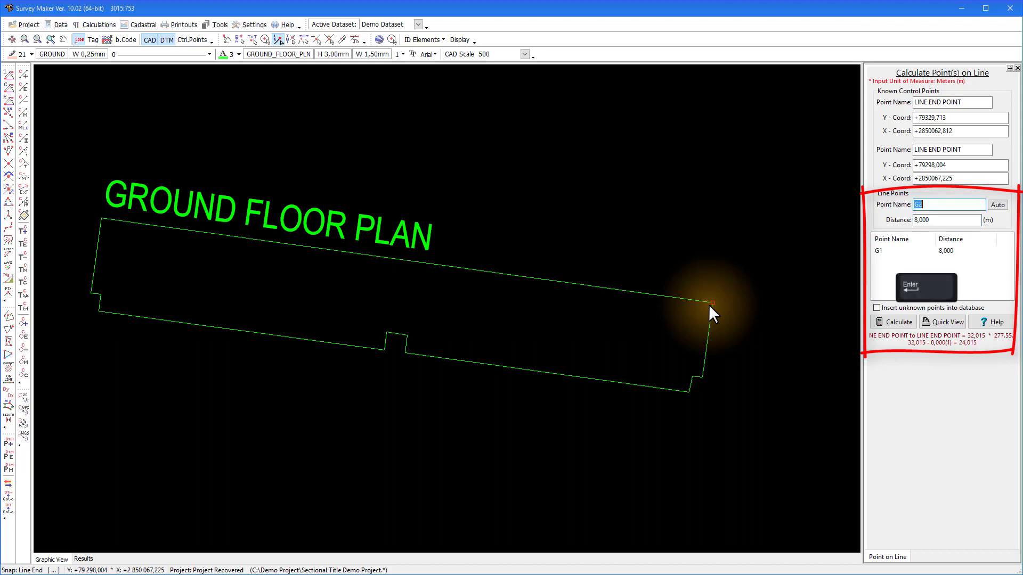
key(Return)
key(Return)
key(Return)
key(Return)
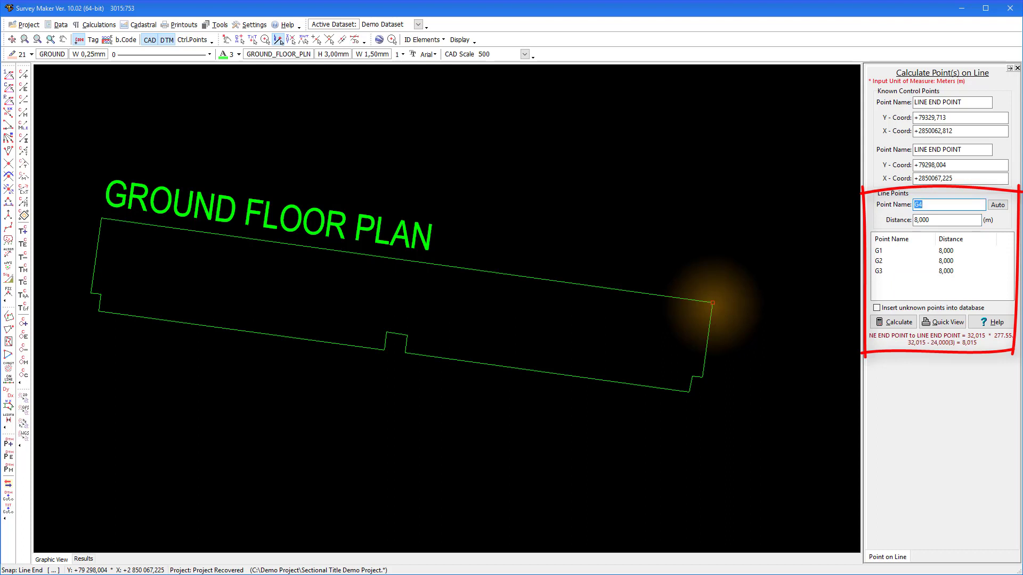
click(881, 321)
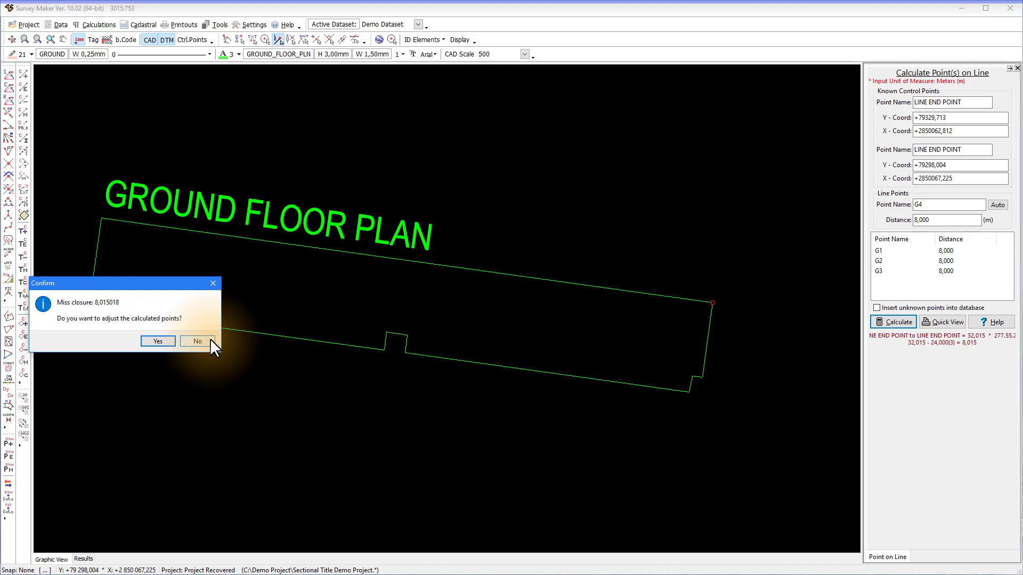
click(203, 341)
Step: Calculate point G4 on the south wall, 7,476 m from its southwest corner toward the middle notch, without adjustment
click(98, 312)
click(384, 350)
text(G4)
key(Tab)
text(7,476)
key(Return)
click(895, 323)
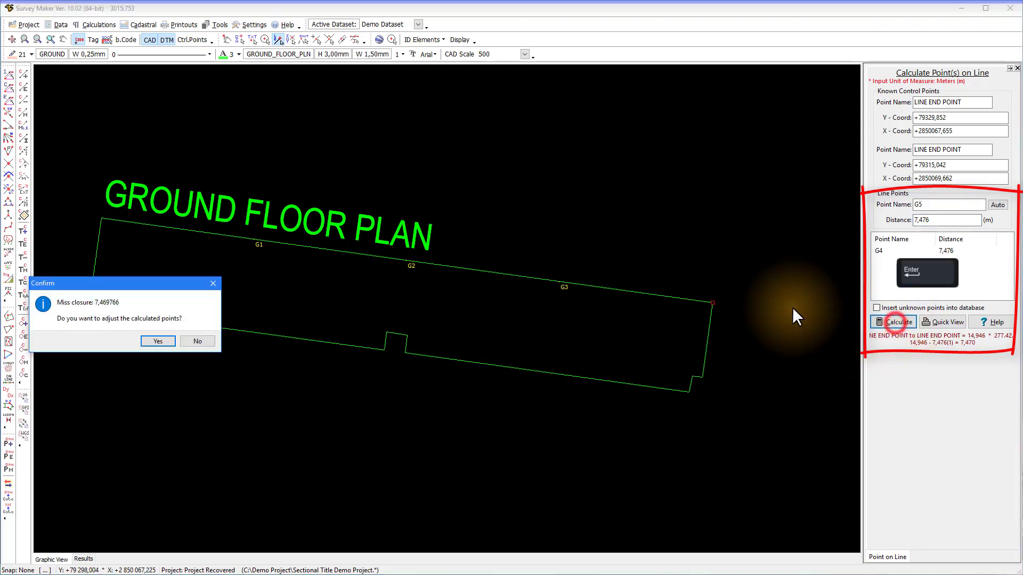
click(204, 342)
Step: Calculate point G5 on the middle notch's top edge, 0,500 m from its west corner, without adjustment
click(384, 331)
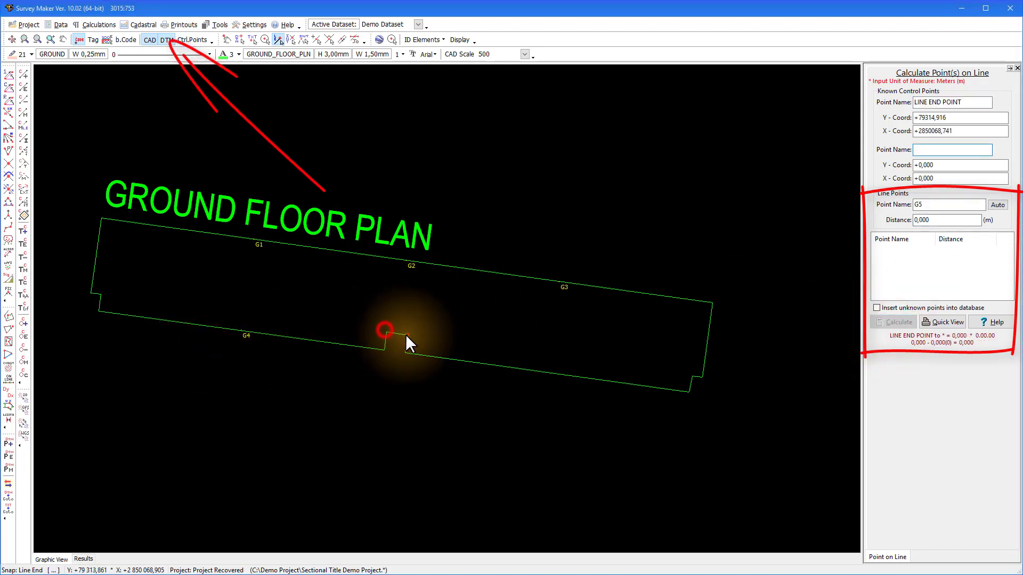
click(407, 334)
key(Tab)
text(0,500)
key(Return)
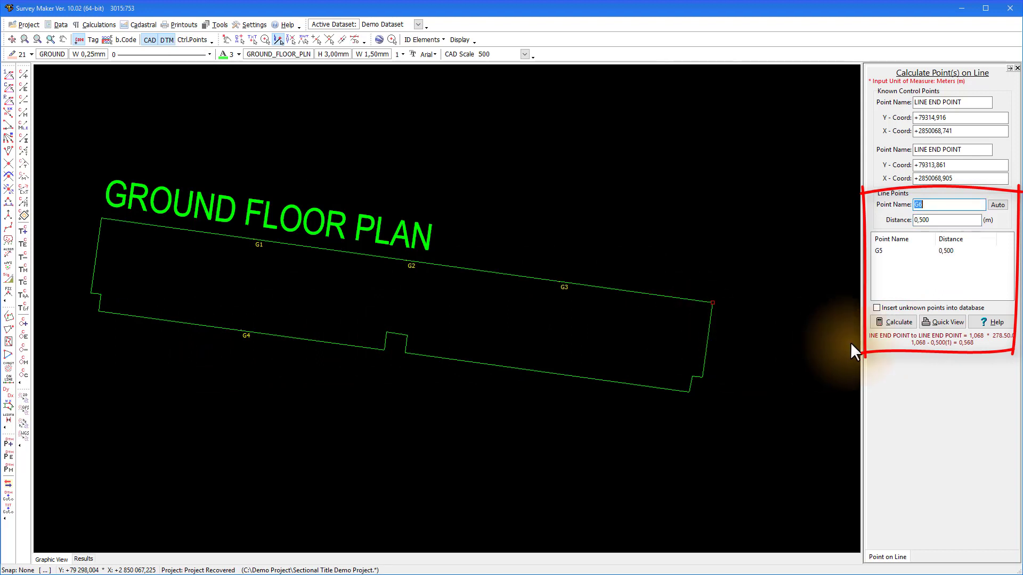
click(893, 321)
click(207, 341)
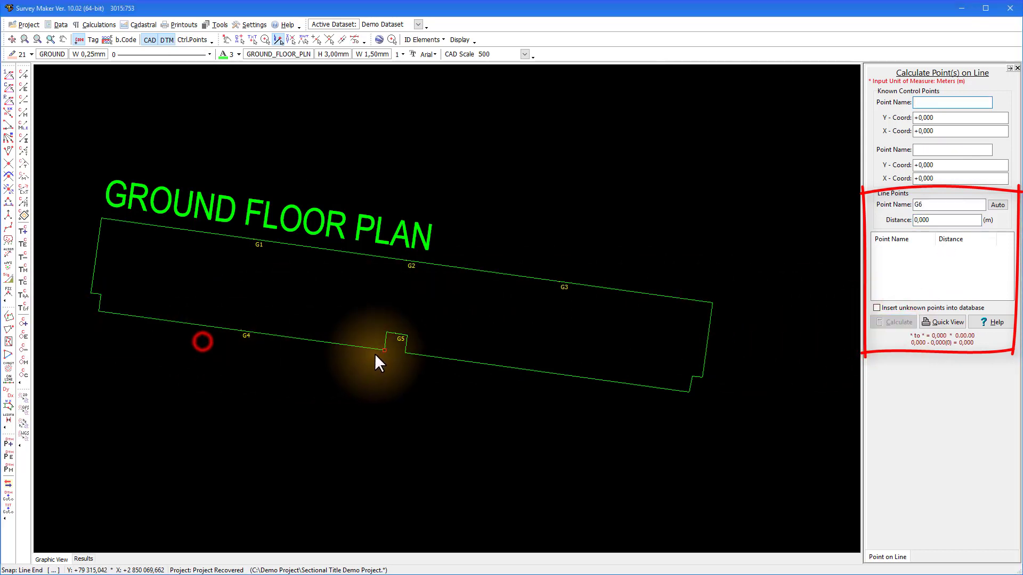
Step: Calculate point G6 on the south wall, 7,440 m east of the middle notch, without adjustment, and close the point-on-line calculation
click(402, 351)
click(685, 390)
text(G6)
key(Return)
text(7,440)
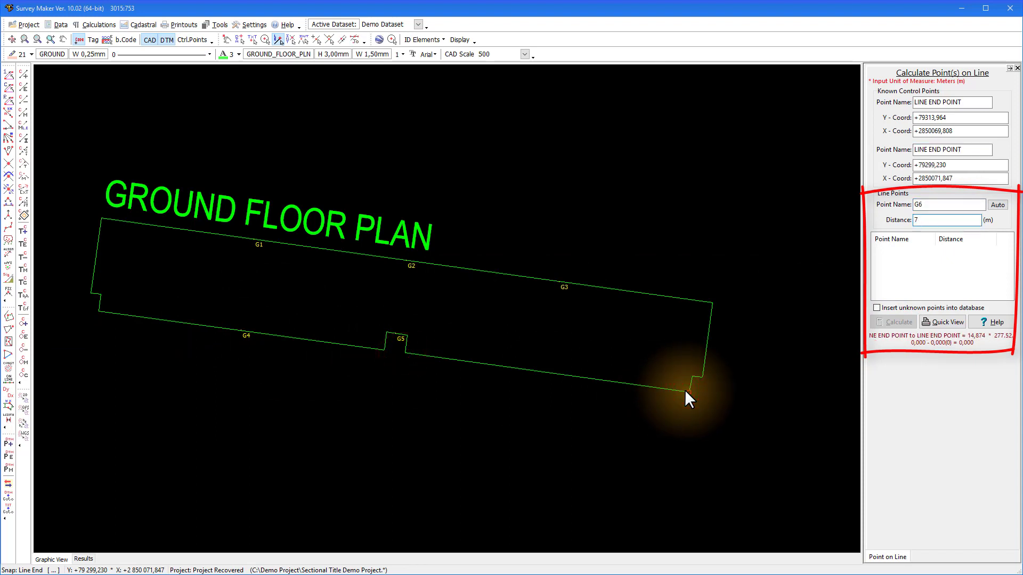
key(Return)
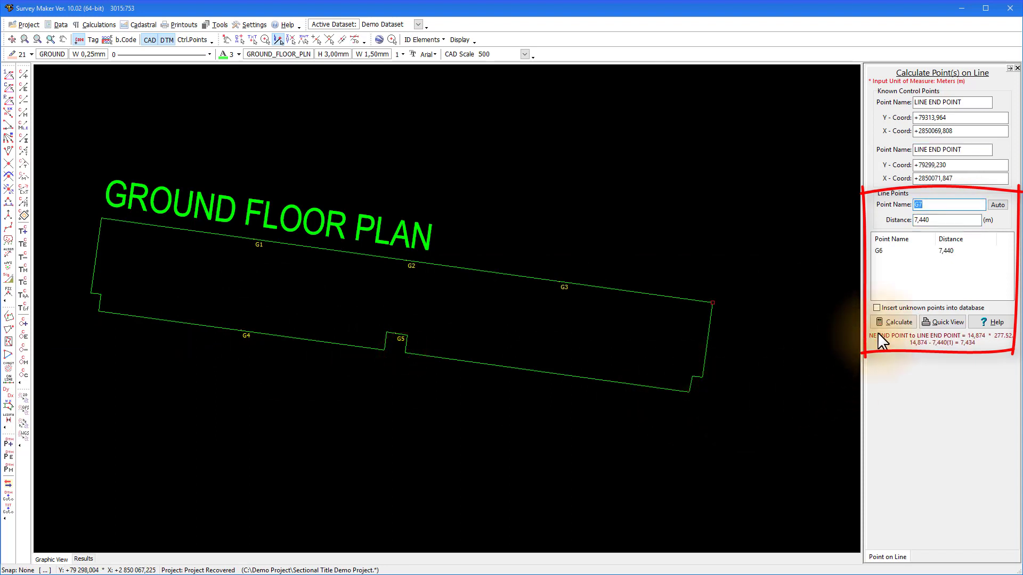
click(893, 322)
click(198, 341)
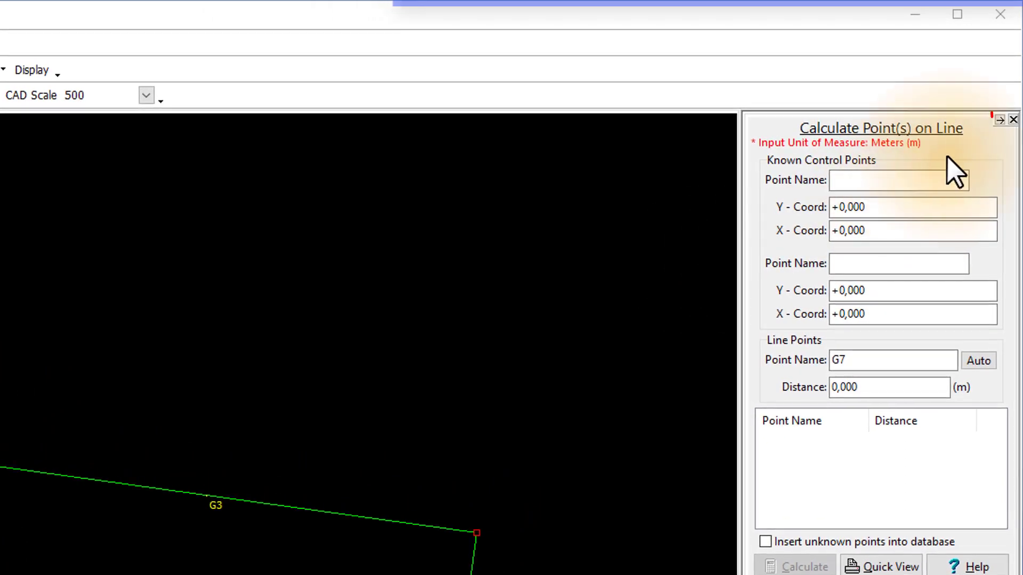
click(999, 120)
mouse_move(1014, 138)
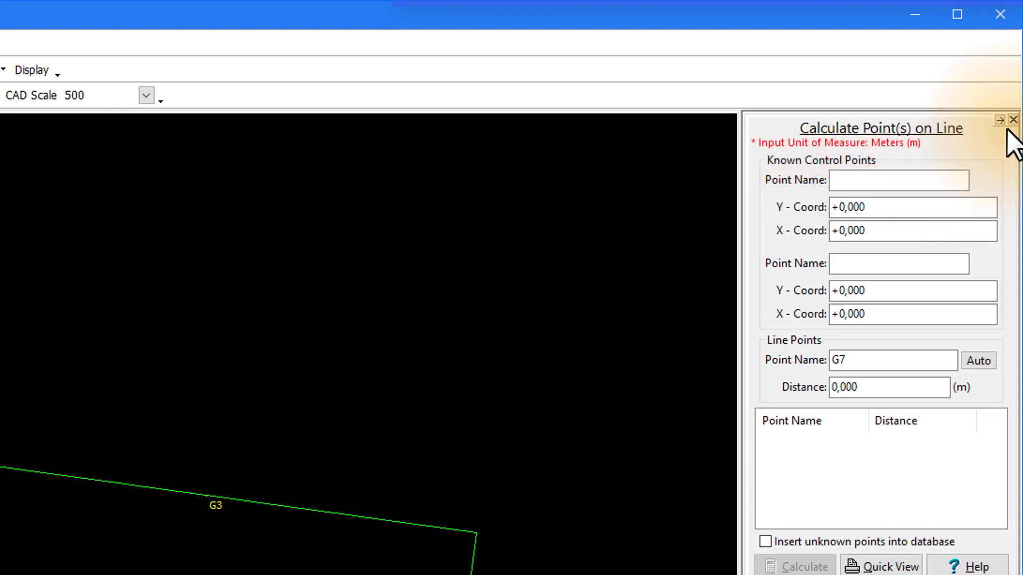
click(1013, 119)
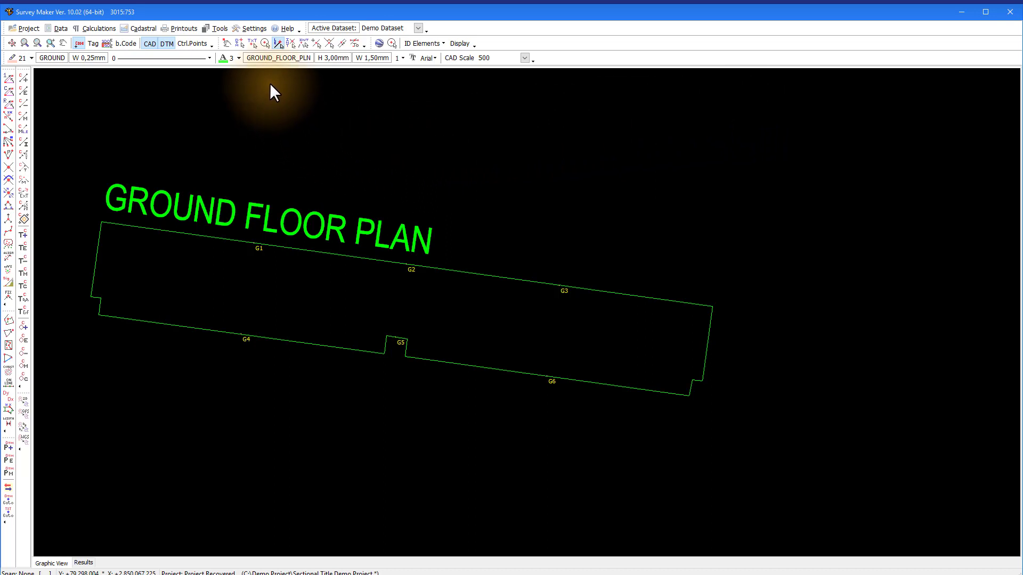
Step: Start adding 2 Point Lines with coordinate-point snapping, taking layer GROUND_FLOOR_PLN and green pen 3 from the outline
click(237, 40)
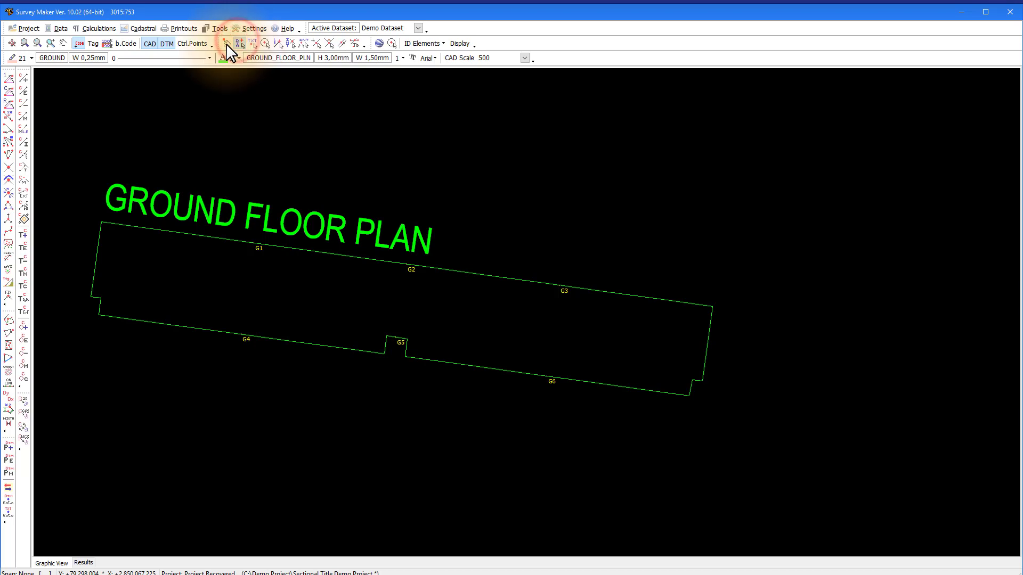
click(22, 78)
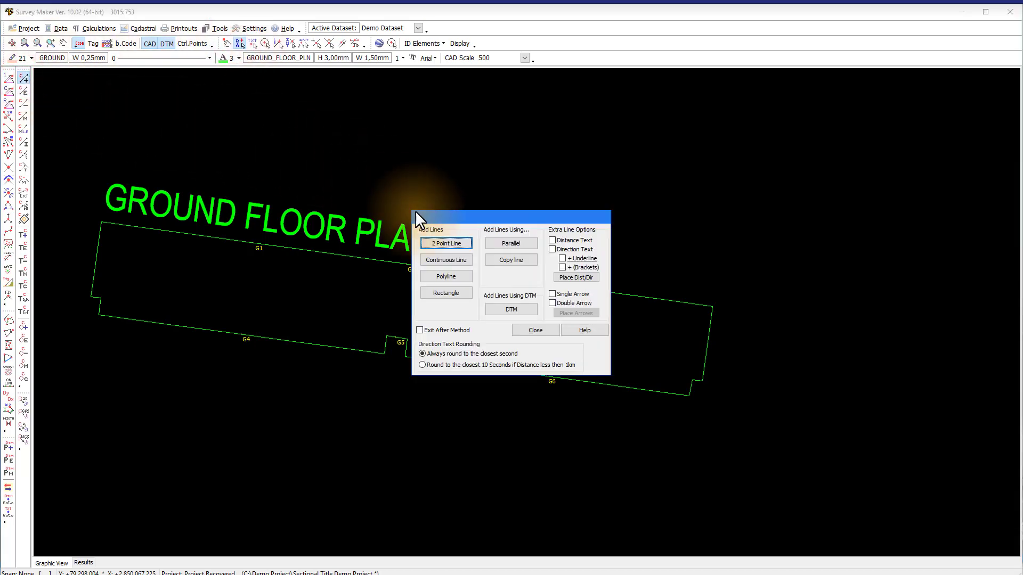
click(445, 243)
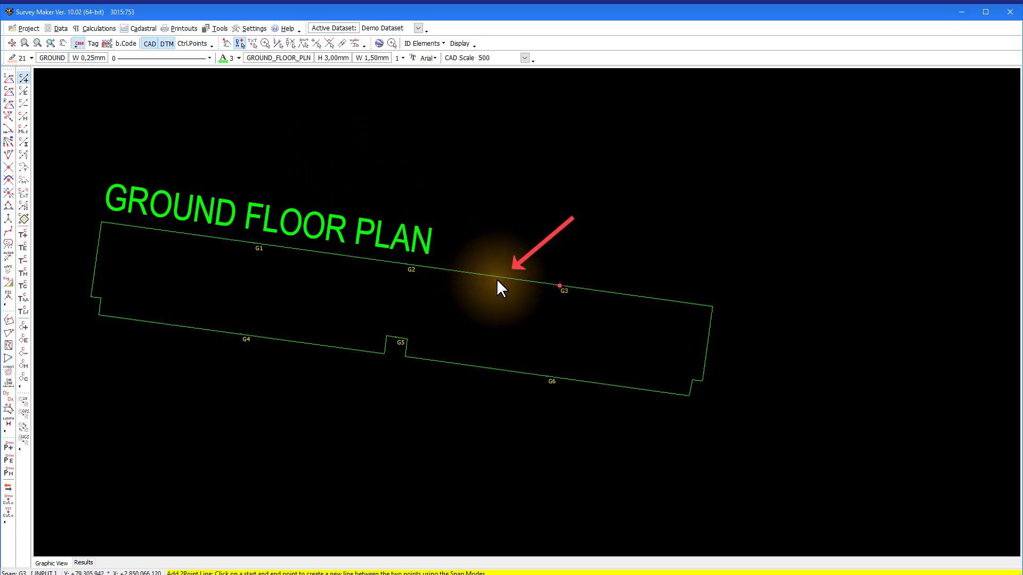
key(Delete)
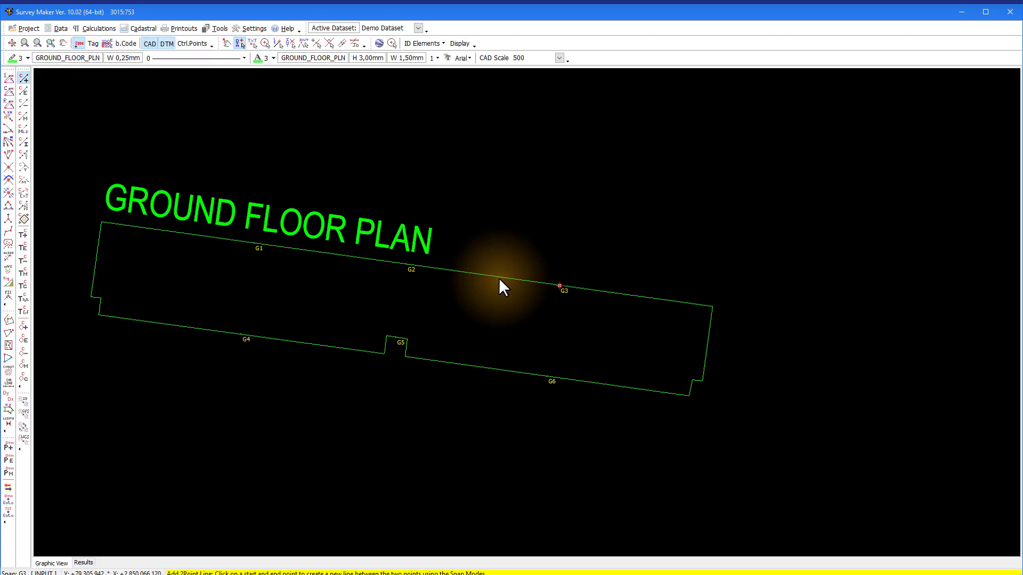
Step: Draw dividing lines from G1 to G4, G2 to G5 and G3 to G6, and finish adding lines
click(254, 243)
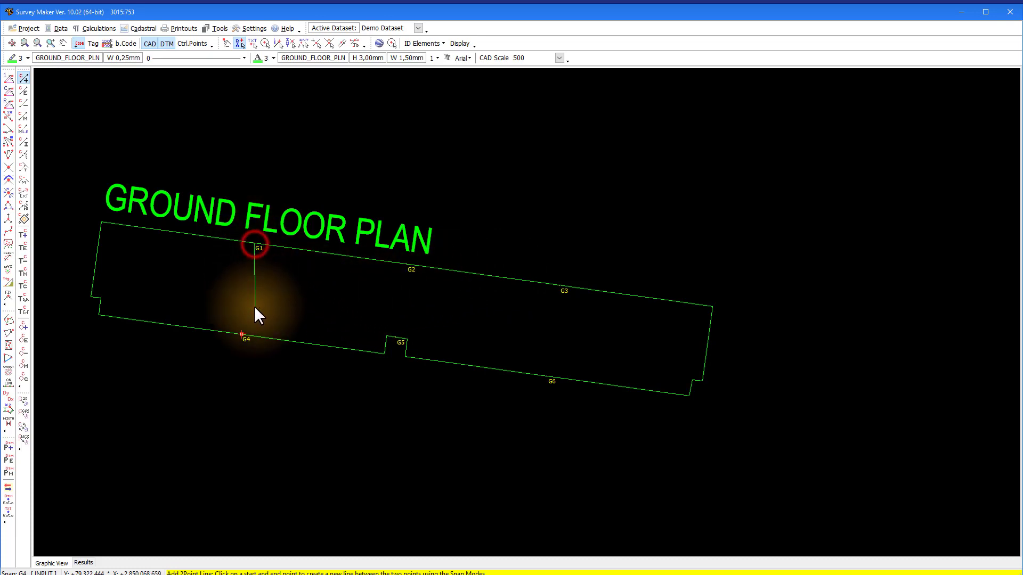
click(240, 334)
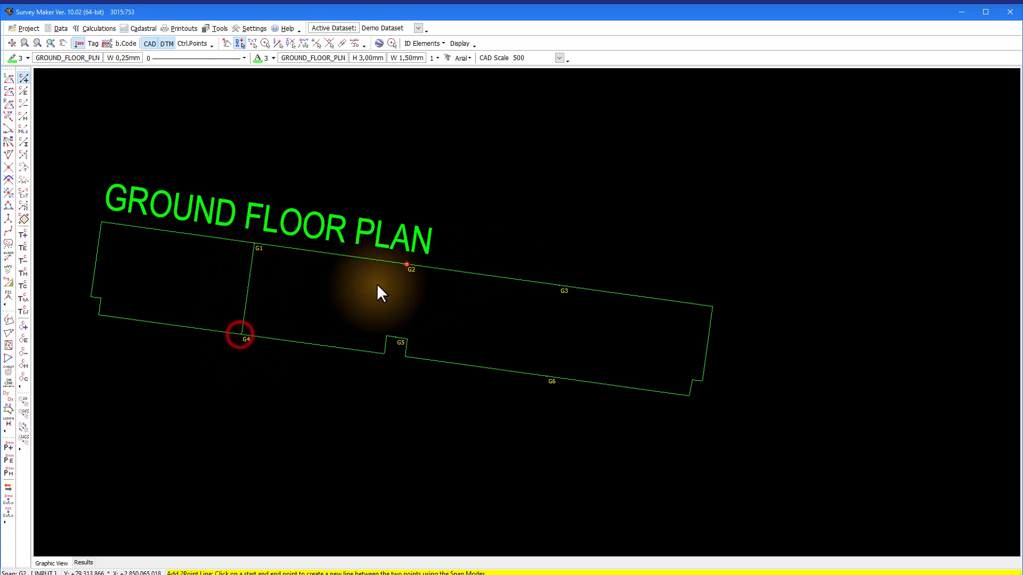
click(405, 264)
click(395, 335)
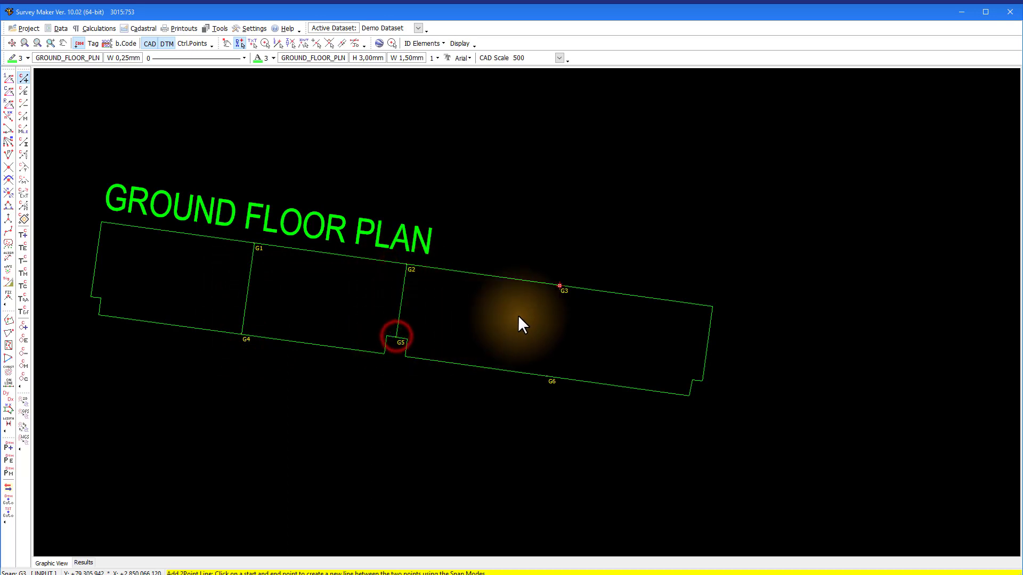
click(560, 295)
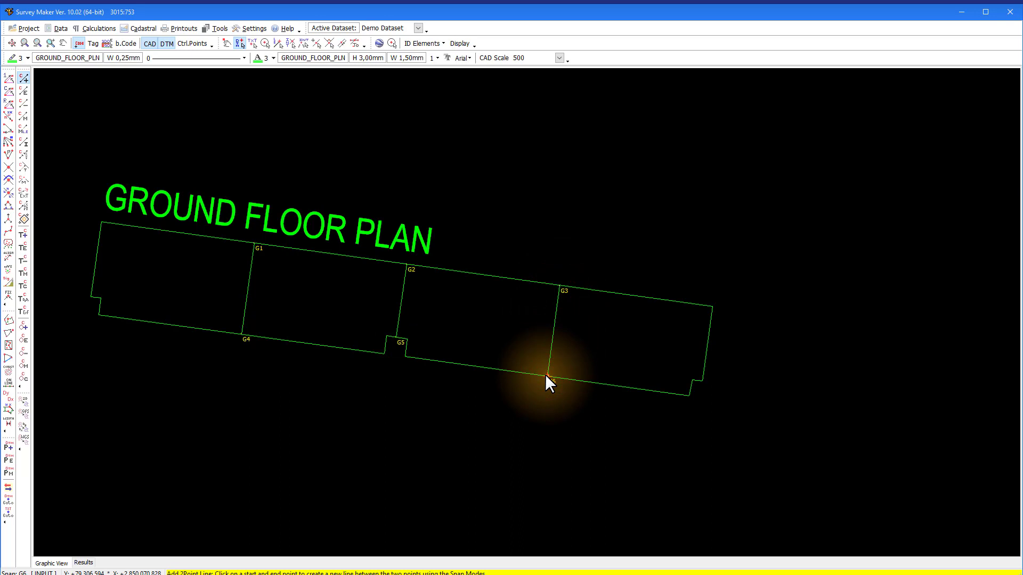
right_click(434, 193)
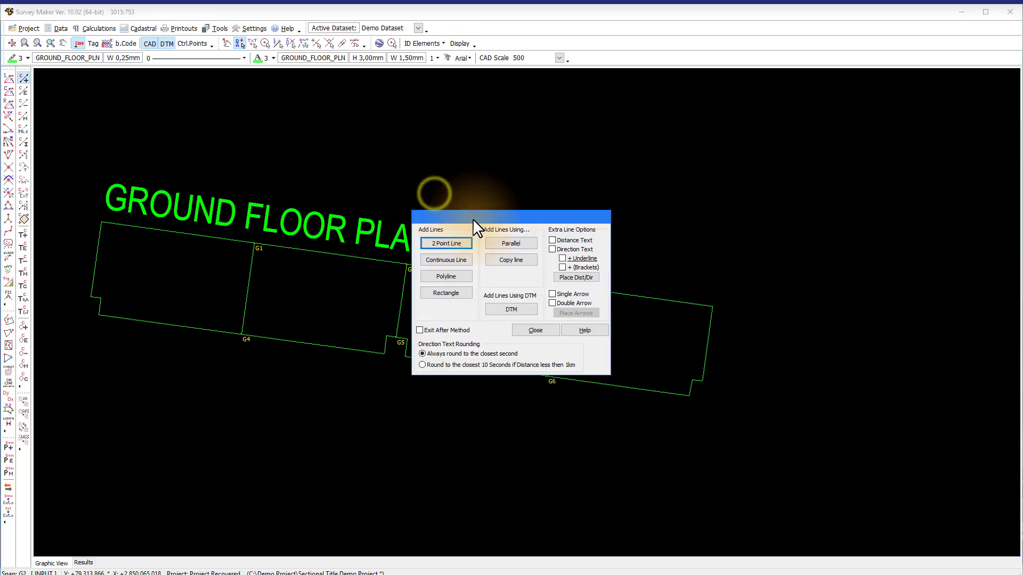
click(533, 331)
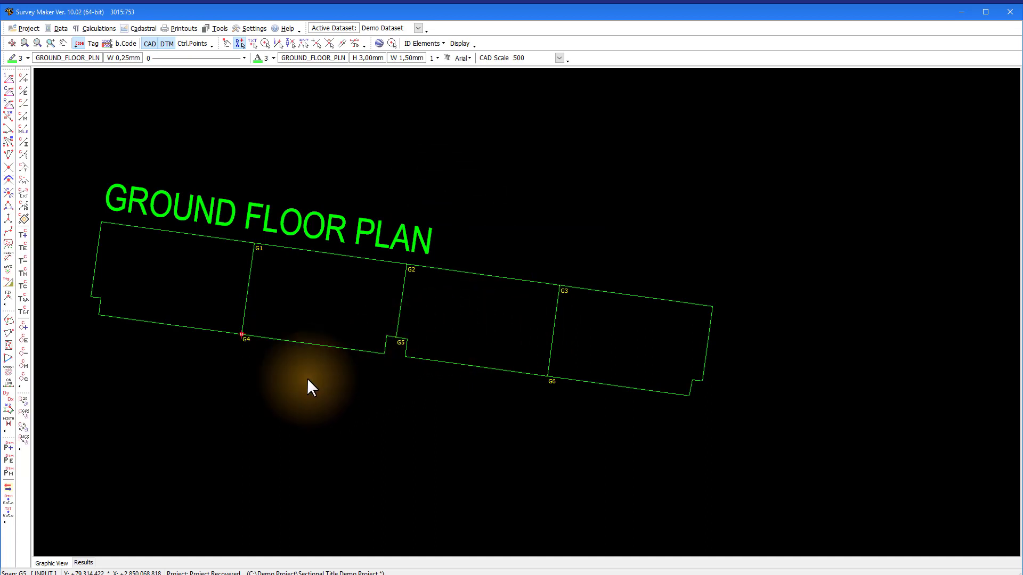
Step: Add point G7 at the outline's northwest corner with line-end snapping, suffix code format and an empty beacon code
click(9, 447)
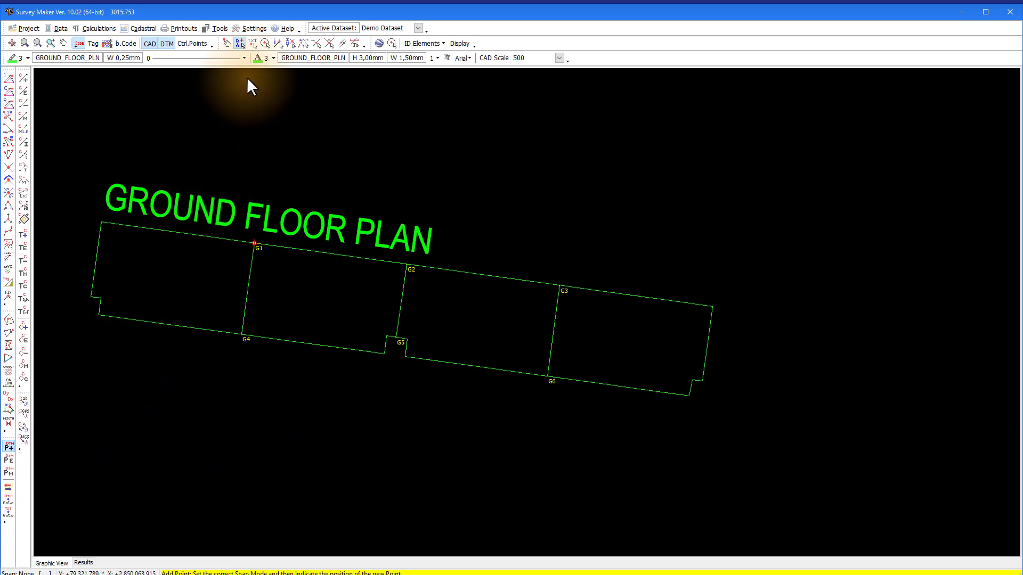
click(277, 42)
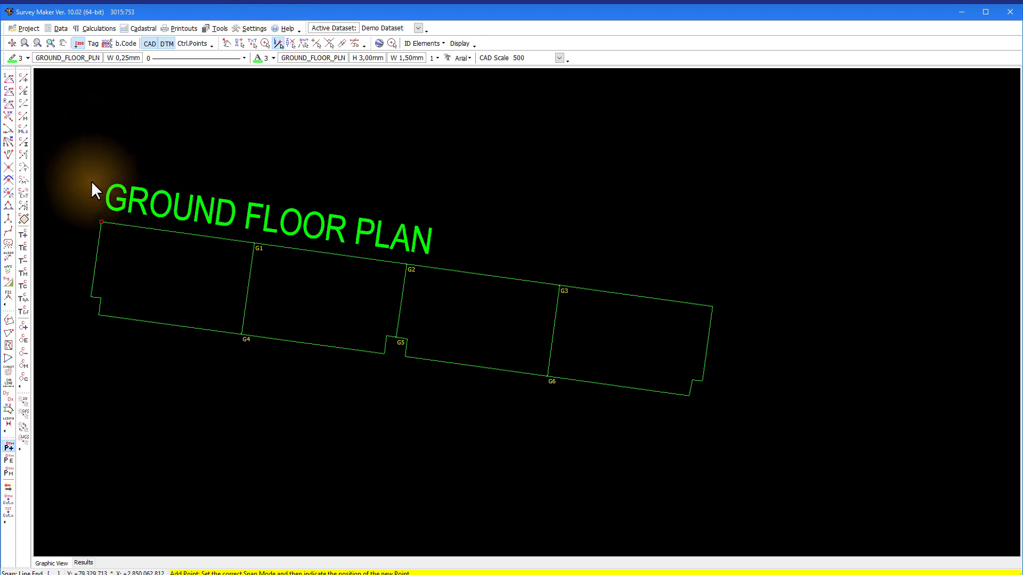
click(101, 222)
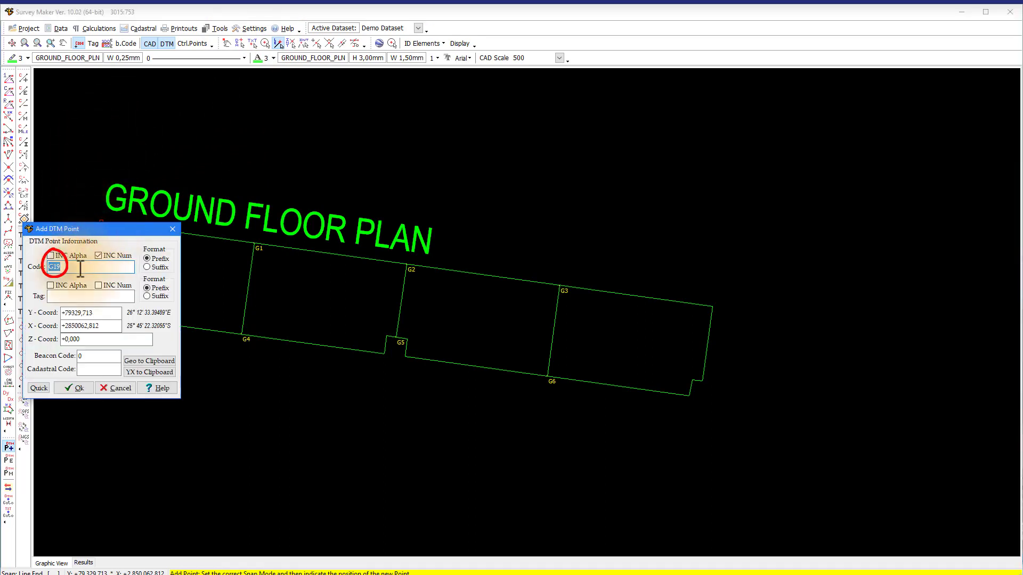
text(G)
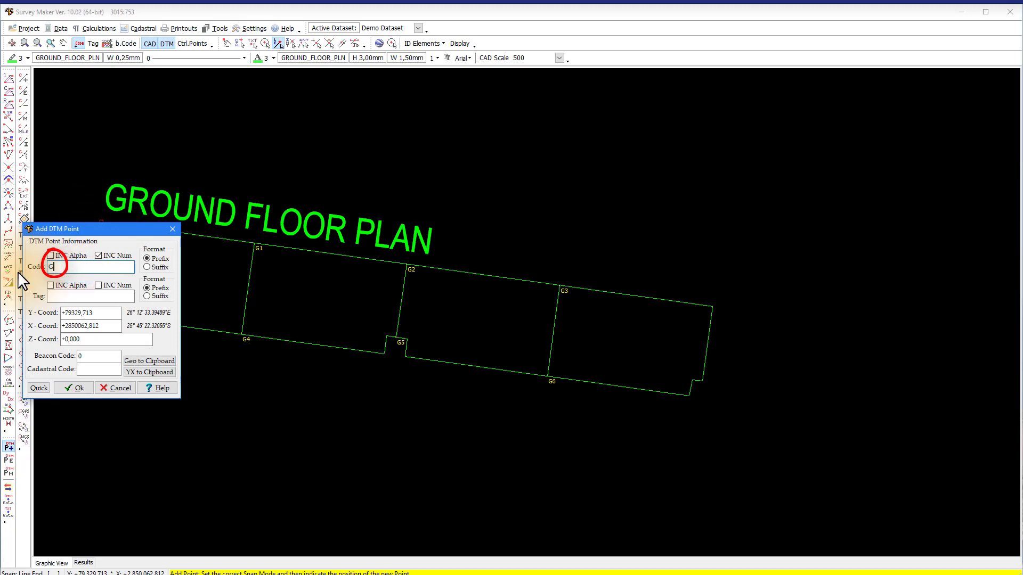
text(7)
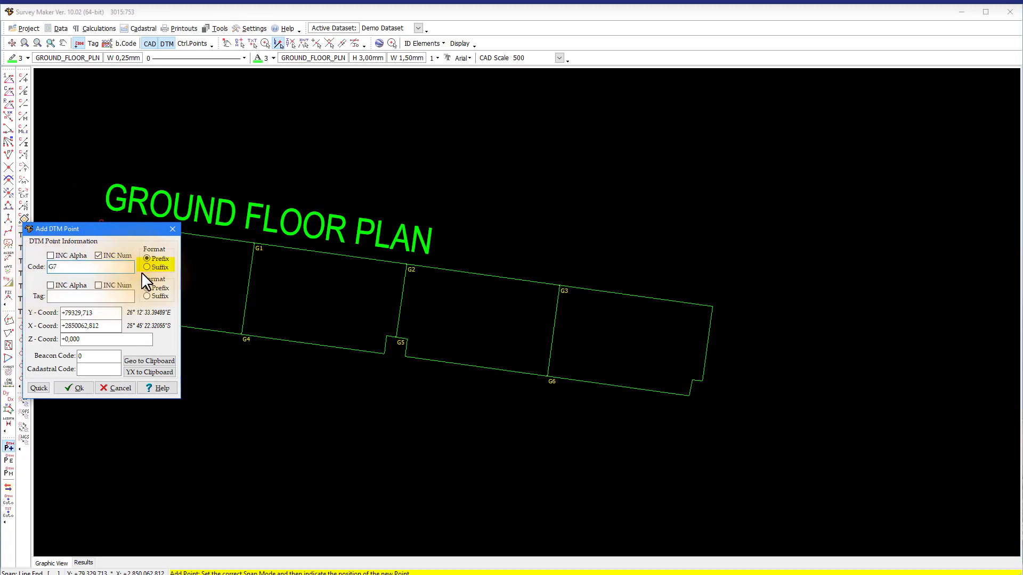
click(147, 267)
click(90, 356)
key(BackSpace)
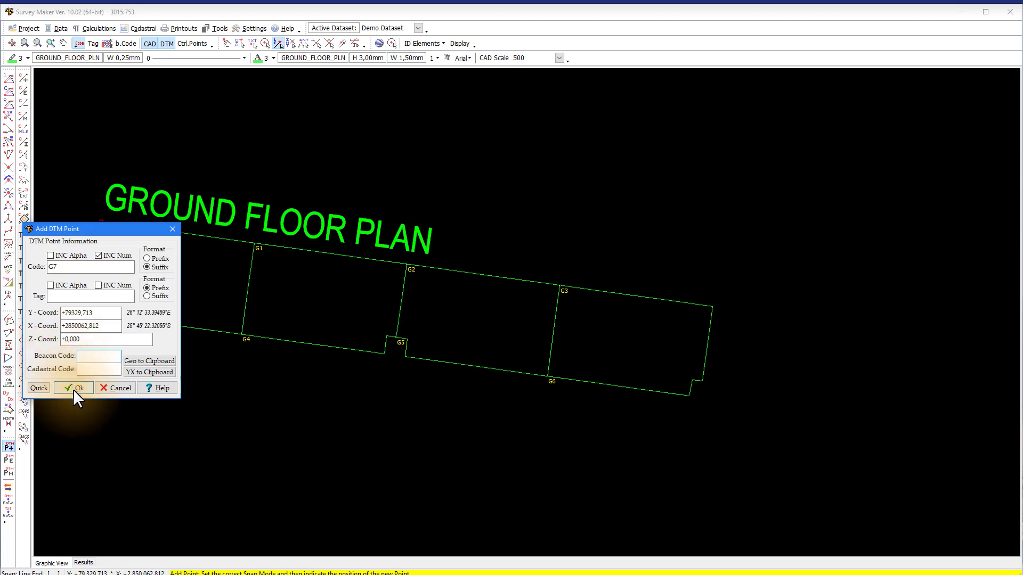
click(74, 388)
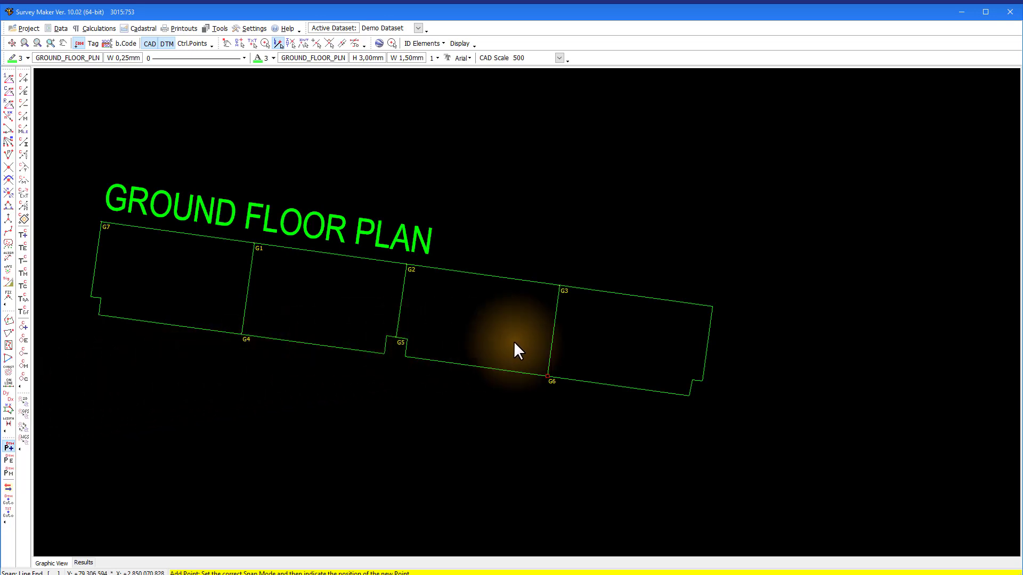
Step: Add points G8 to G11 at the outline's northeast corner and around the southeast notch
click(711, 307)
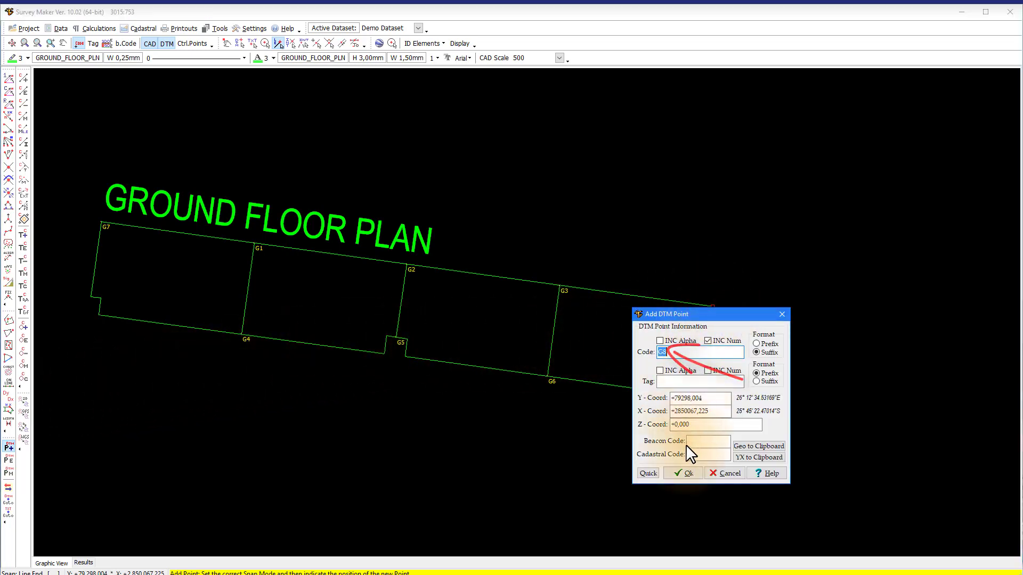
click(685, 474)
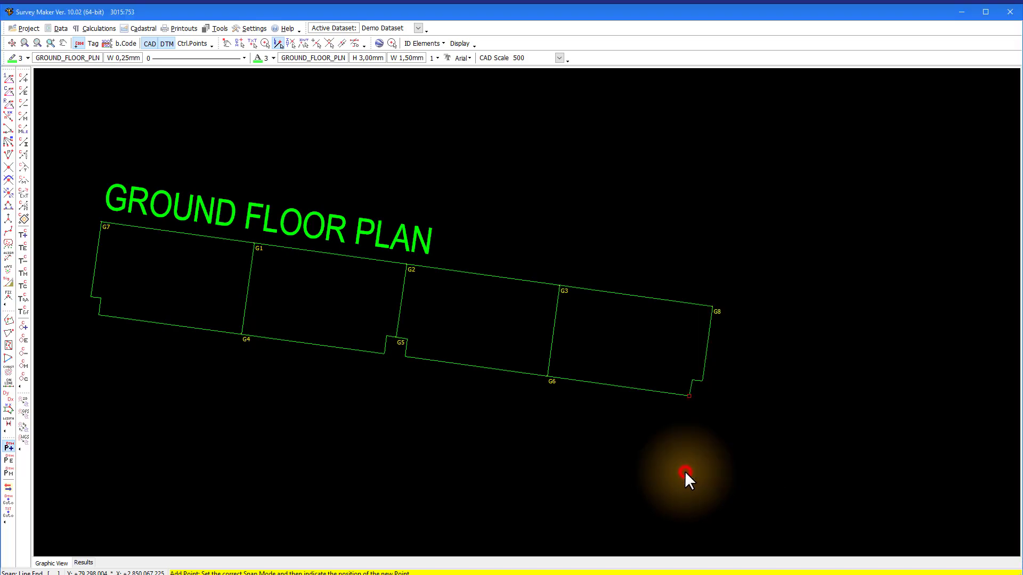
click(702, 381)
click(678, 544)
click(693, 376)
click(668, 544)
click(686, 392)
click(665, 559)
Step: Add points G12 to G15 at the four corners of the middle notch, going from its southeast to its southwest corner
click(402, 349)
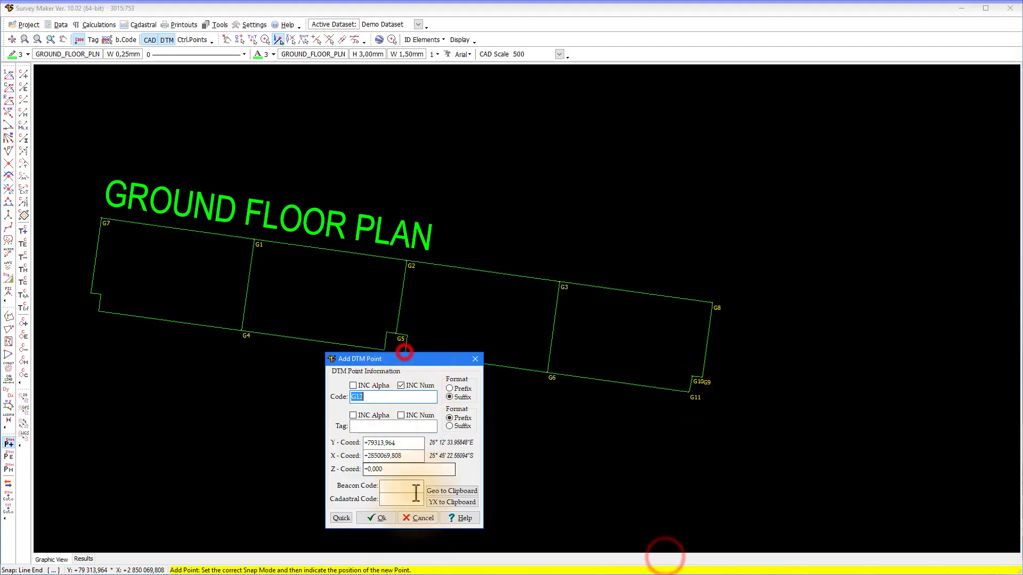
click(379, 512)
click(408, 336)
click(380, 501)
click(387, 337)
click(357, 503)
click(386, 349)
click(359, 513)
Step: Add points G16, G17 and G18 at the corners of the southwest notch
click(101, 298)
click(70, 478)
click(101, 294)
click(62, 459)
click(91, 292)
click(66, 458)
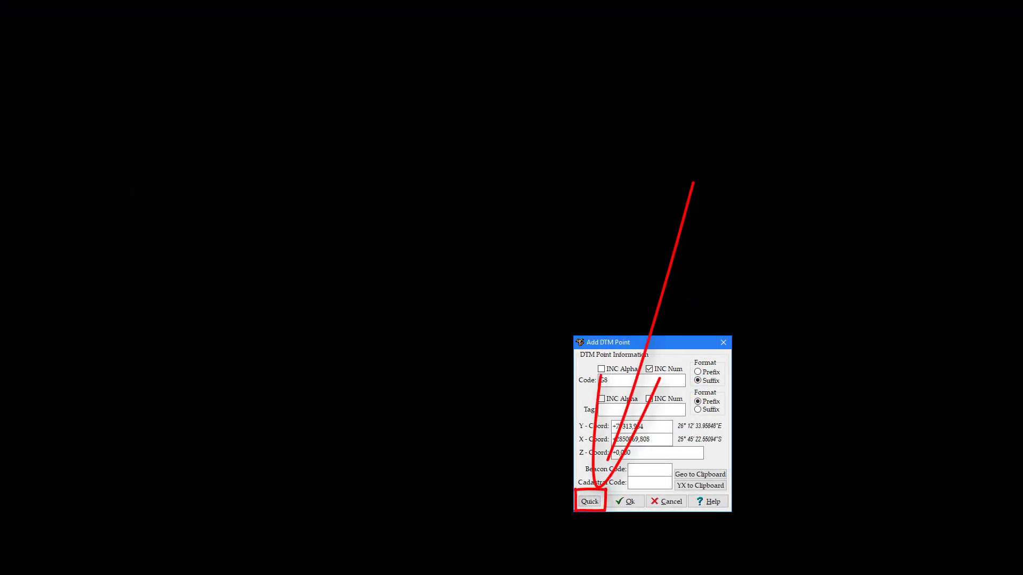
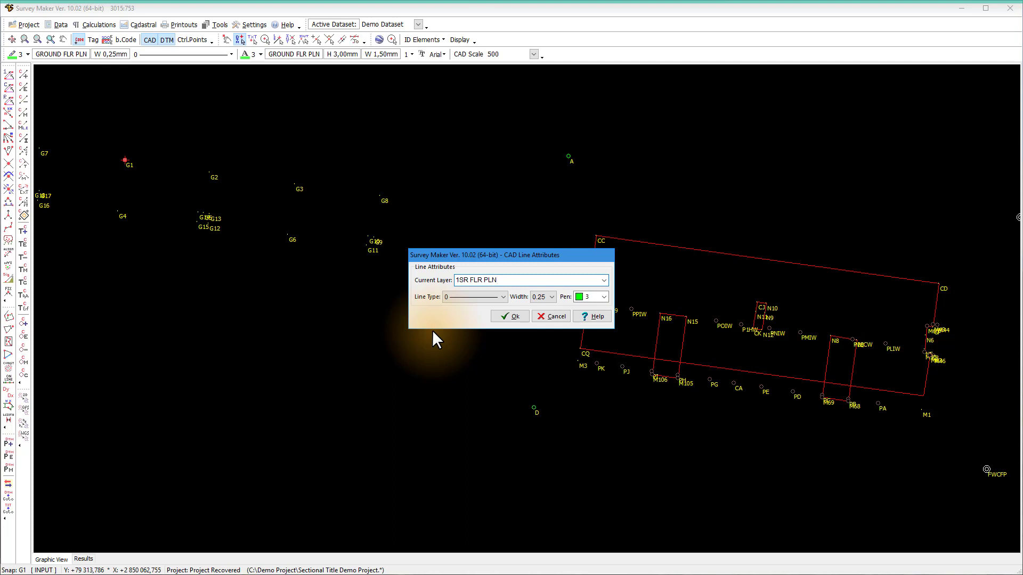
Step: Set the current line layer to 1SR FLR PLN and the text layer to 1ST FLR PLN
click(512, 315)
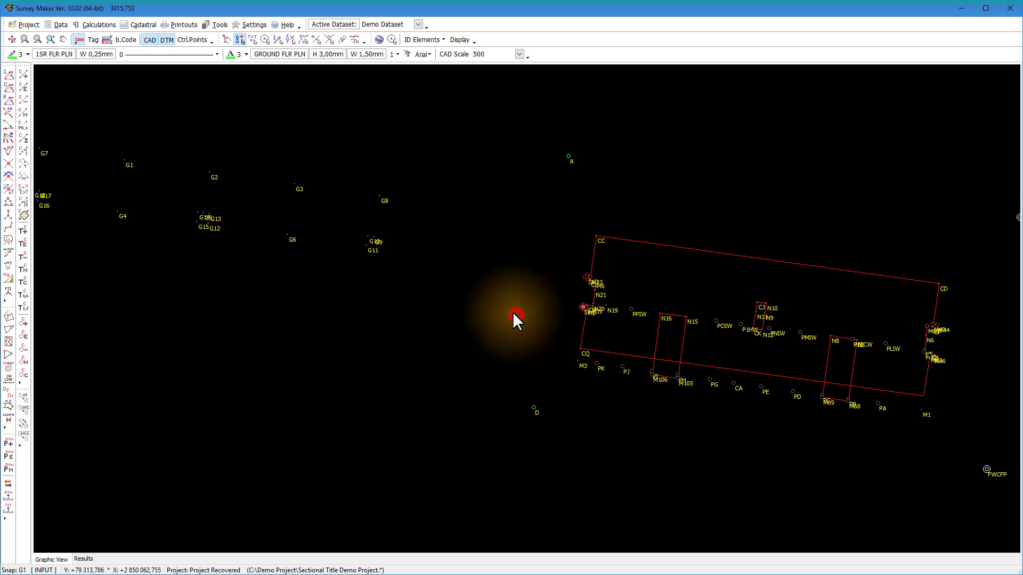
click(282, 54)
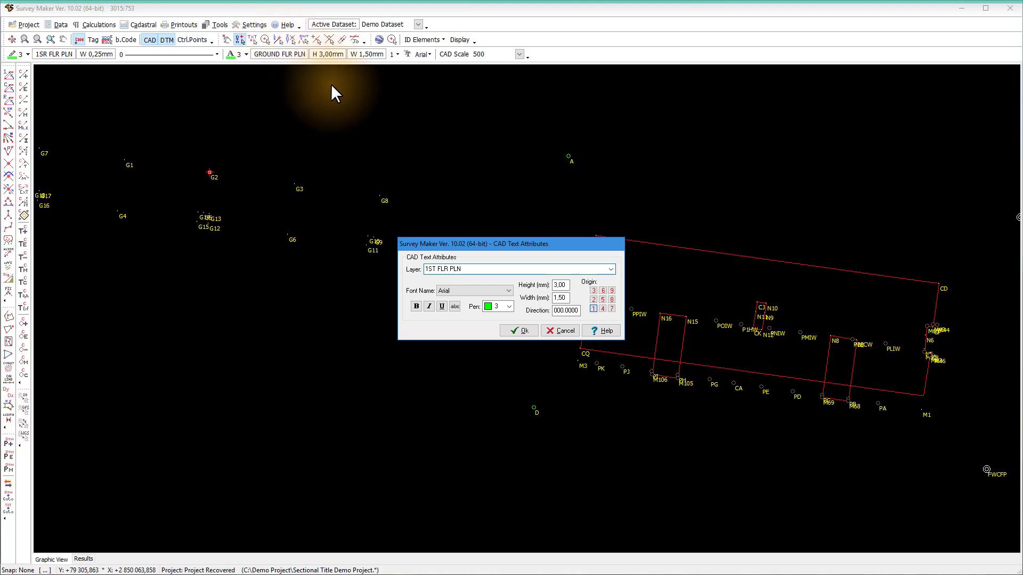
click(519, 330)
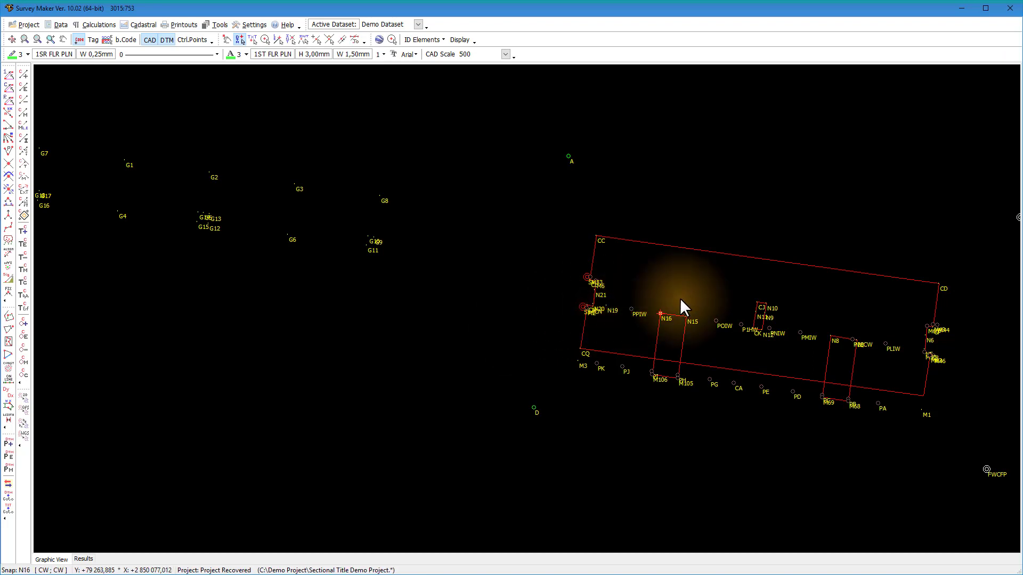
Step: Crimp the red building polygon by 0,110 m onto layer 1ST FLR PLN, labelled FIRST FLOOR, with in-place crimping off
middle_drag(685, 298, 521, 270)
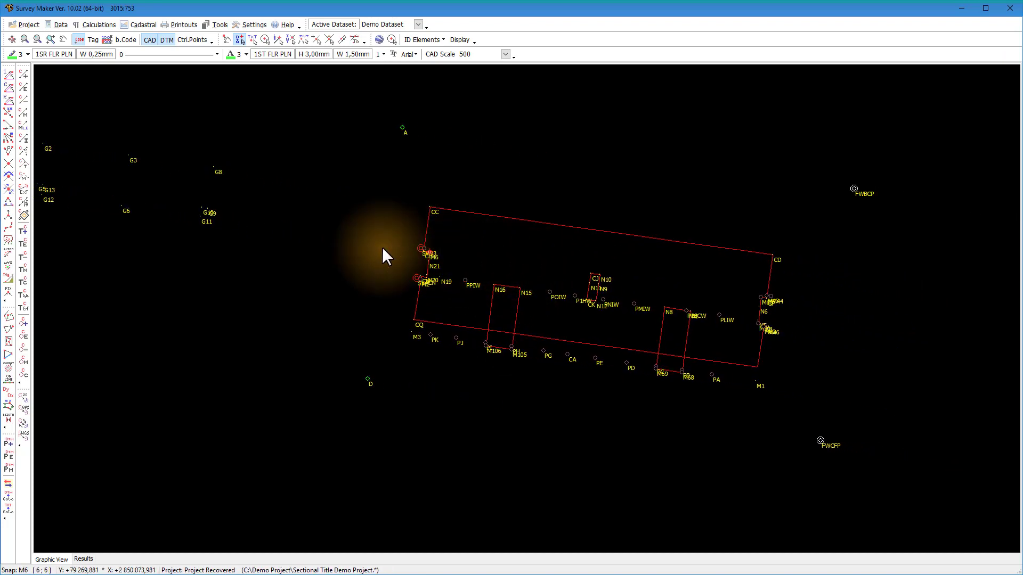
click(24, 214)
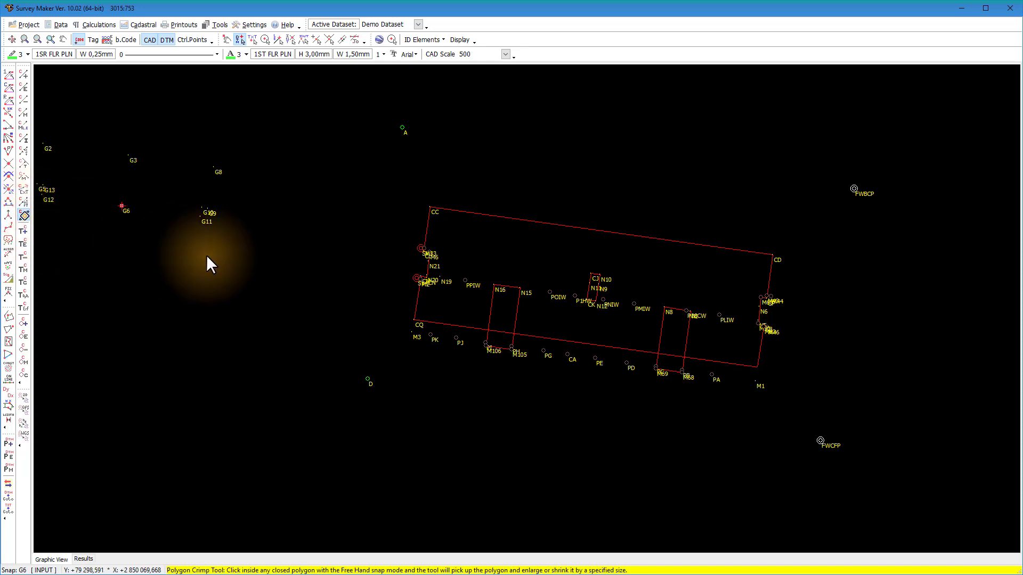
click(510, 228)
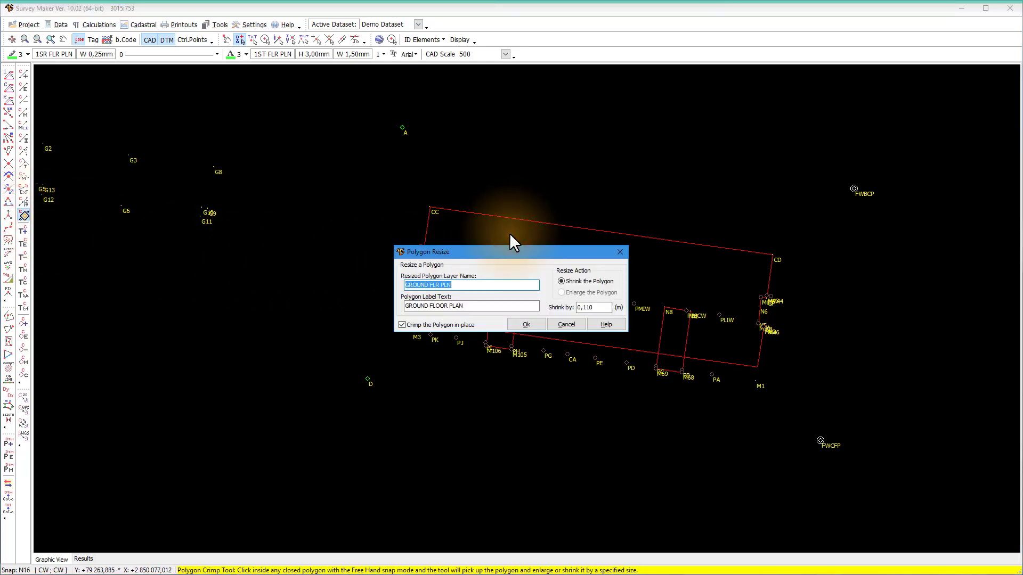
text(1ST FLR PLN)
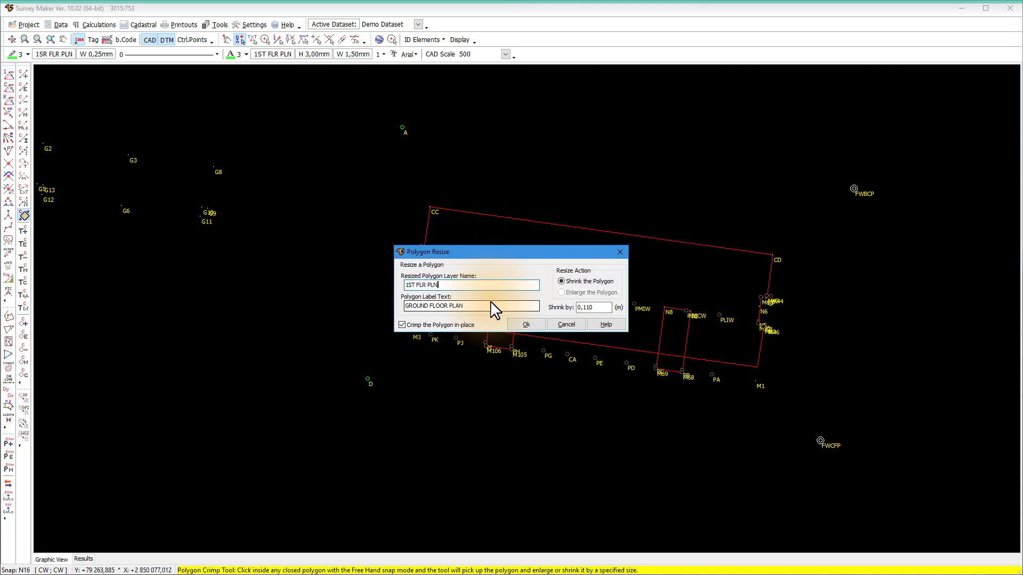
drag(489, 304, 371, 303)
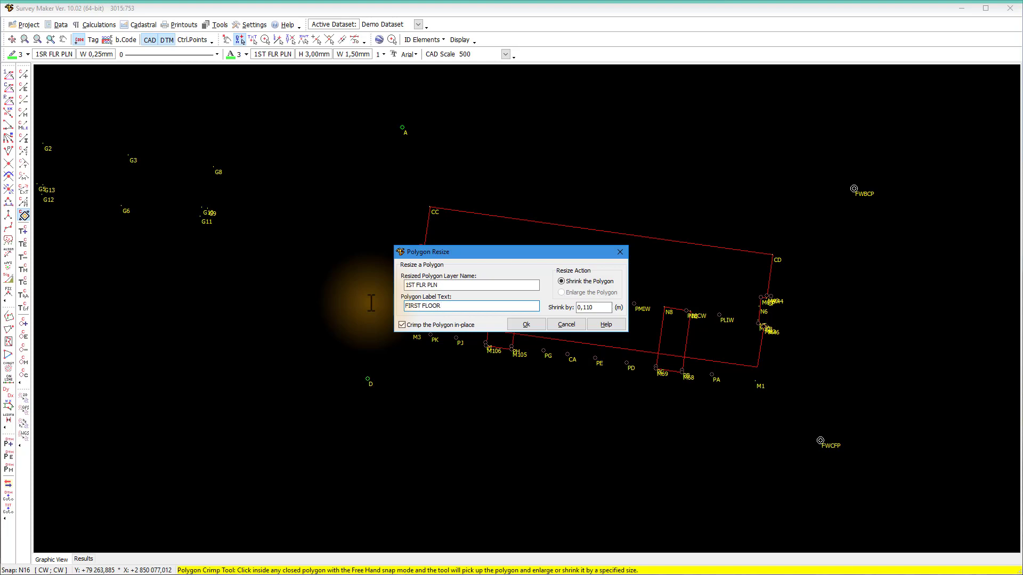
click(406, 323)
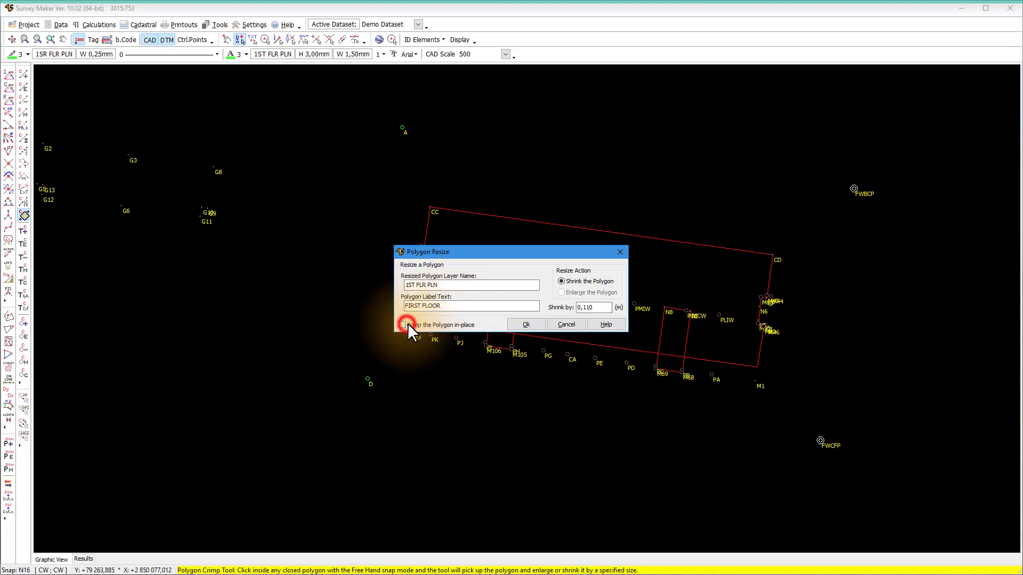
click(528, 324)
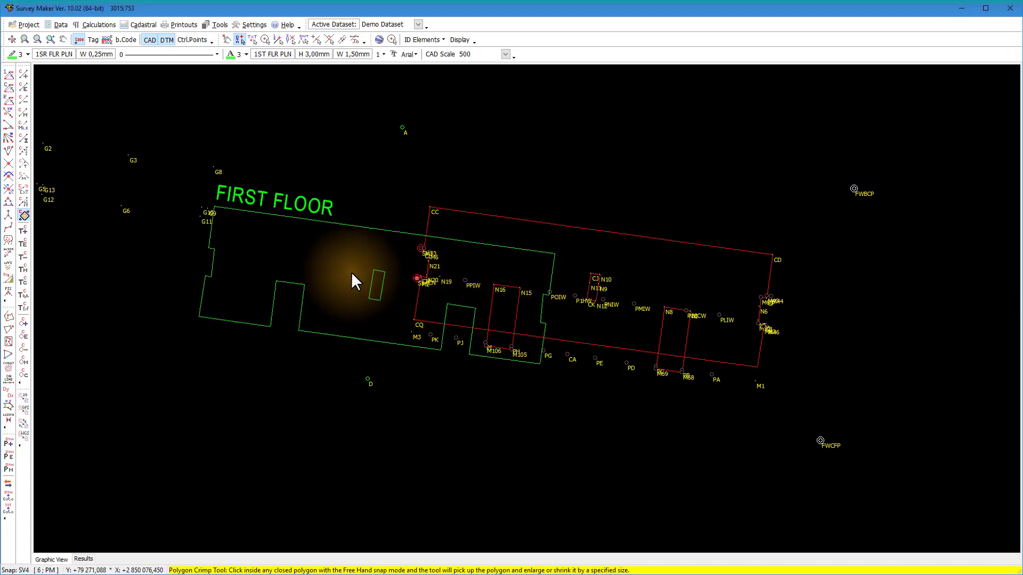
Step: Place the crimped FIRST FLOOR polygon above the ground floor points with free-hand snapping, and stop resizing polygons
click(225, 35)
mouse_move(231, 133)
middle_down()
mouse_move(337, 221)
mouse_move(486, 281)
middle_up()
scroll(468, 263, up, 6)
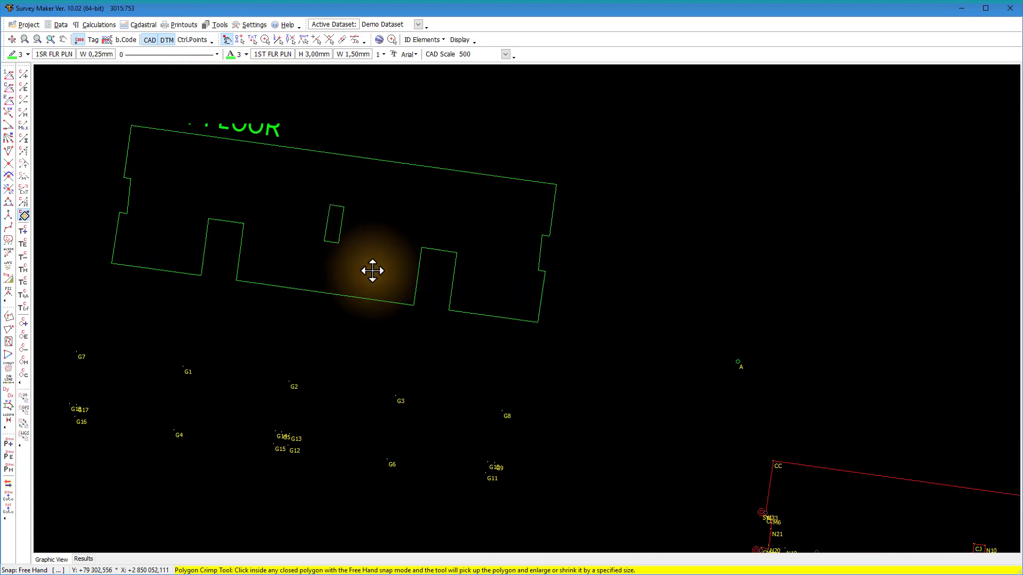
click(326, 179)
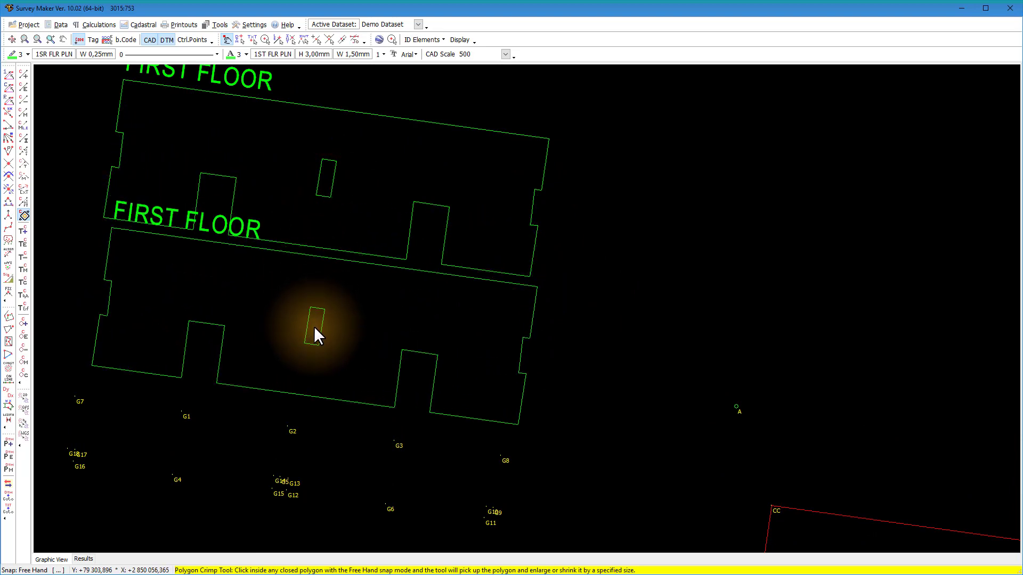
click(314, 326)
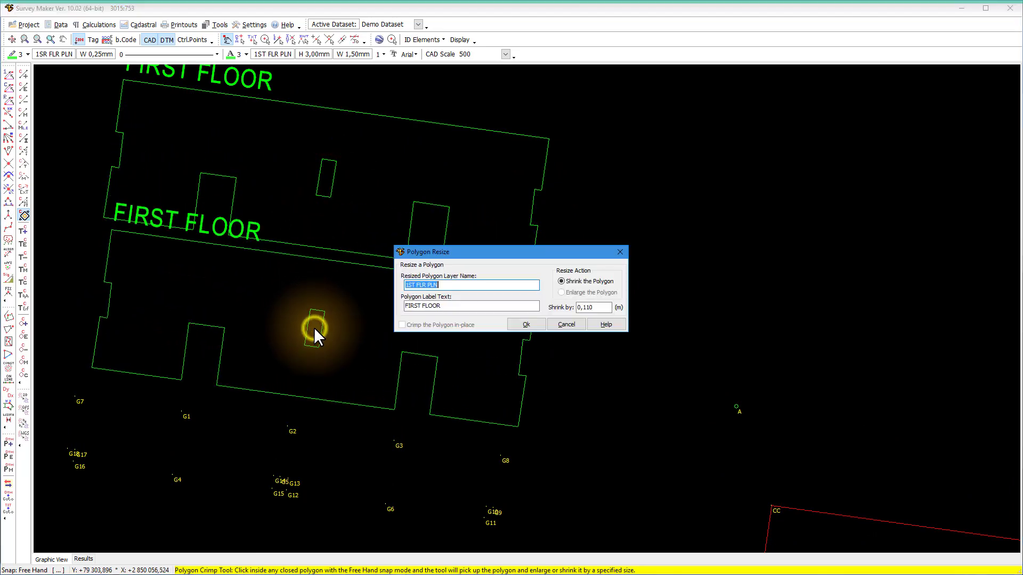
click(565, 325)
Step: Start adding parallel lines, taking layer 1ST FLR PLN and green pen 3 from the first floor outline
mouse_move(327, 210)
middle_down()
mouse_move(344, 242)
mouse_move(453, 294)
mouse_move(523, 304)
middle_up()
scroll(522, 278, up, 2)
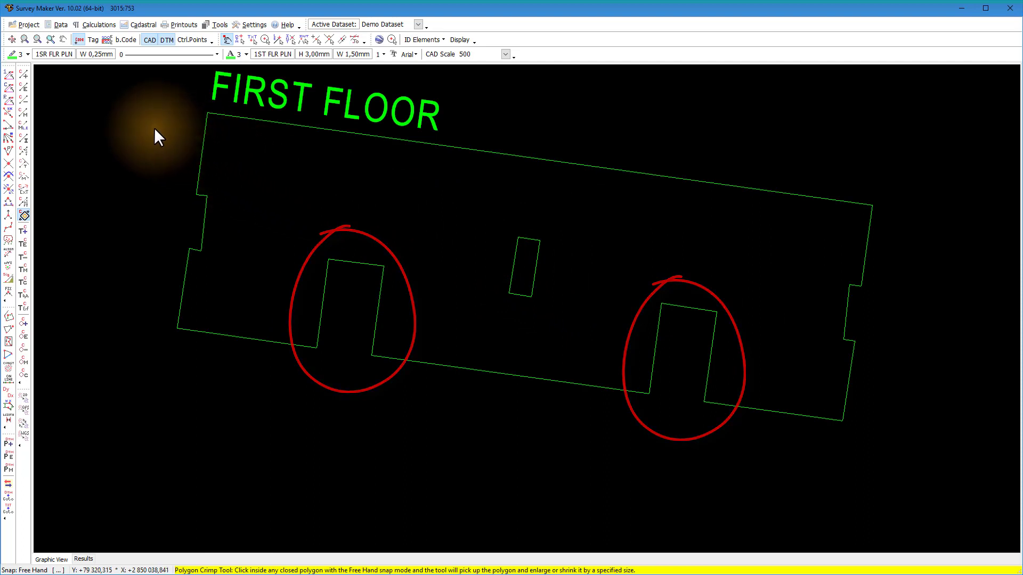
click(23, 74)
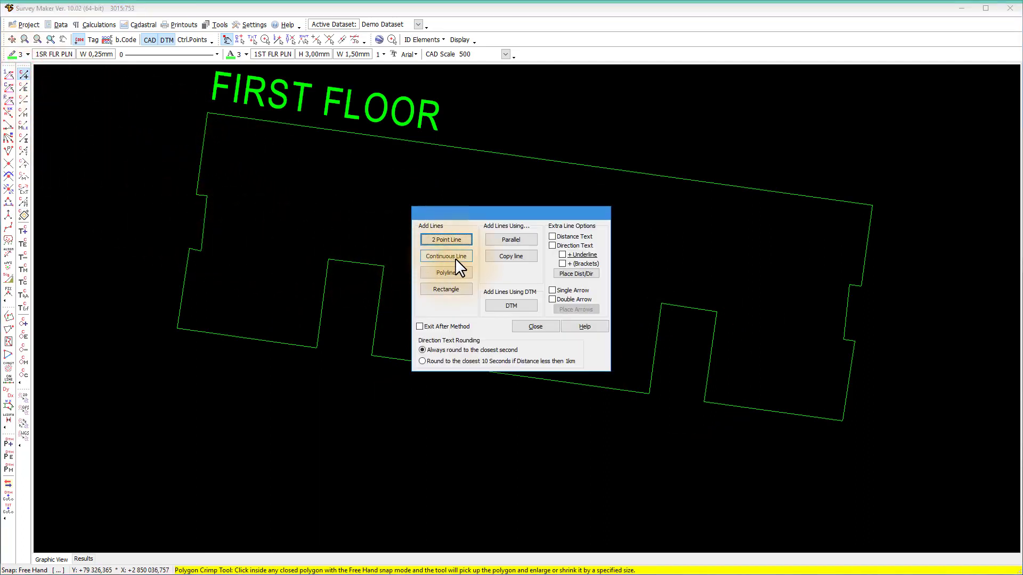
click(505, 235)
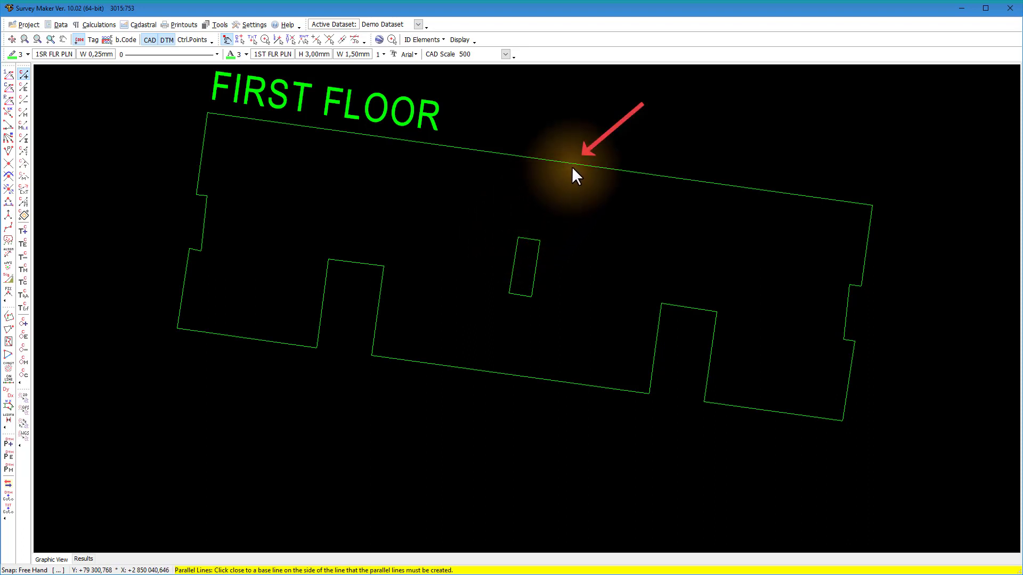
key(Delete)
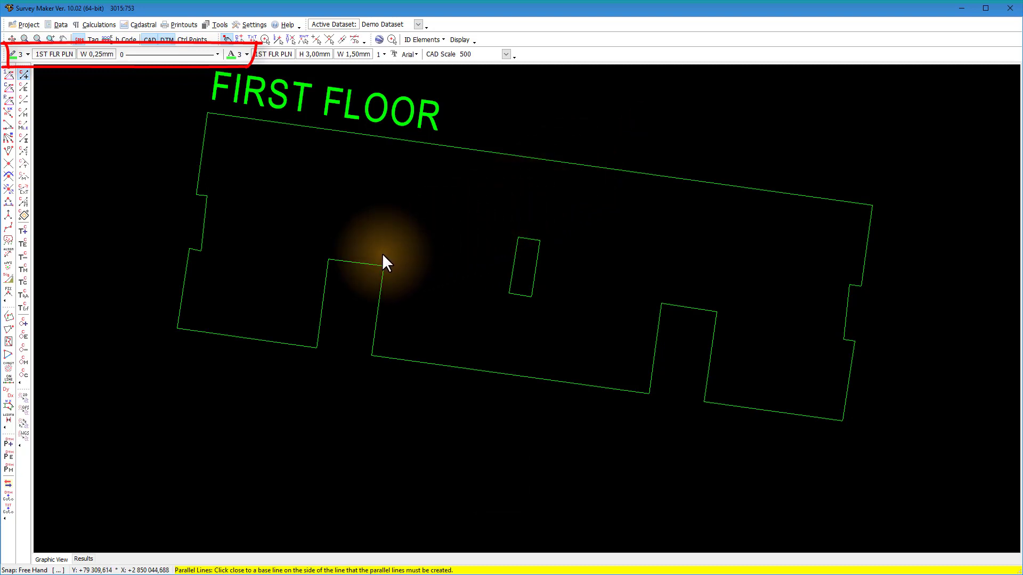
Step: Add parallel lines 0,11 m inside the western recess, along its top edge and its east side
click(353, 270)
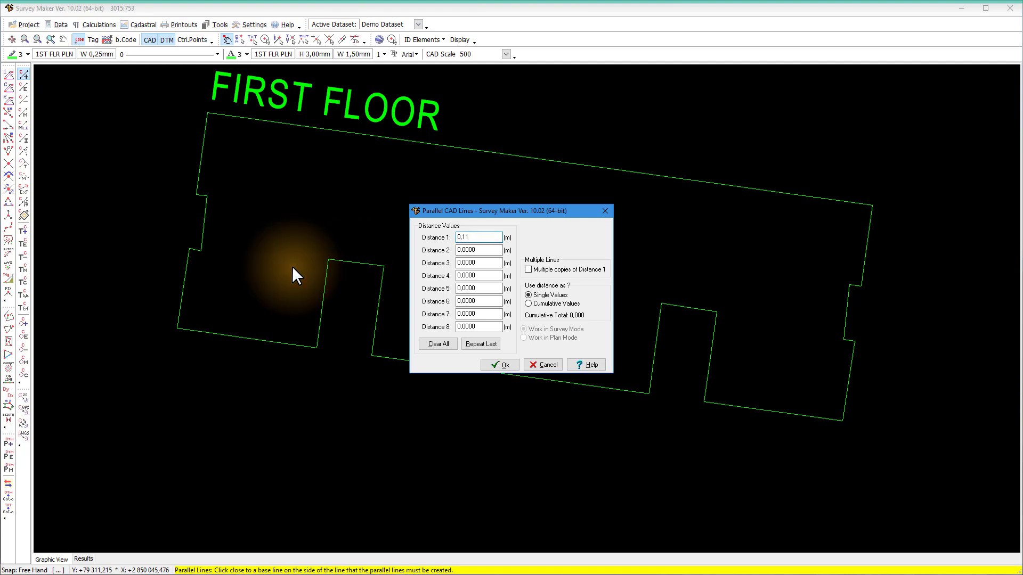
click(492, 363)
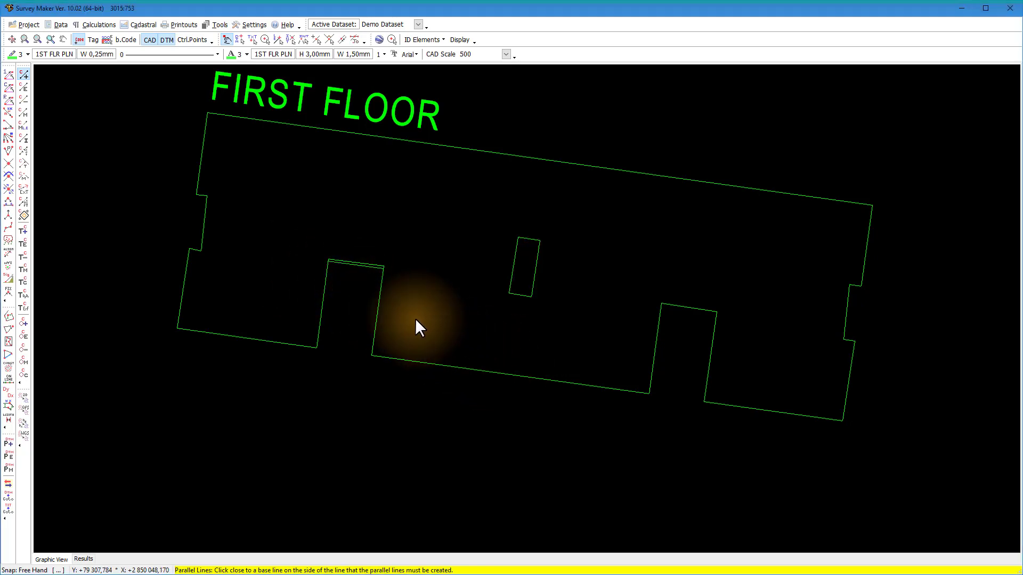
scroll(369, 276, up, 3)
middle_drag(328, 274, 648, 286)
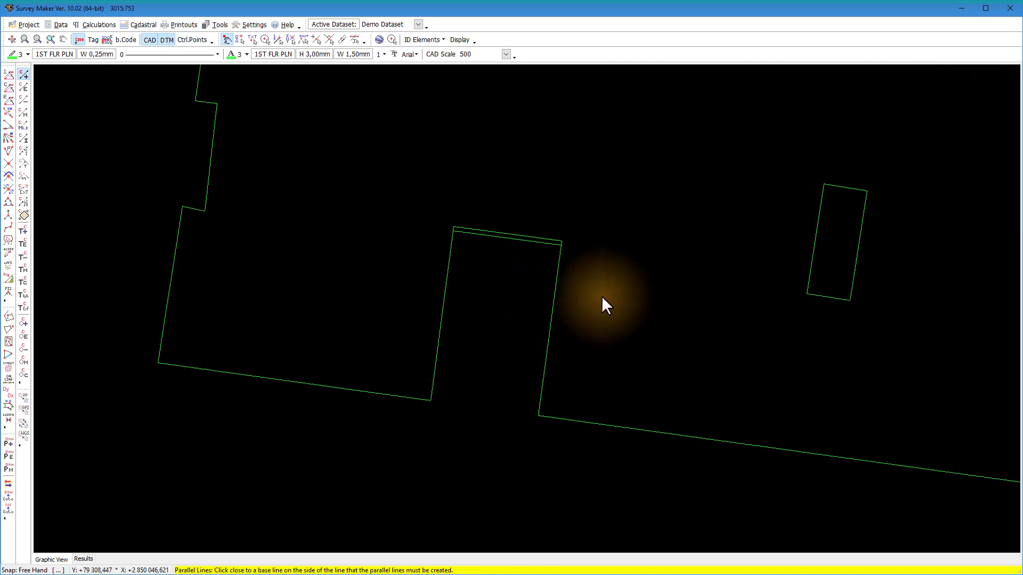
click(546, 303)
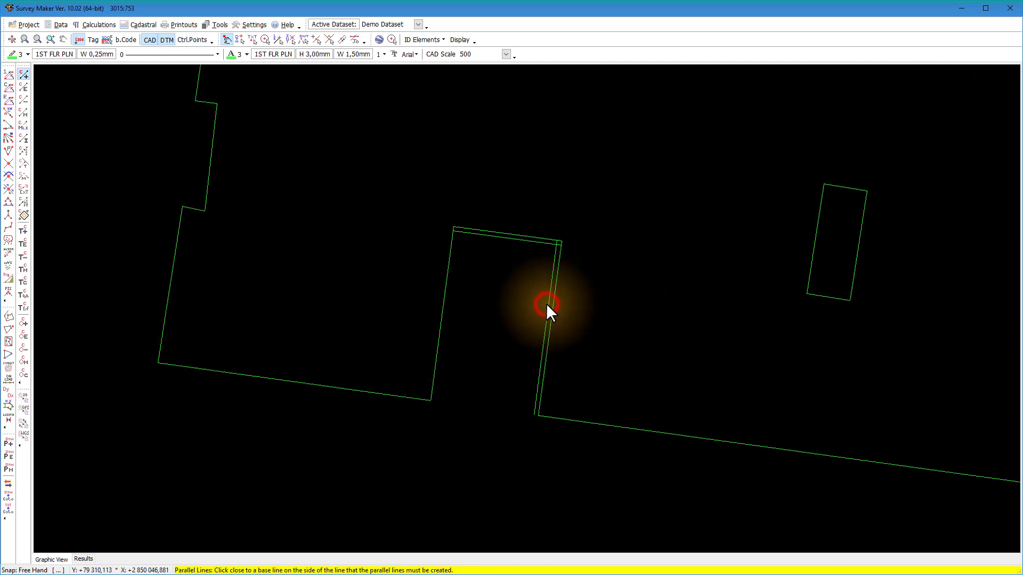
Step: Try a parallel line on the building side of the western recess's west edge, and undo it
key(ctrl+z)
click(437, 299)
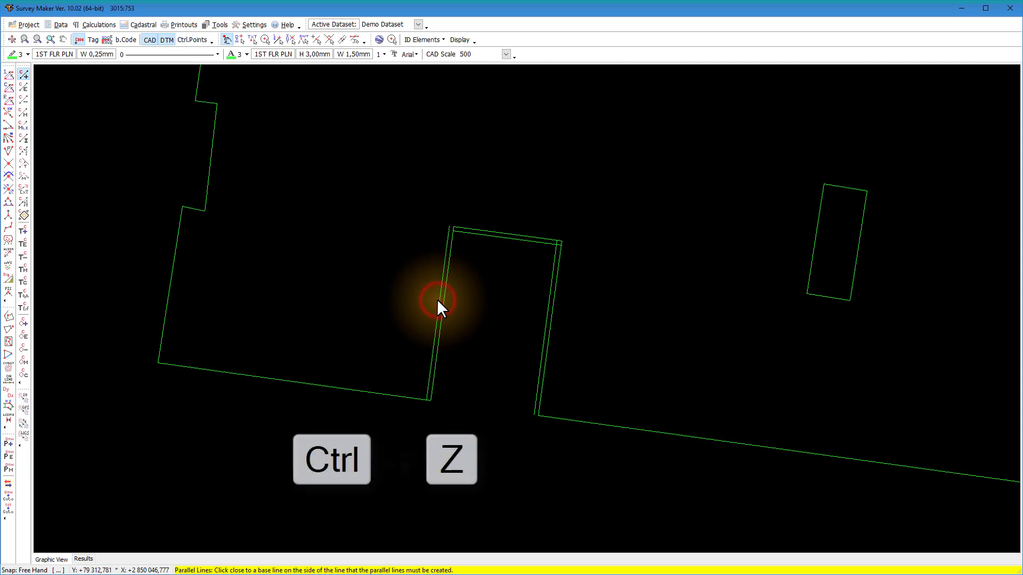
key(ctrl+z)
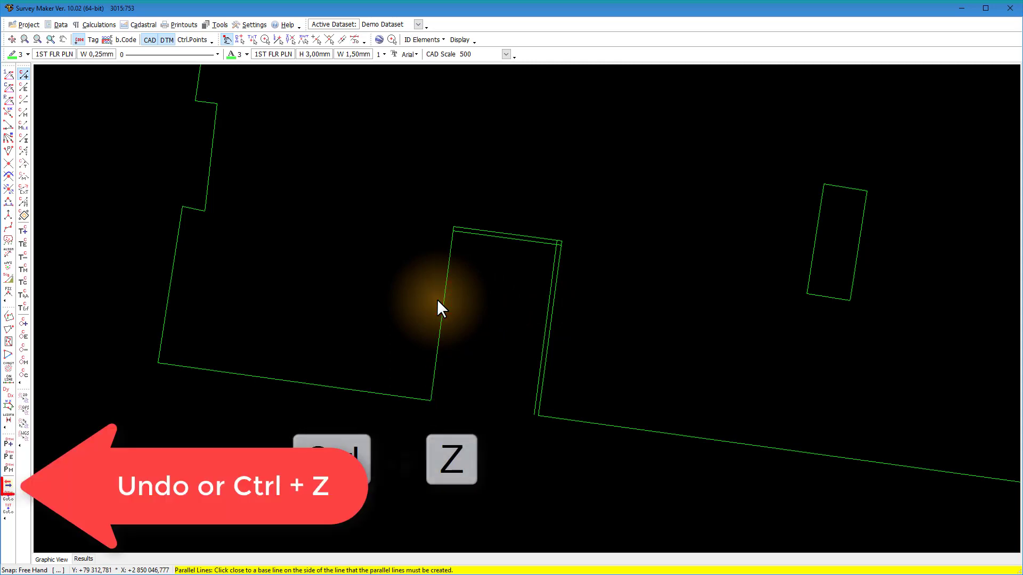
Step: Add parallel lines 0,11 m inside the western recess's west edge and the eastern recess's three edges, and stop adding parallel lines
click(449, 306)
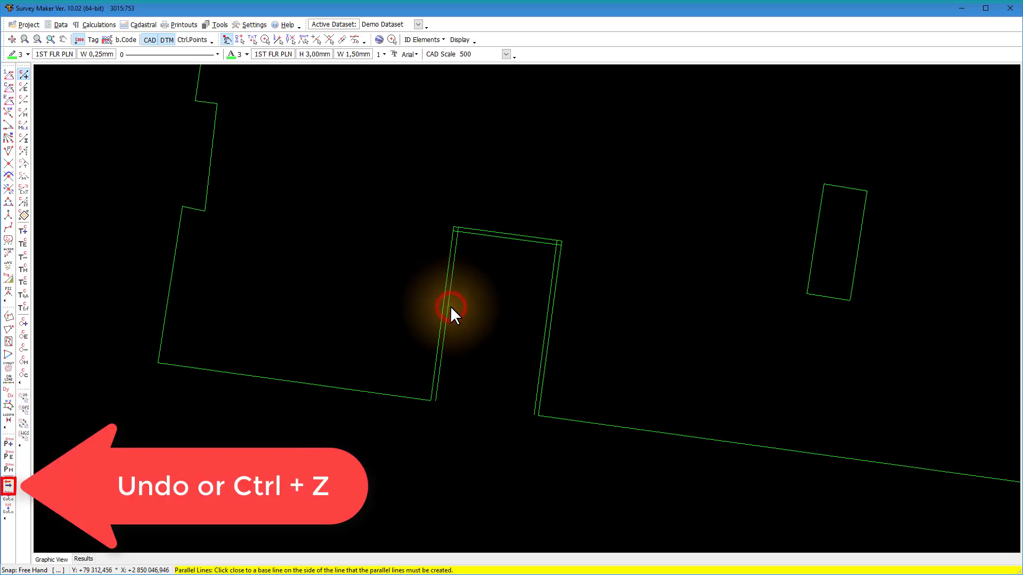
scroll(450, 306, down, 2)
middle_drag(449, 309, 640, 276)
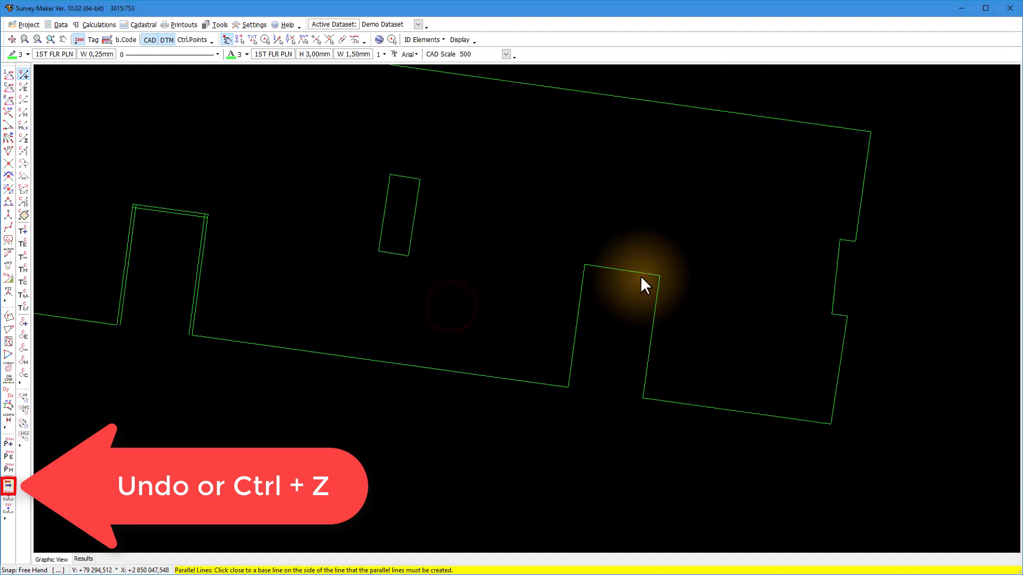
click(636, 279)
click(644, 308)
click(583, 309)
right_click(494, 260)
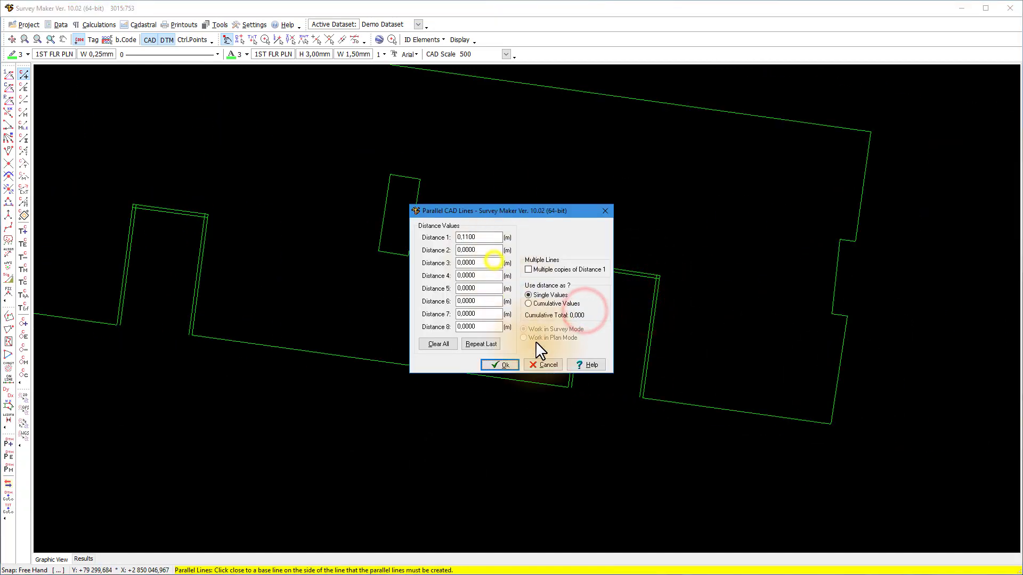
click(544, 363)
click(532, 325)
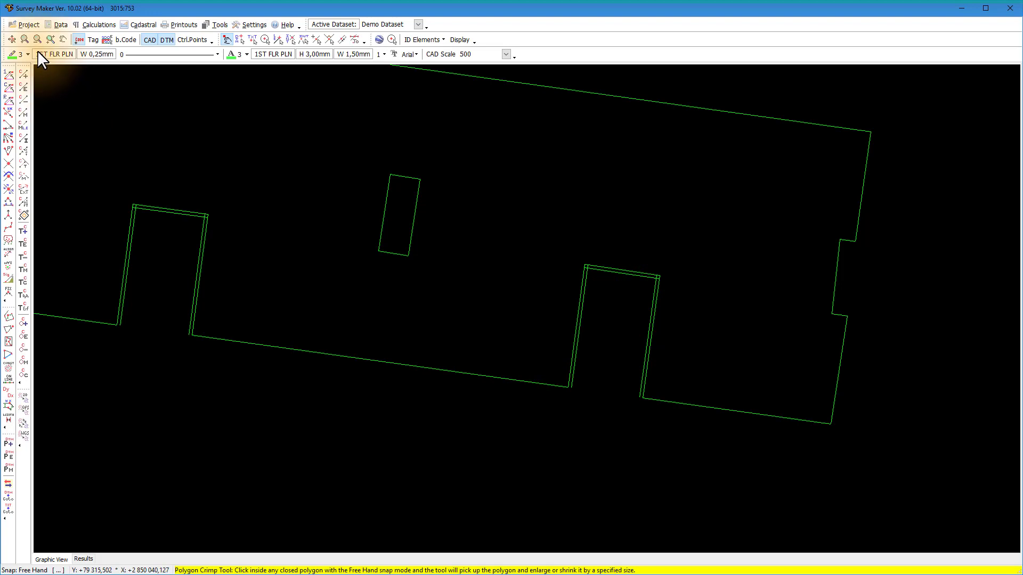
Step: Trim the west and east parallel lines of the western recess onto its upper parallel line
click(51, 39)
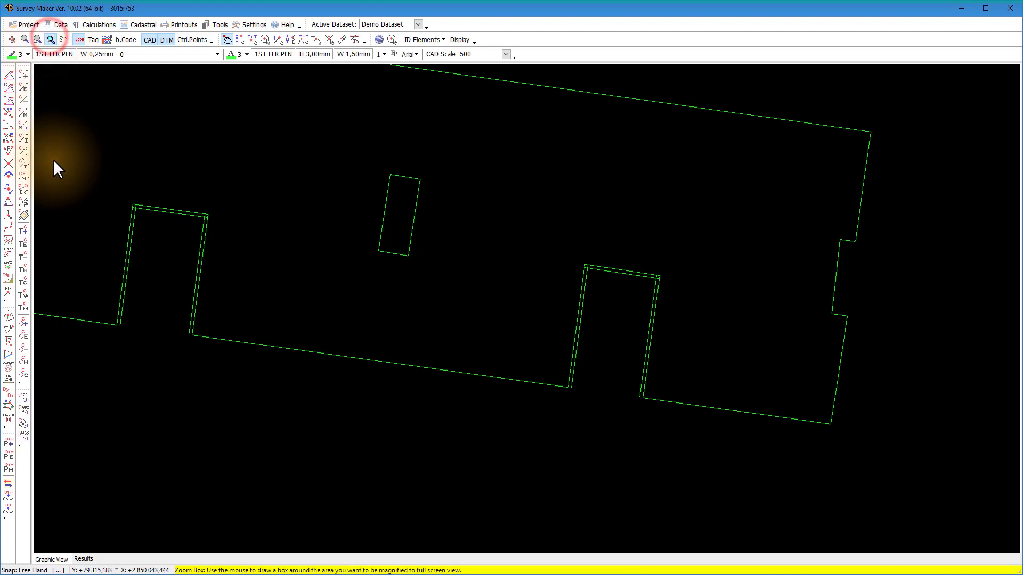
drag(54, 160, 292, 380)
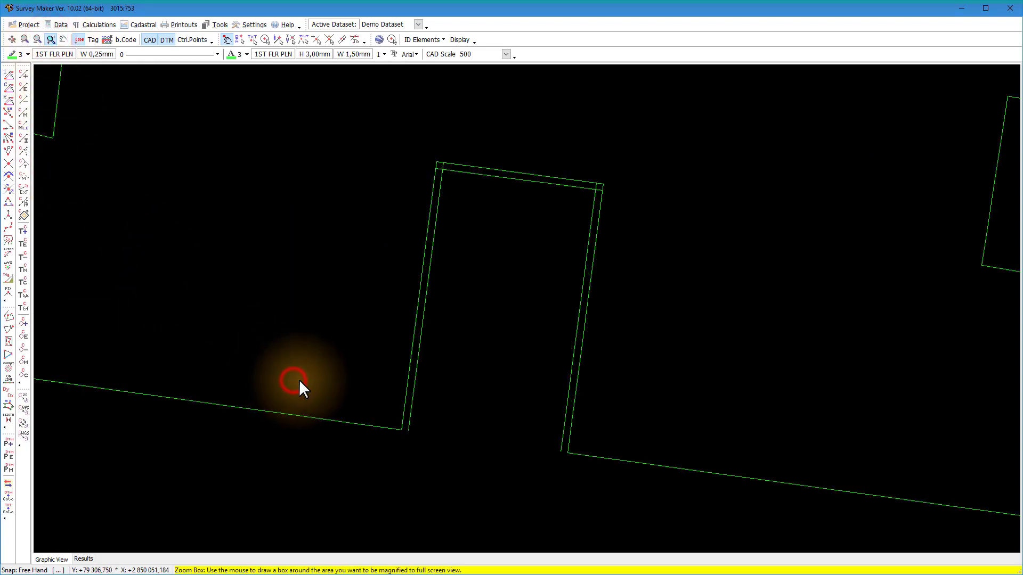
click(276, 263)
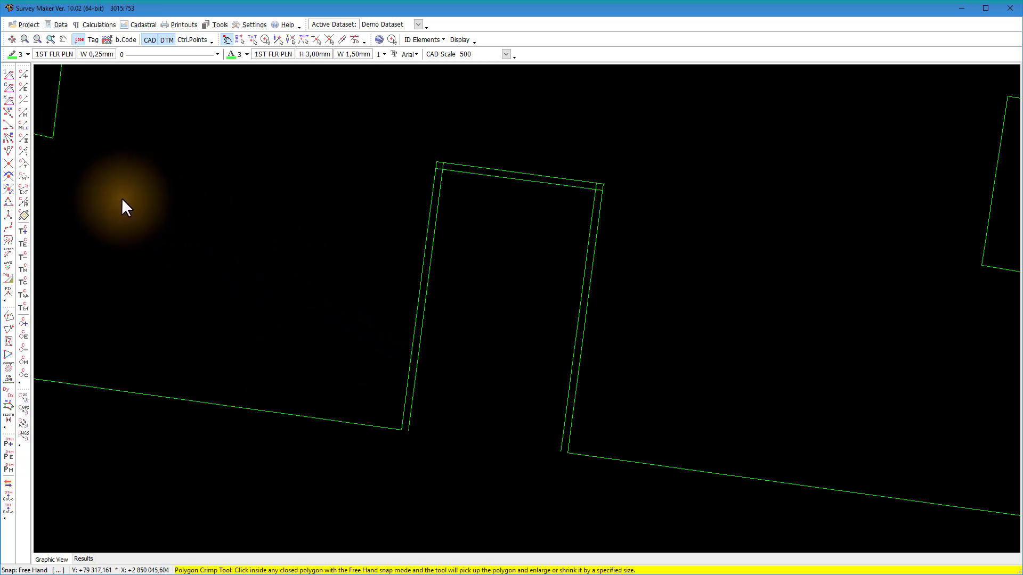
click(24, 160)
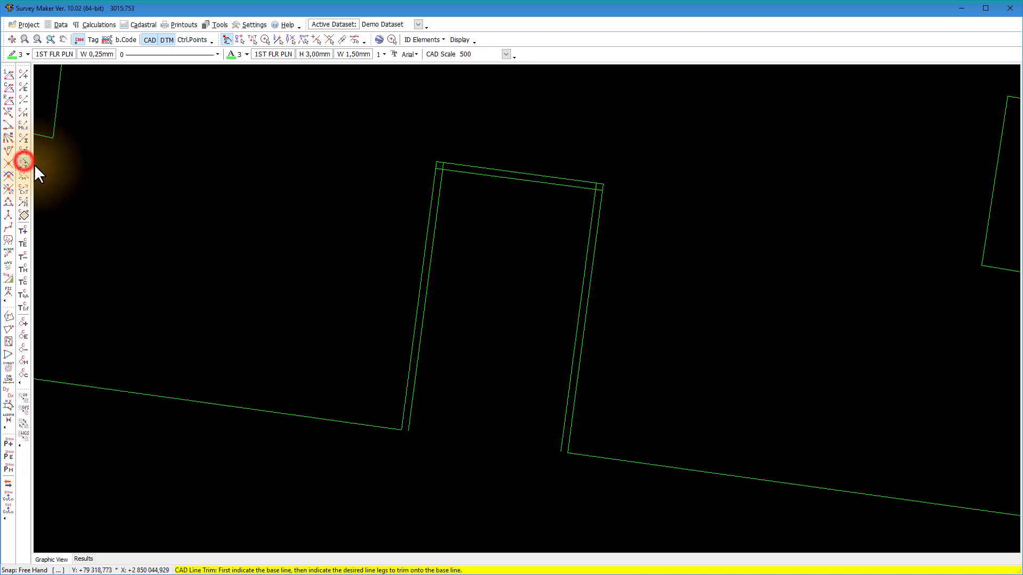
click(420, 258)
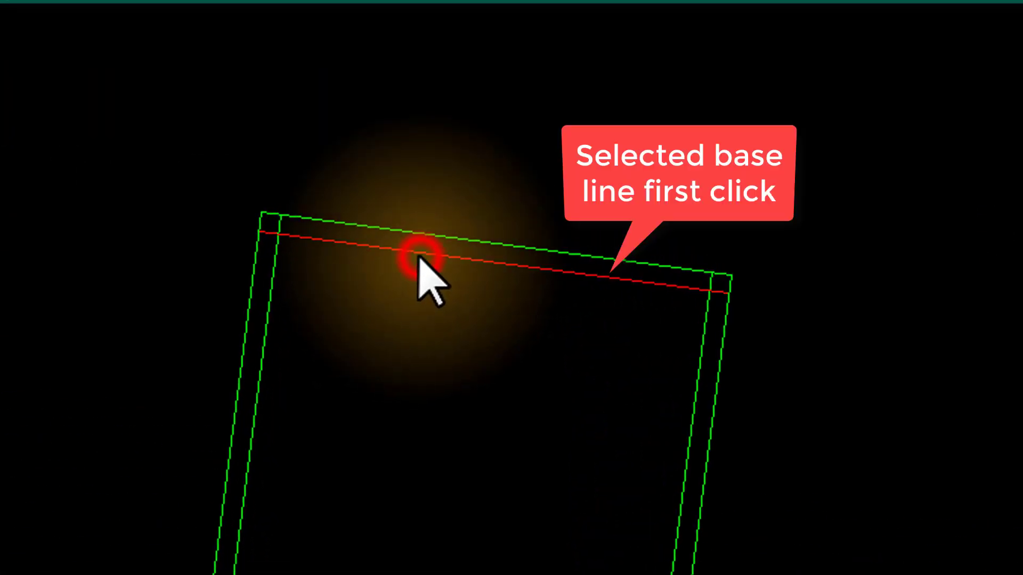
click(279, 224)
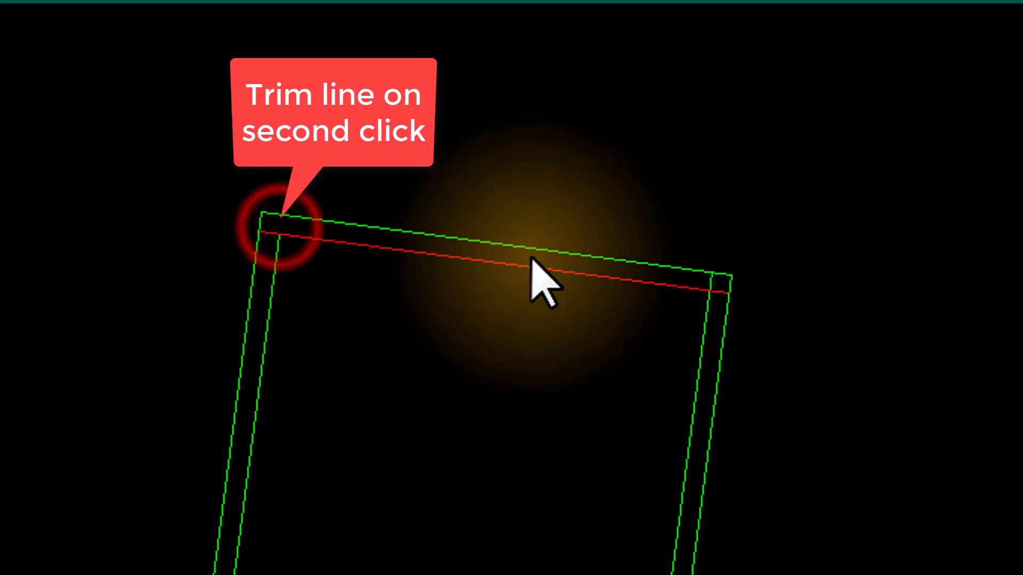
click(702, 284)
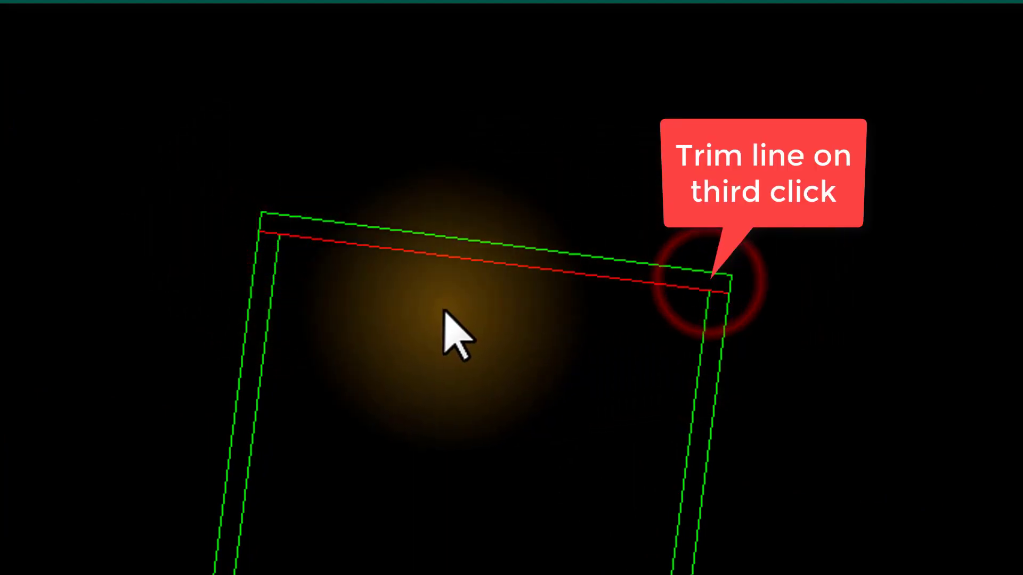
right_click(433, 219)
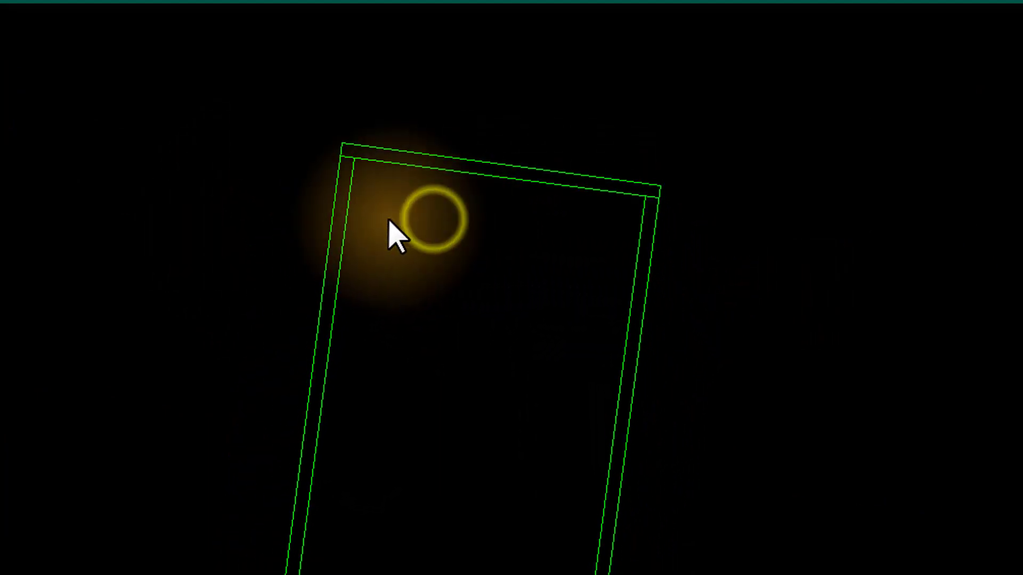
Step: Trim both ends of the western recess's upper parallel line onto its west and east parallel lines
click(343, 219)
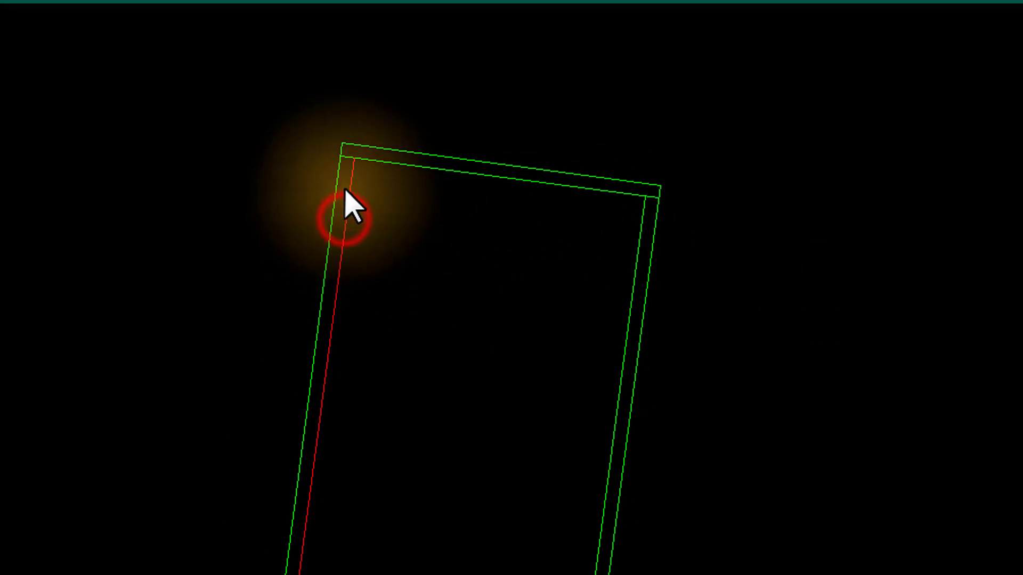
click(345, 156)
right_click(375, 193)
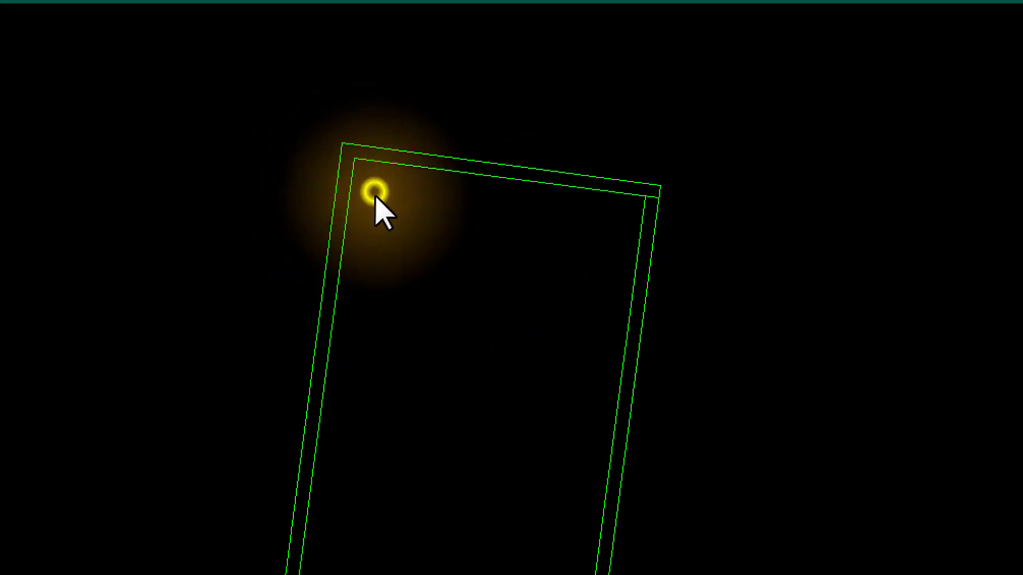
click(637, 251)
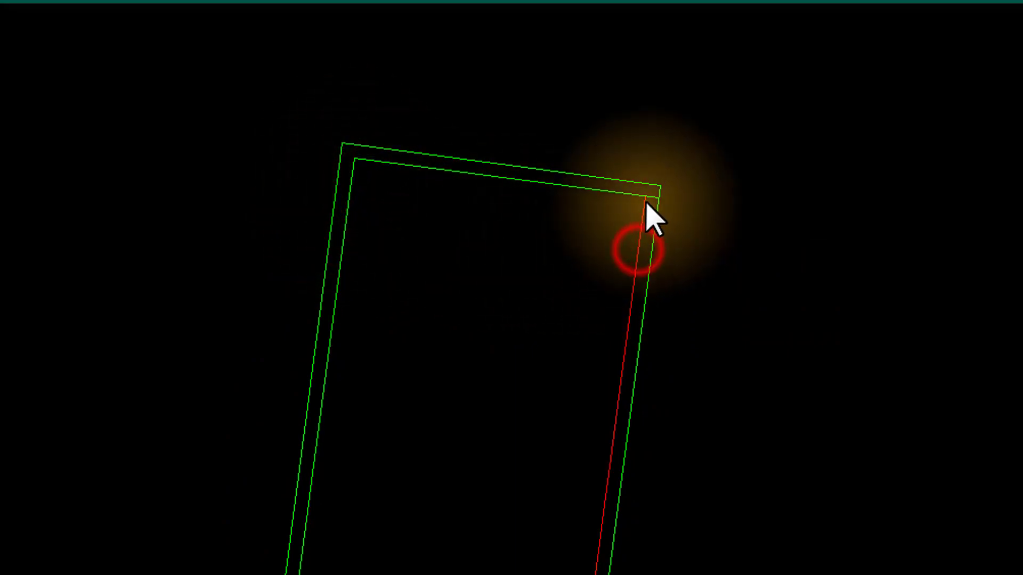
click(654, 199)
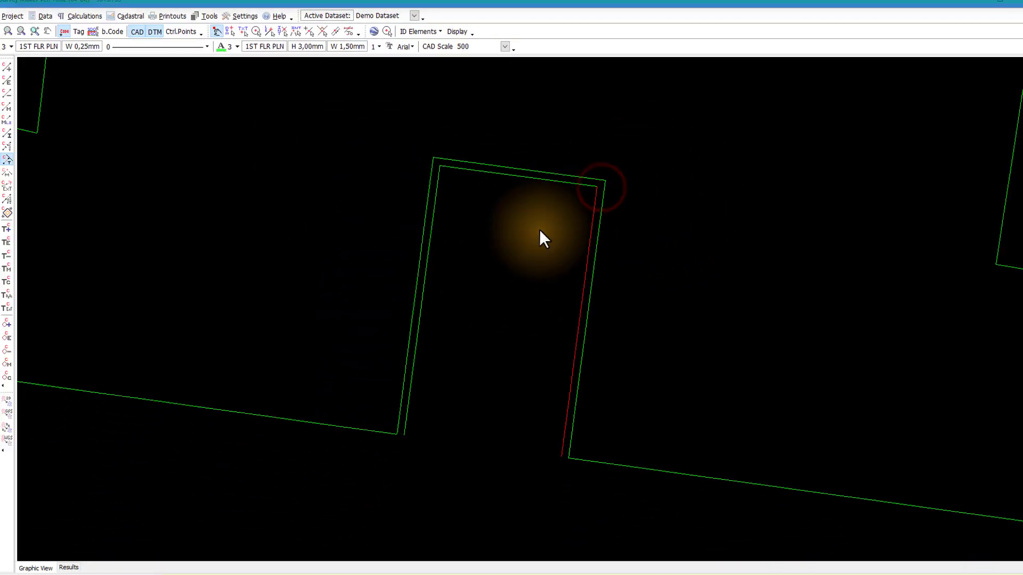
right_click(542, 264)
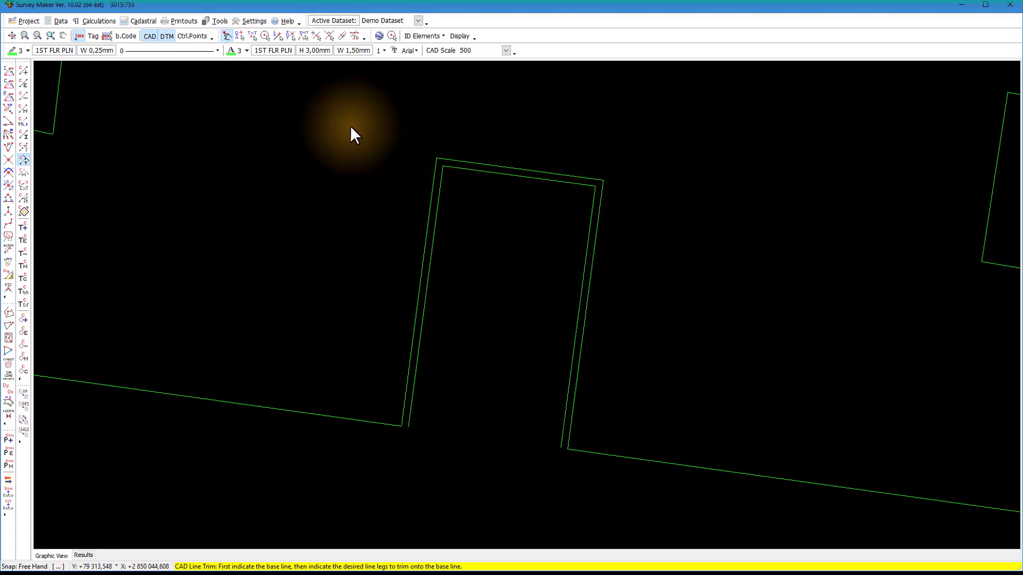
Step: Move the outline's end points at the western recess's mouth onto the lower ends of the parallel lines, using Line End snapping
click(277, 35)
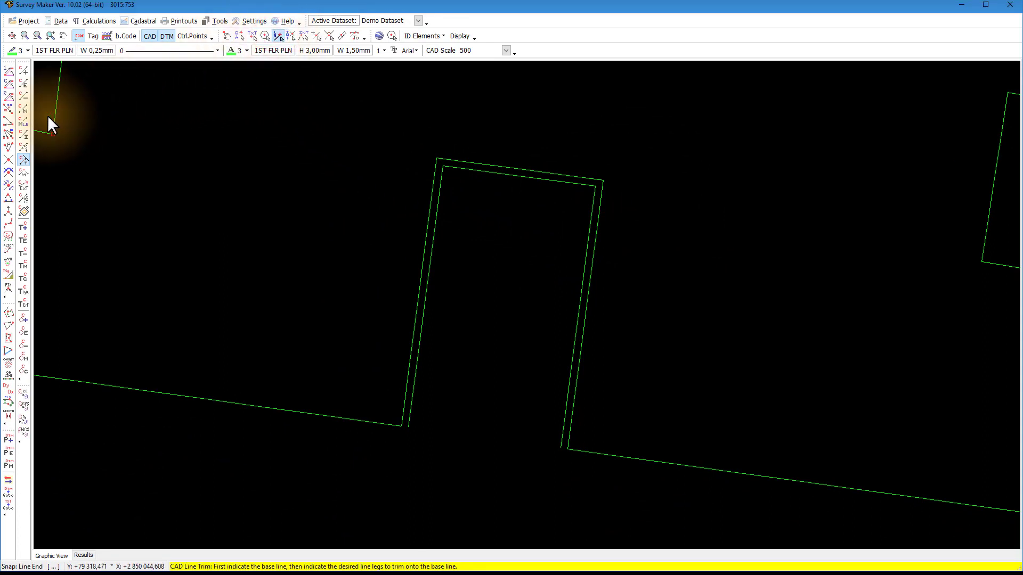
click(21, 122)
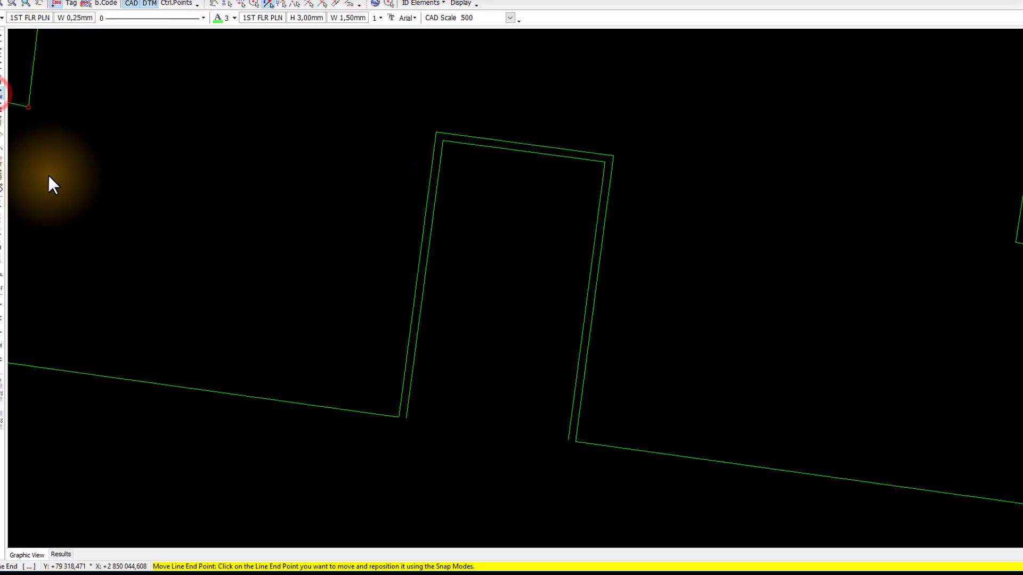
click(341, 258)
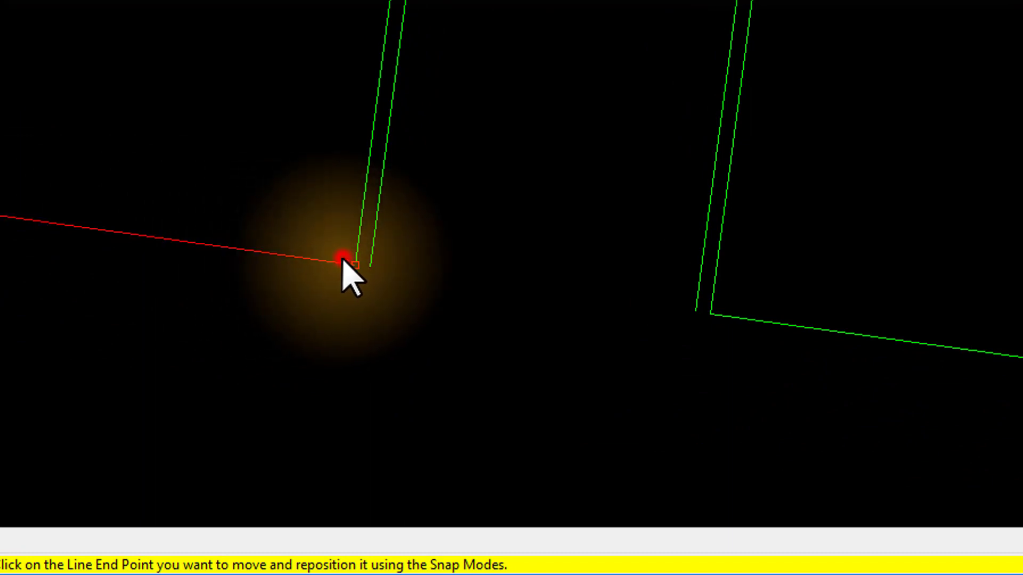
click(370, 265)
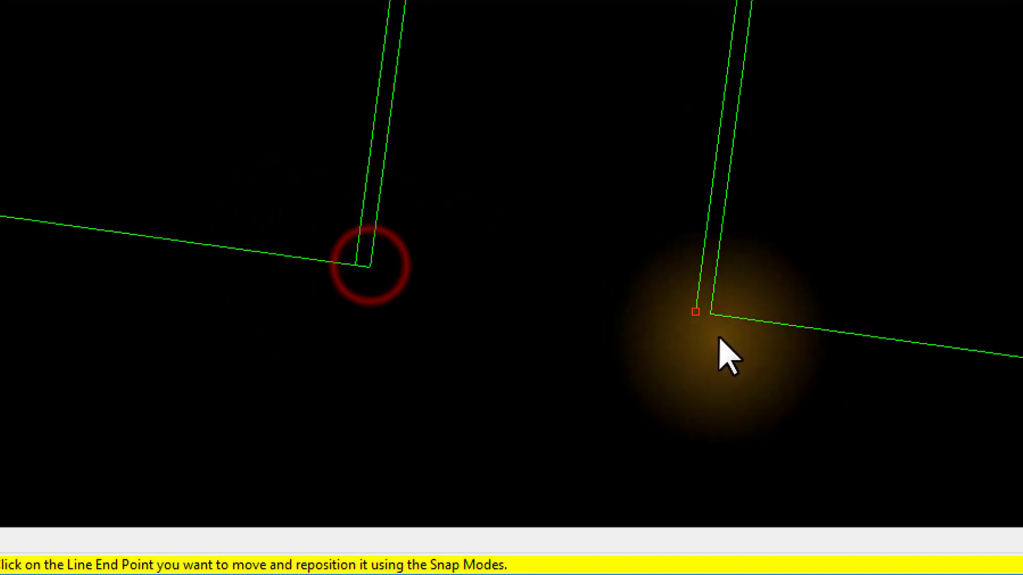
click(713, 314)
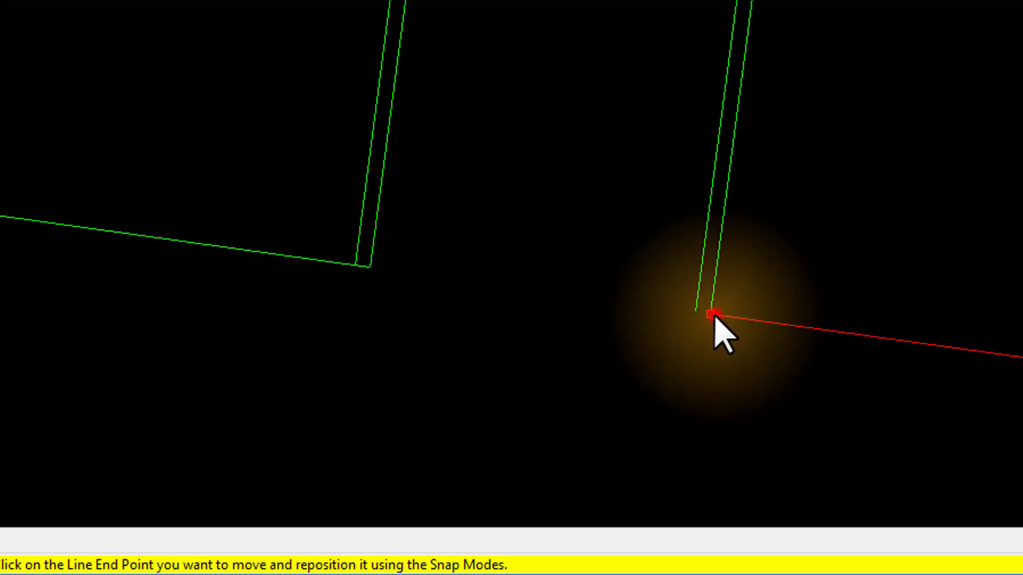
click(695, 311)
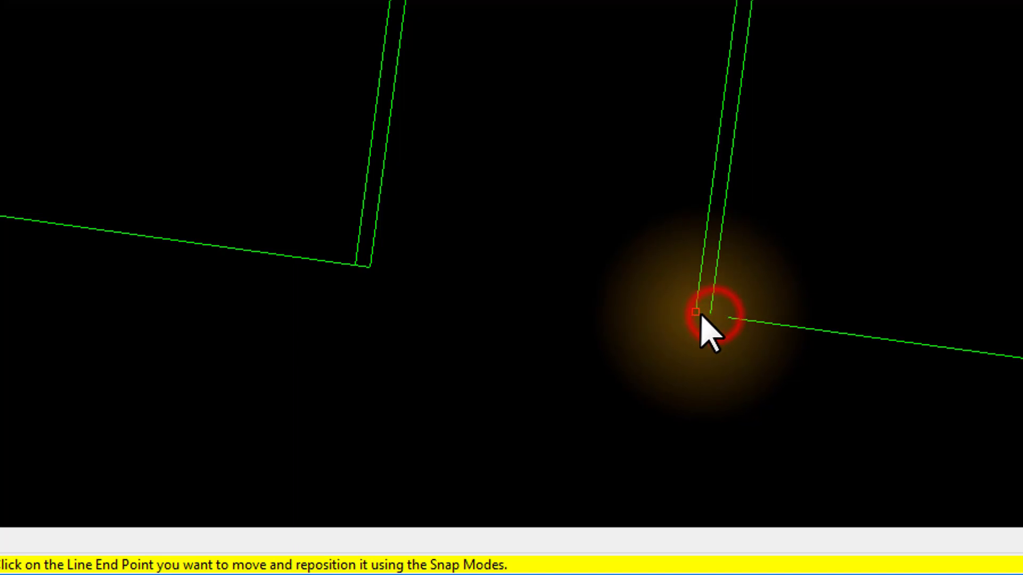
right_click(630, 269)
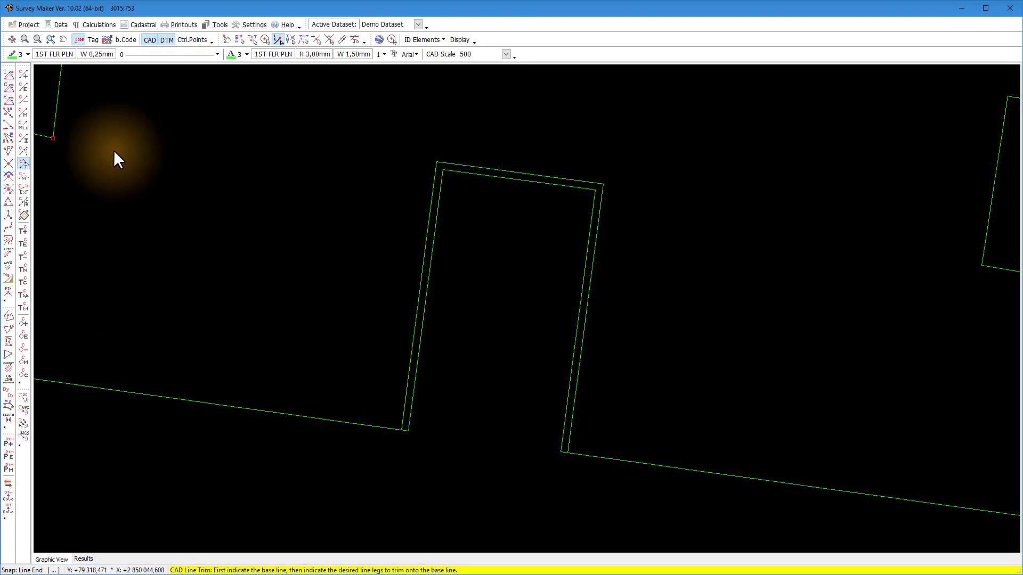
Step: Delete the three original edges of the western recess, keeping the inner parallel lines
click(34, 75)
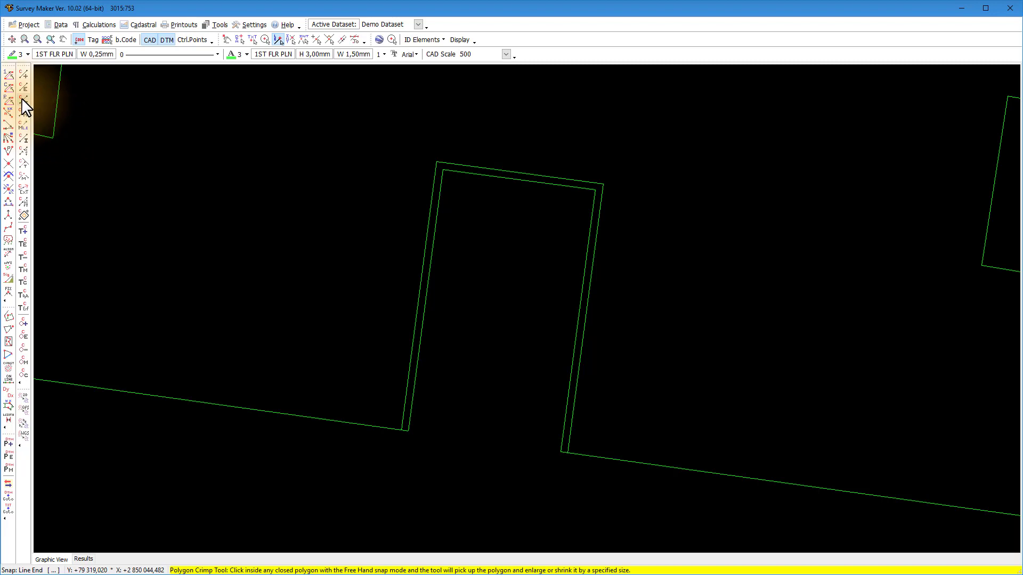
click(22, 100)
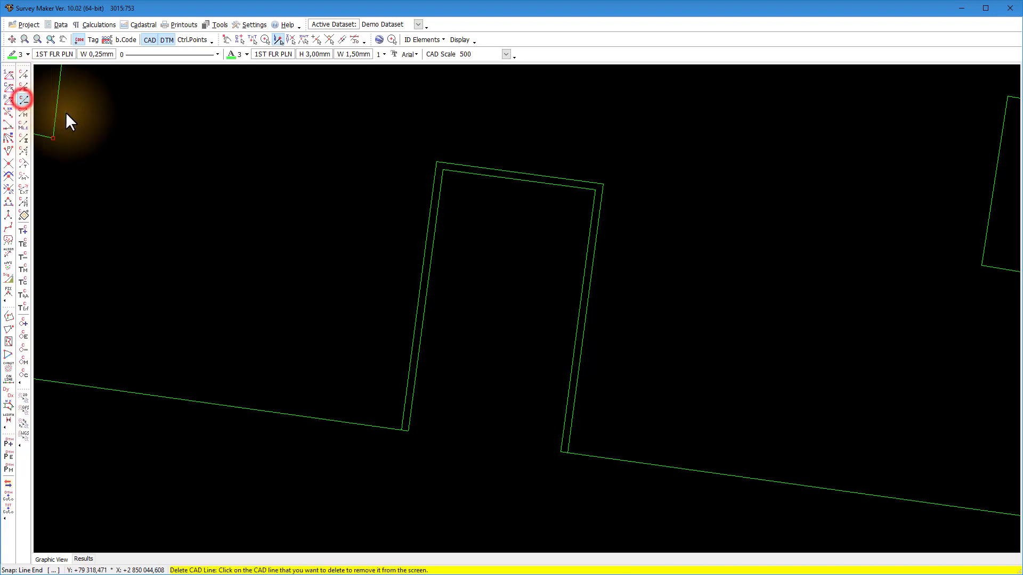
click(426, 209)
click(495, 169)
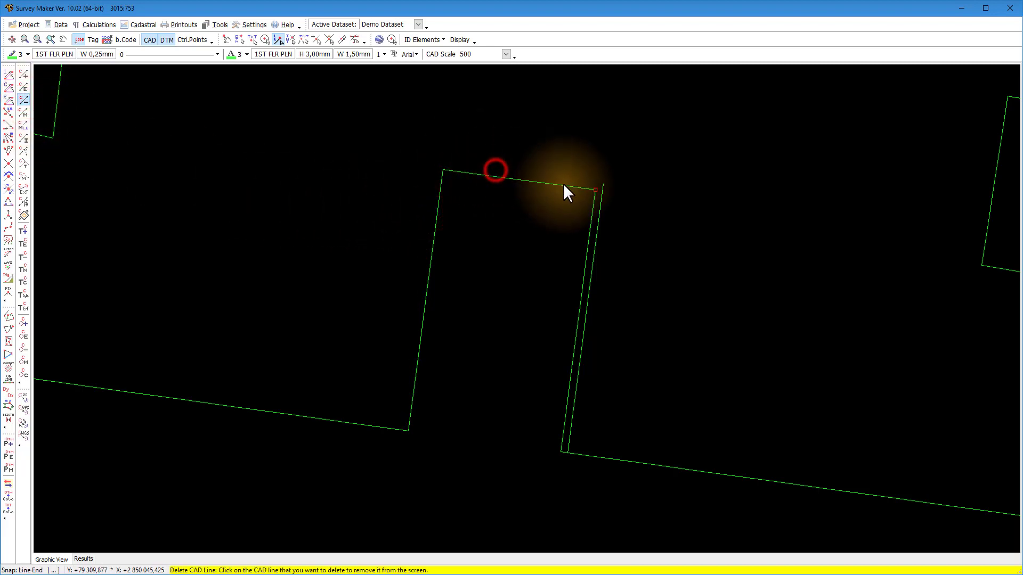
click(602, 194)
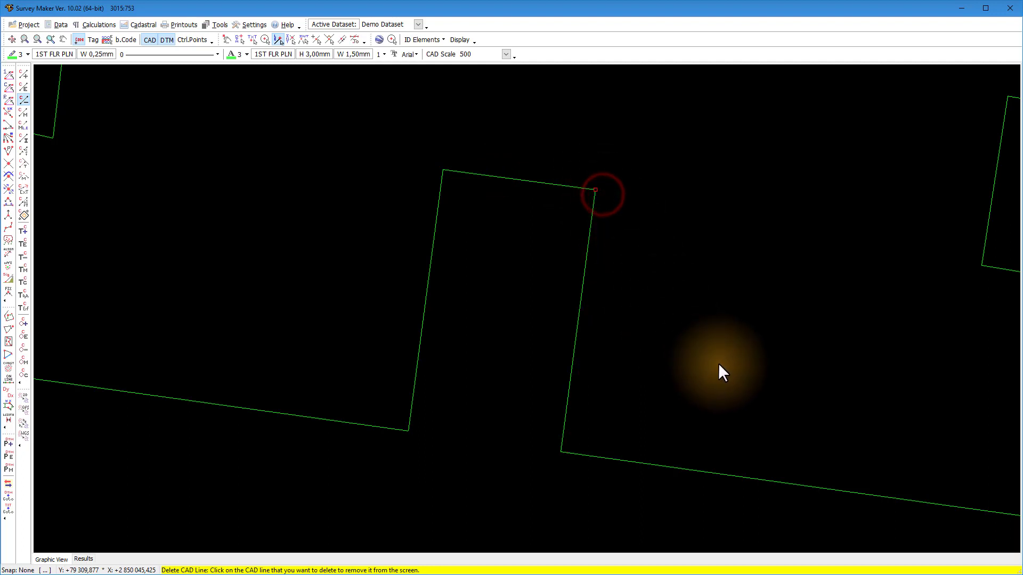
Step: Join the parallel lines at both upper corners of the eastern recess with CAD Line Meet
middle_drag(967, 394, 237, 299)
middle_drag(767, 365, 461, 319)
click(179, 223)
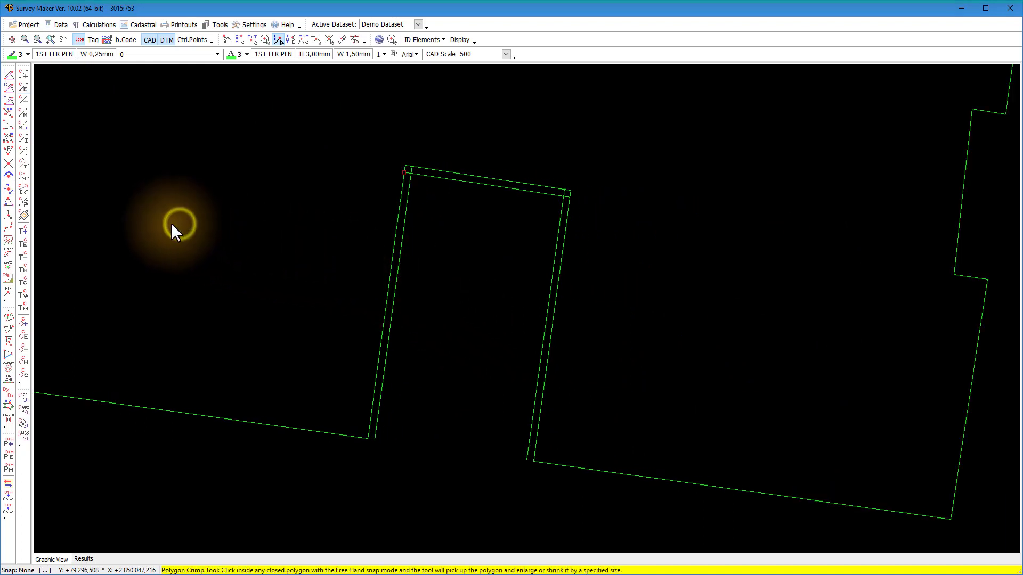
click(23, 174)
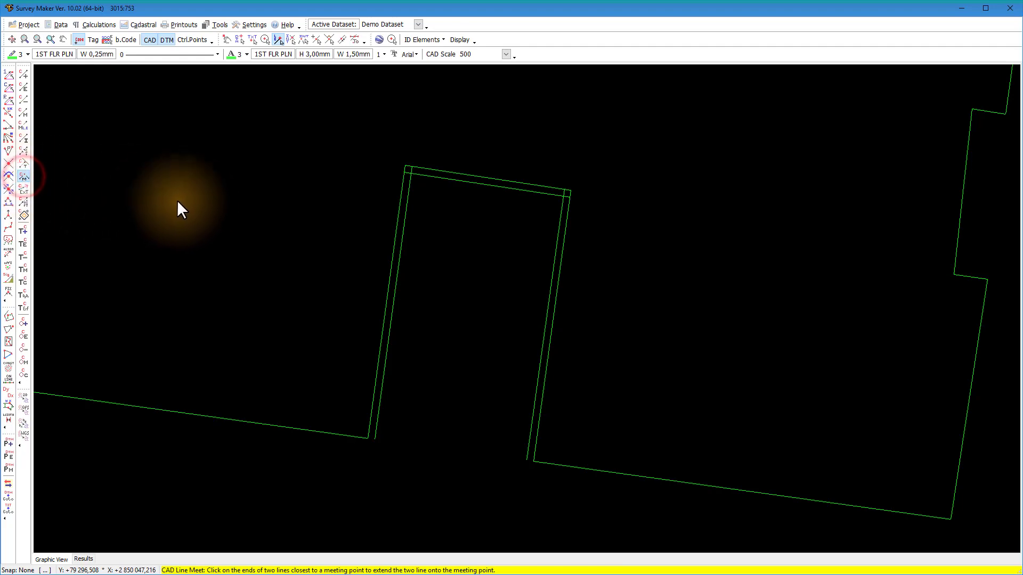
click(400, 292)
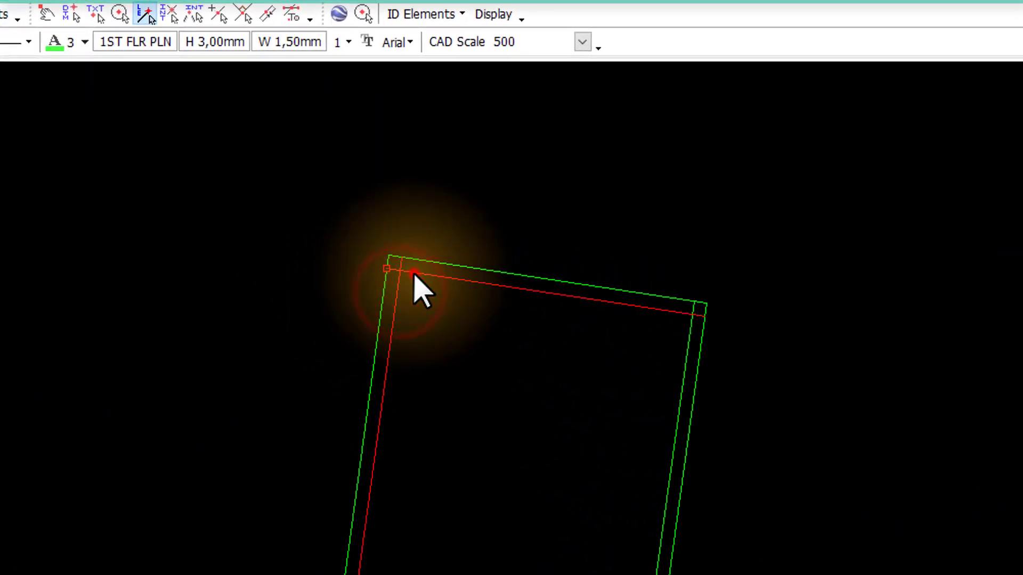
click(413, 274)
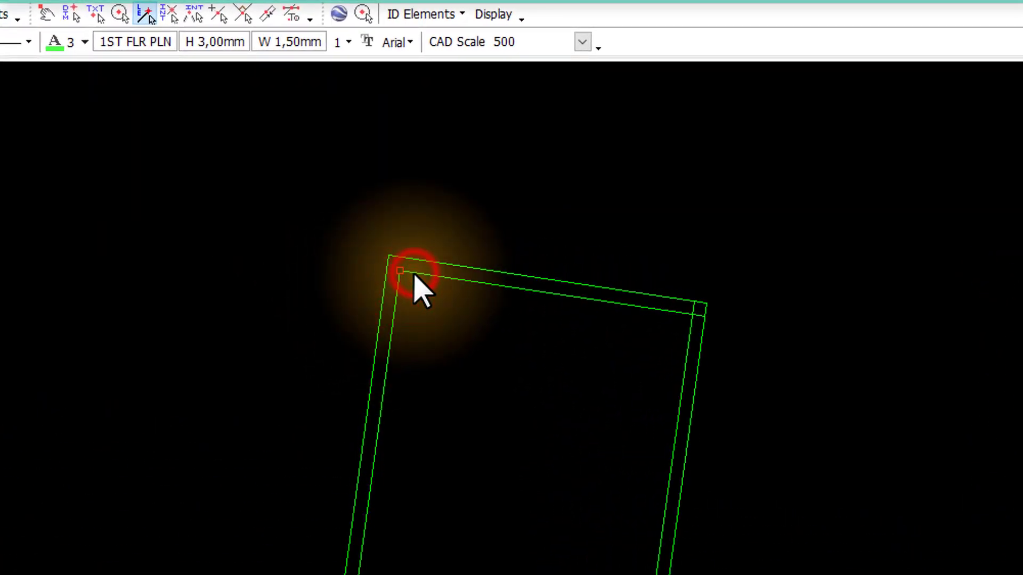
click(684, 356)
click(675, 313)
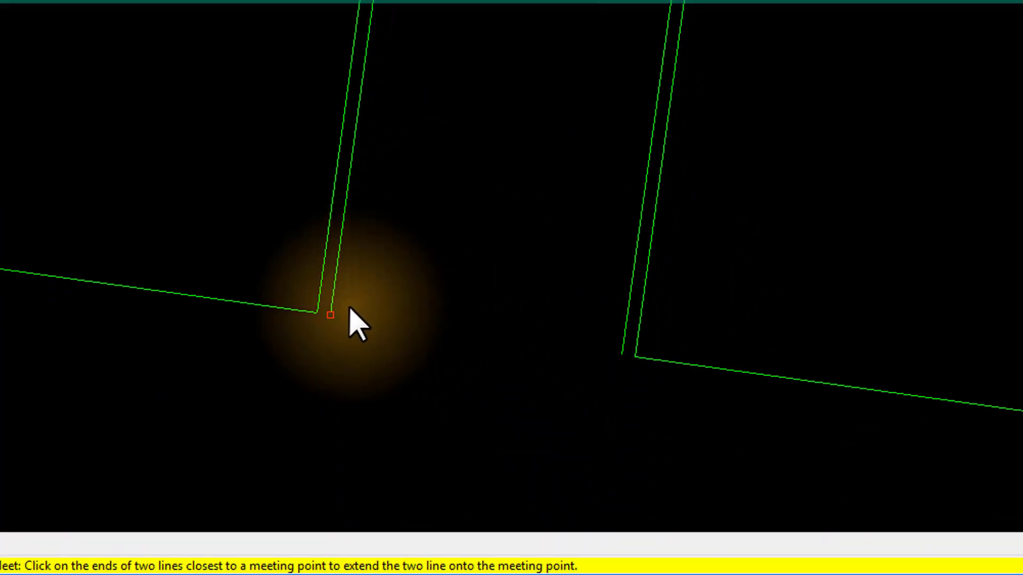
Step: Join the eastern recess's inner parallel lines to the adjoining outline walls at both lower corners with CAD Line Meet
click(334, 304)
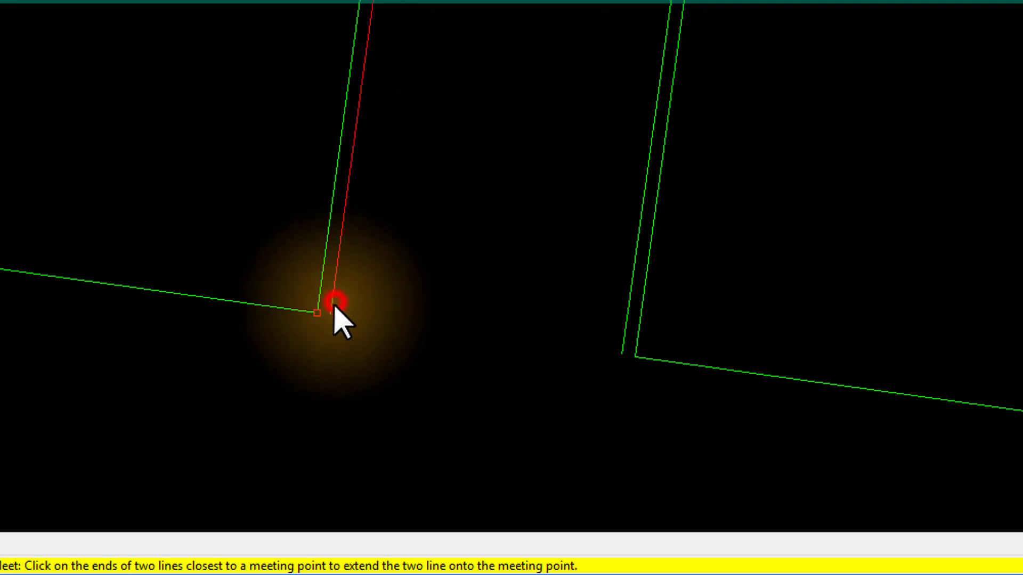
click(306, 310)
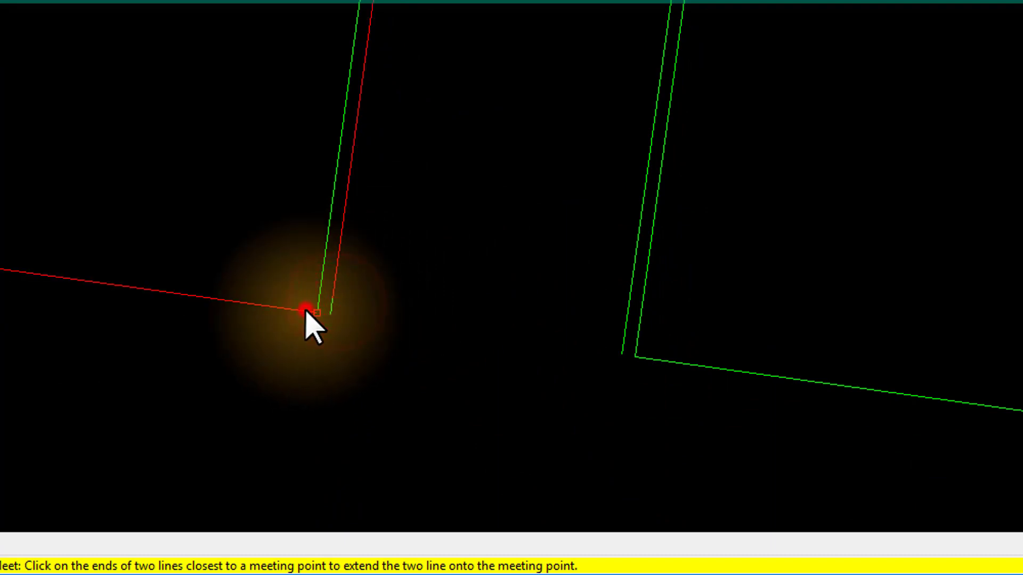
click(621, 351)
click(650, 359)
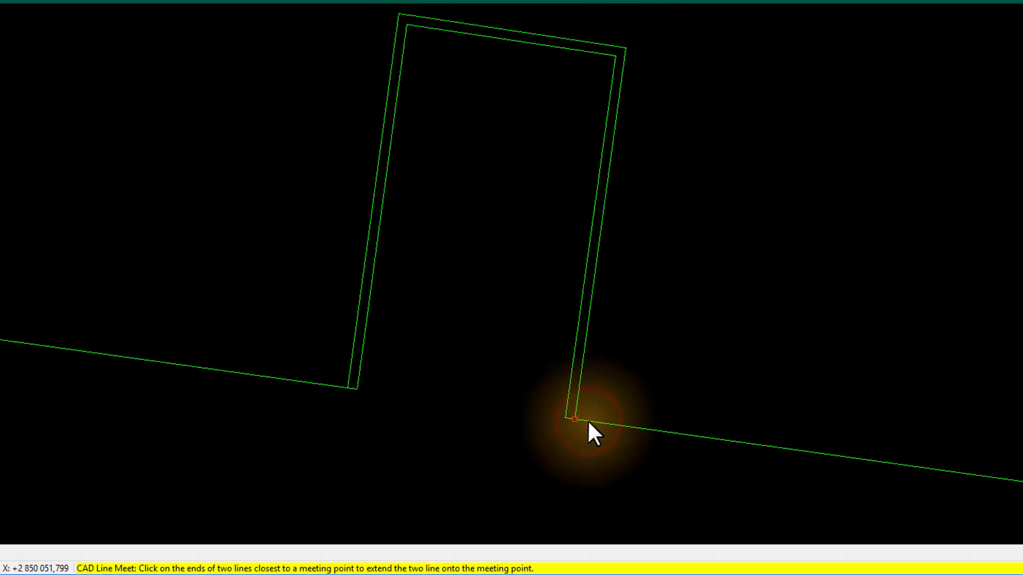
click(208, 186)
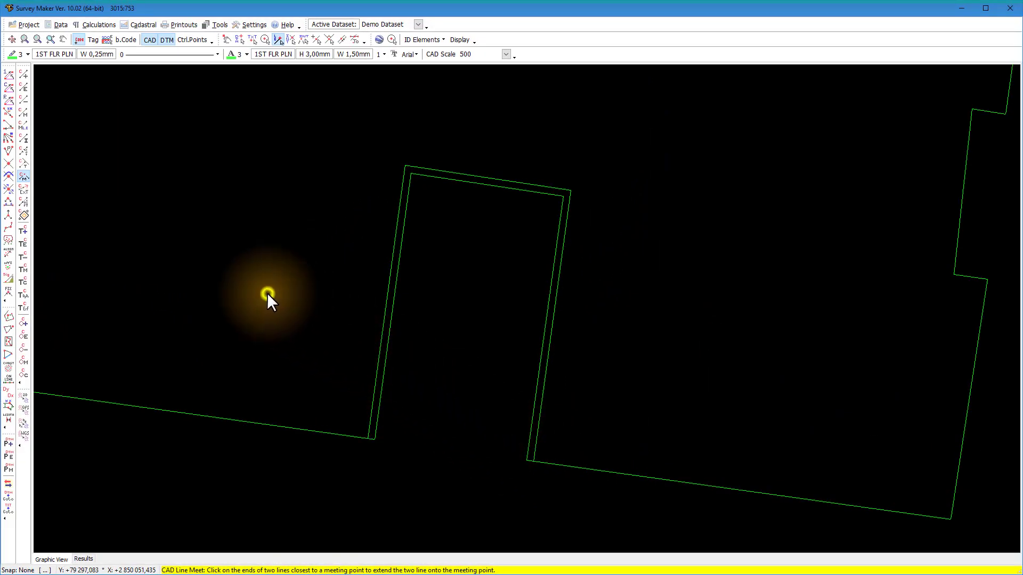
Step: Delete the three original outer edges of the eastern recess, keeping the inner parallel lines
click(22, 98)
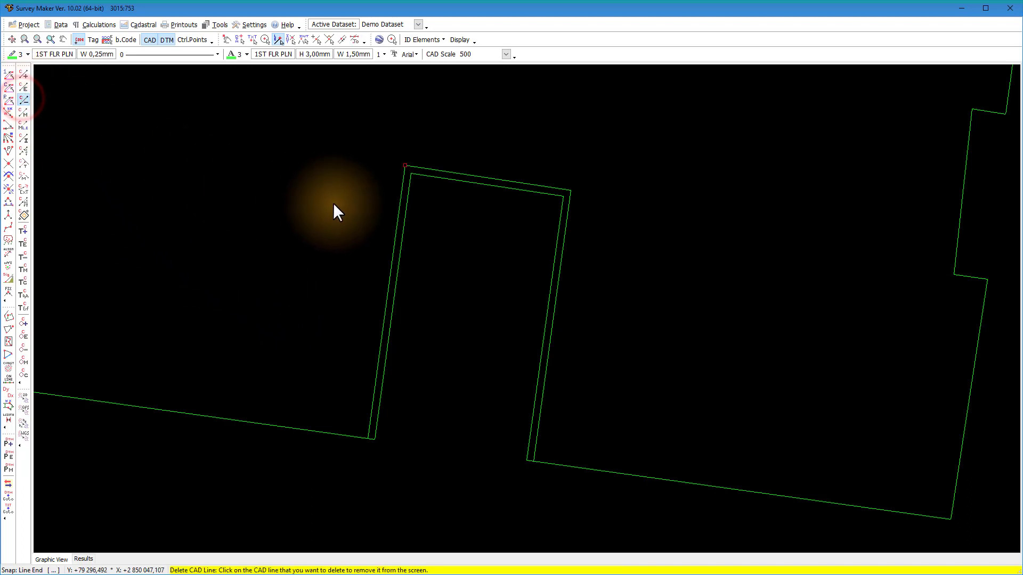
click(432, 167)
click(570, 204)
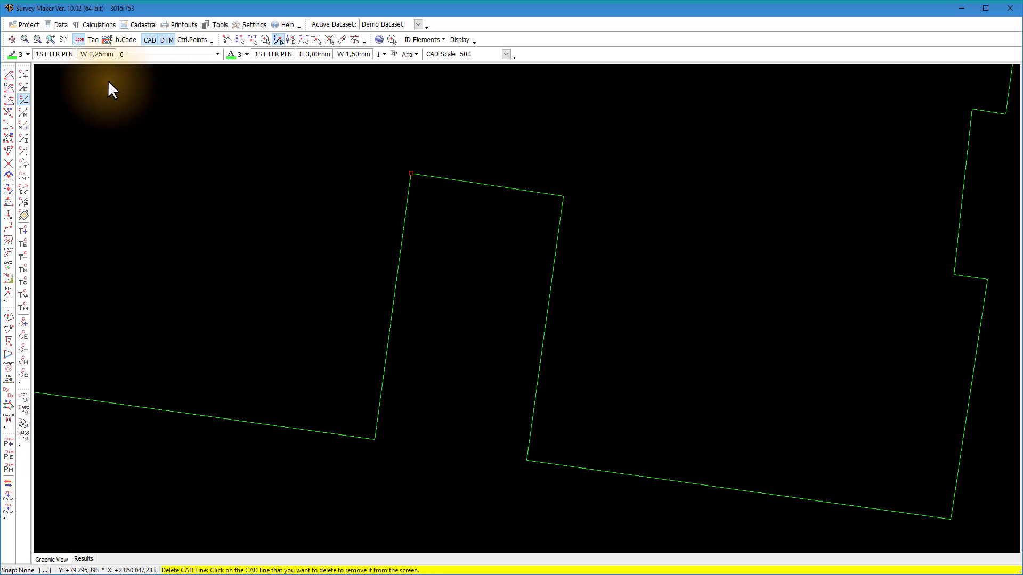
Step: Start Calculate Point(s) on Line and set the long north wall's west and east ends as control points, using Line End snapping
click(9, 39)
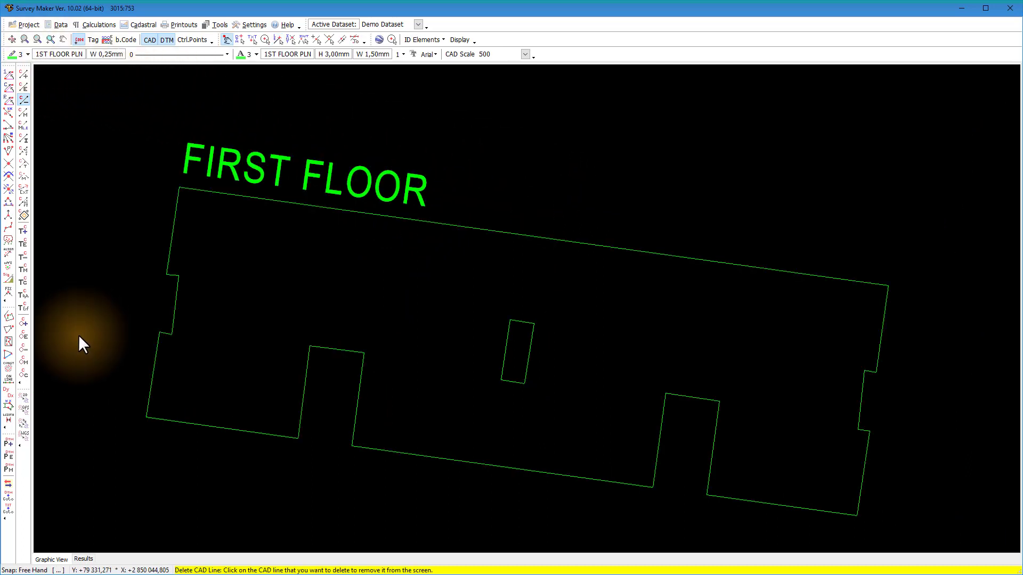
click(6, 380)
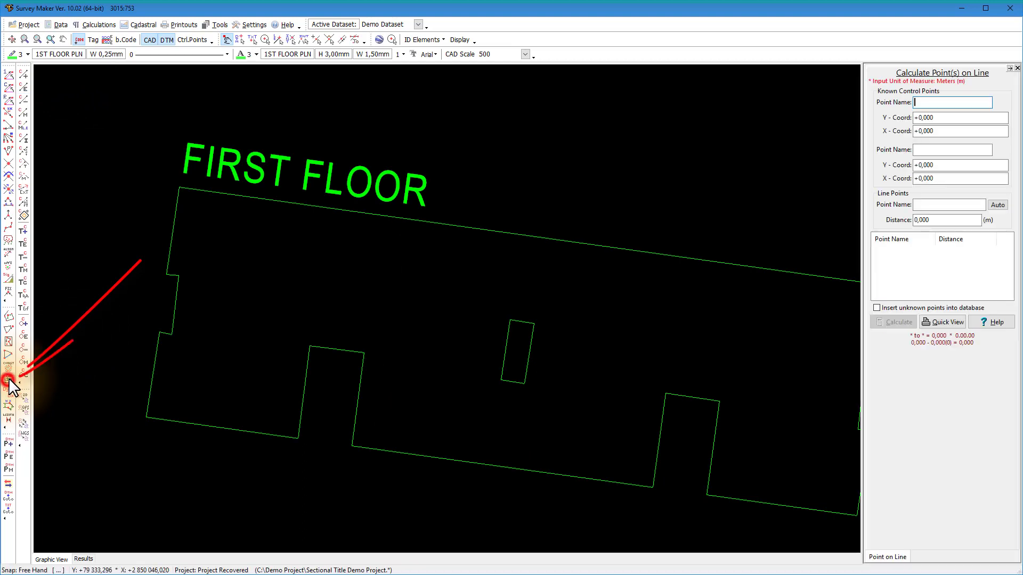
middle_drag(430, 265, 352, 243)
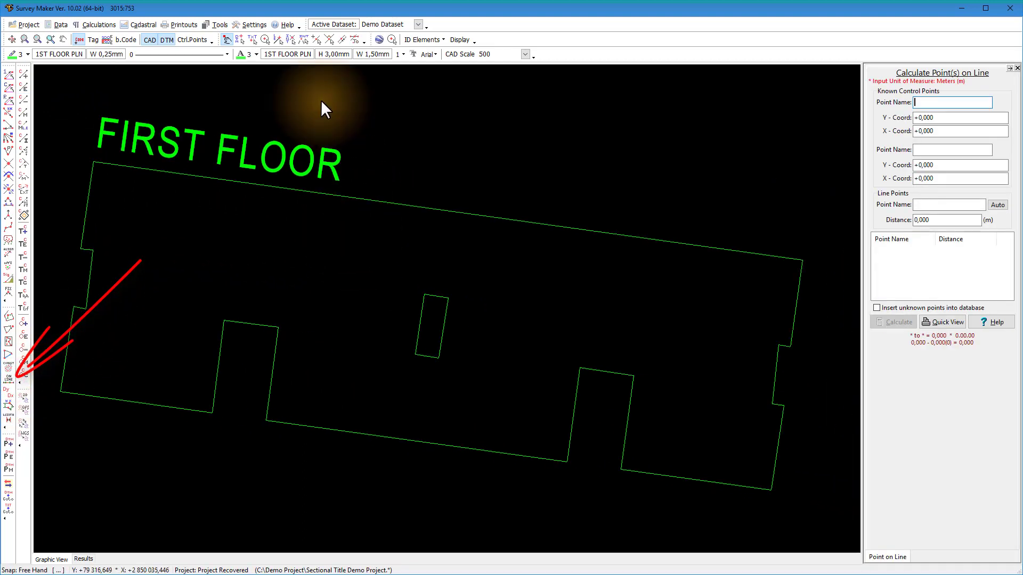
click(277, 39)
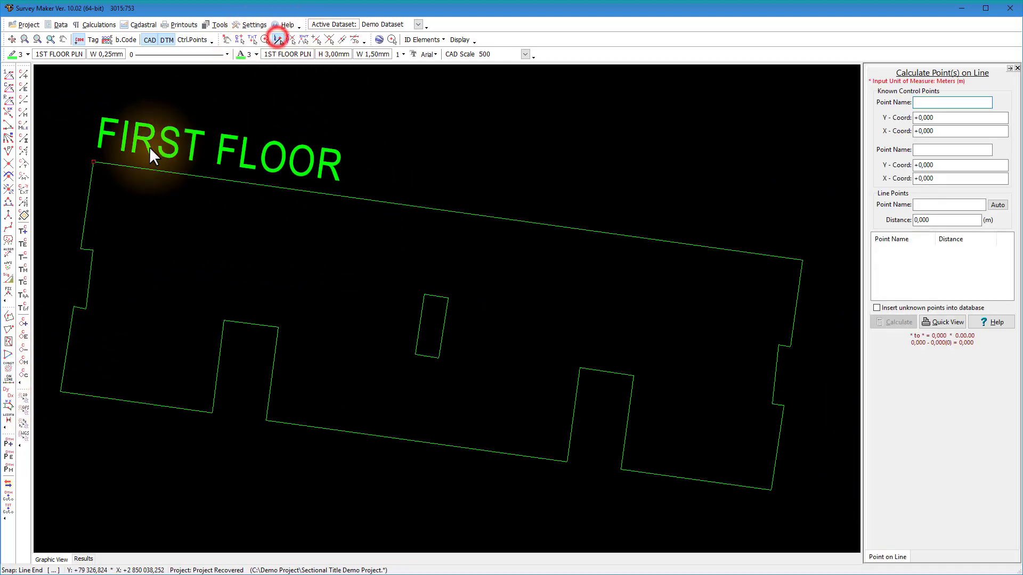
click(92, 161)
click(798, 259)
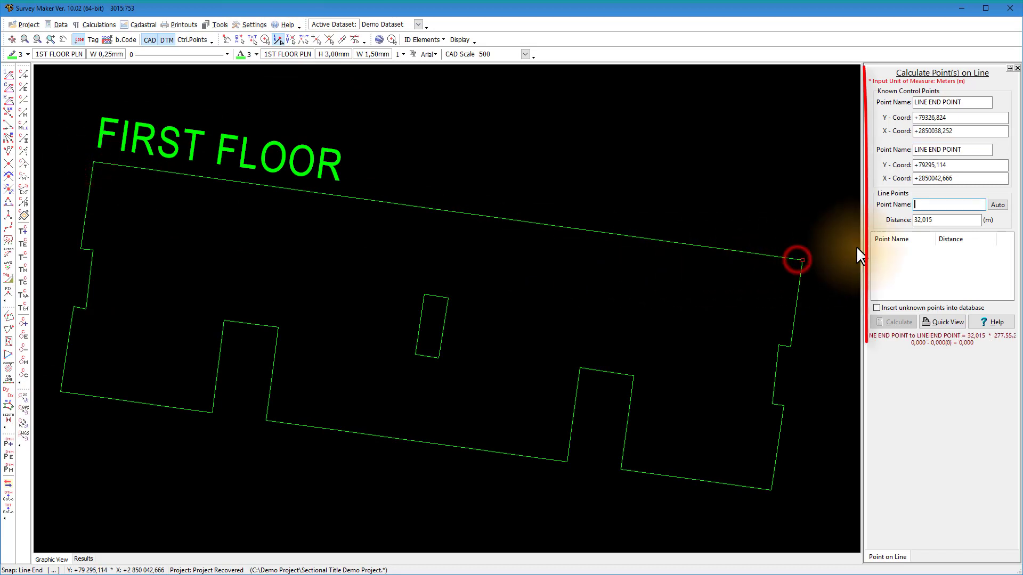
Step: Calculate points F1, F2 and F3 along the north wall at 8 m intervals, without adjusting for the misclosure
click(922, 204)
text(F1)
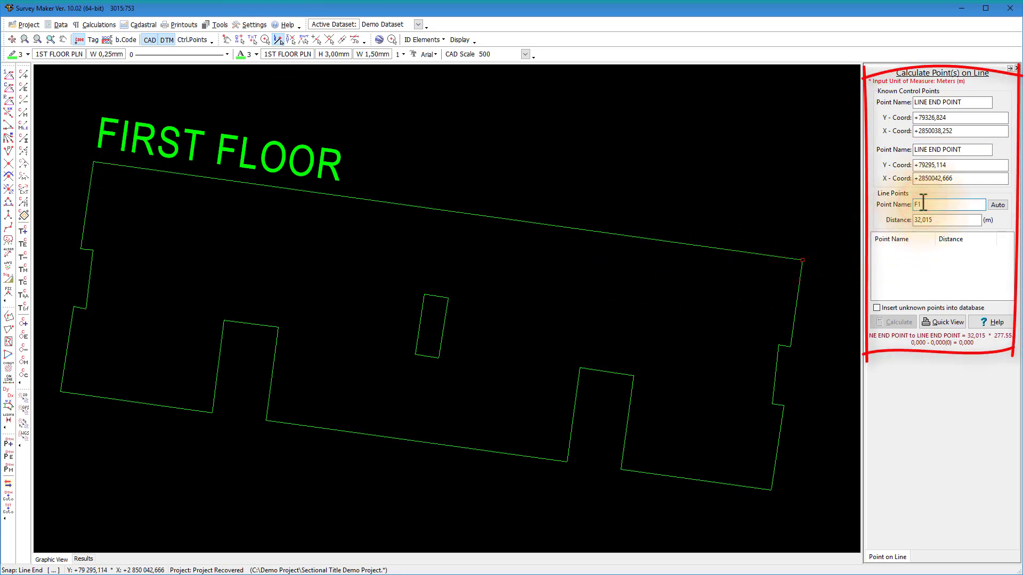
key(Tab)
text(8)
key(Return)
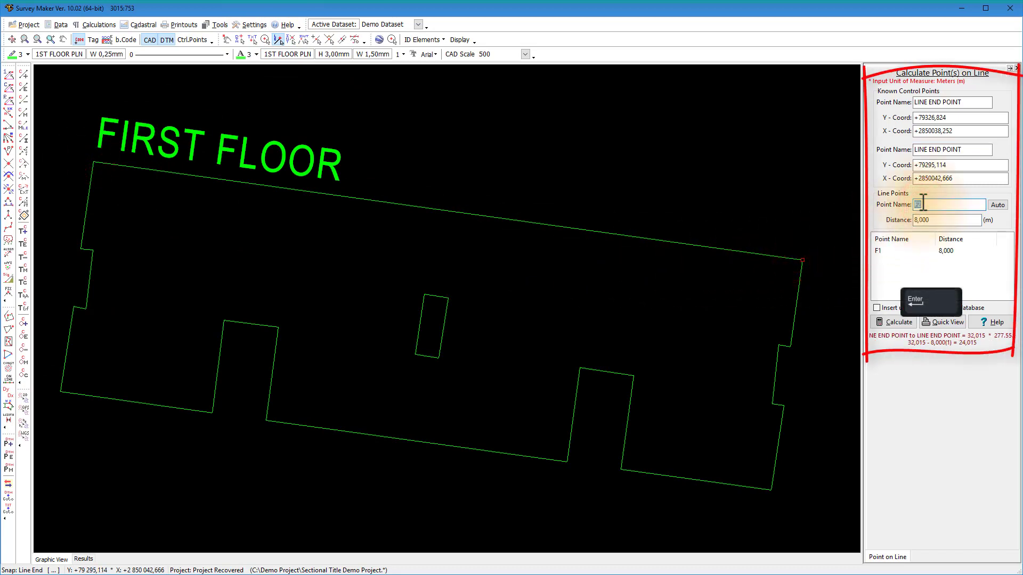
key(Return)
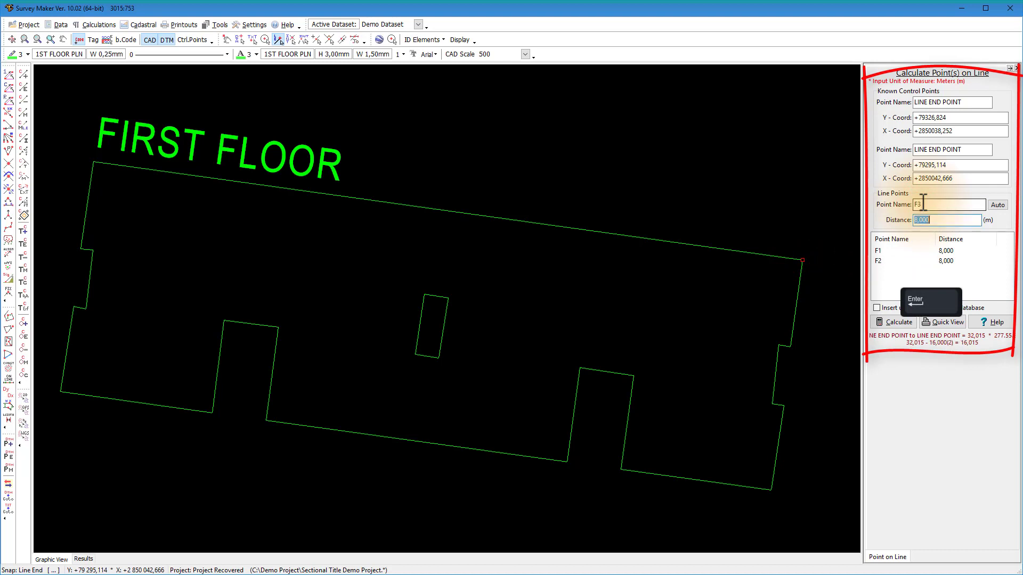
key(Return)
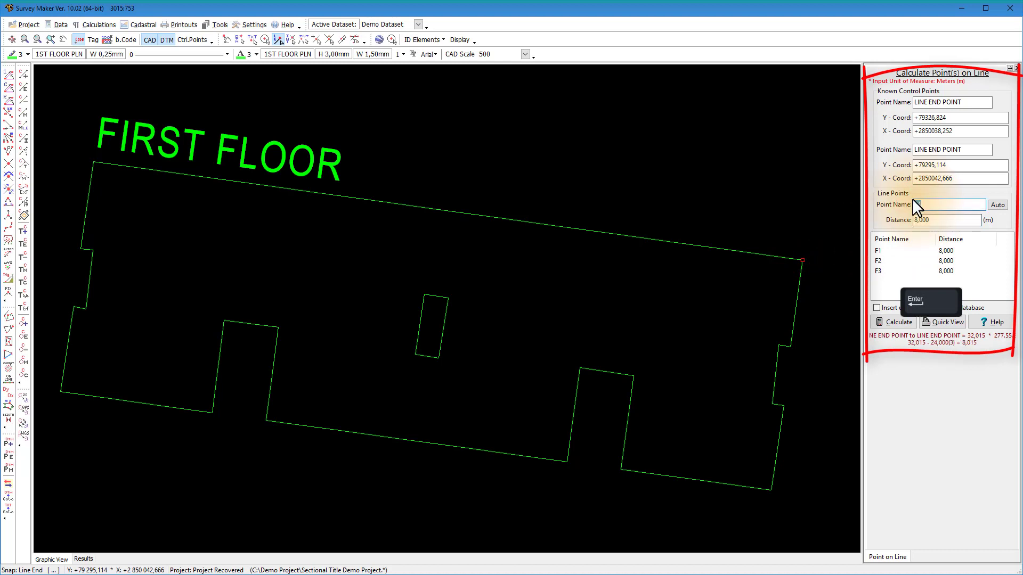
click(894, 321)
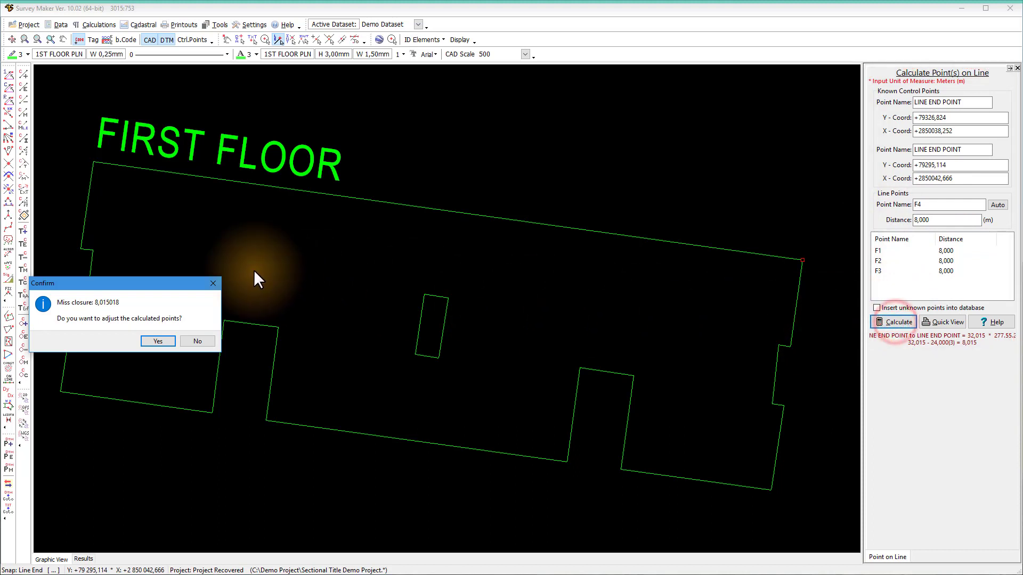
drag(167, 282, 798, 136)
click(829, 194)
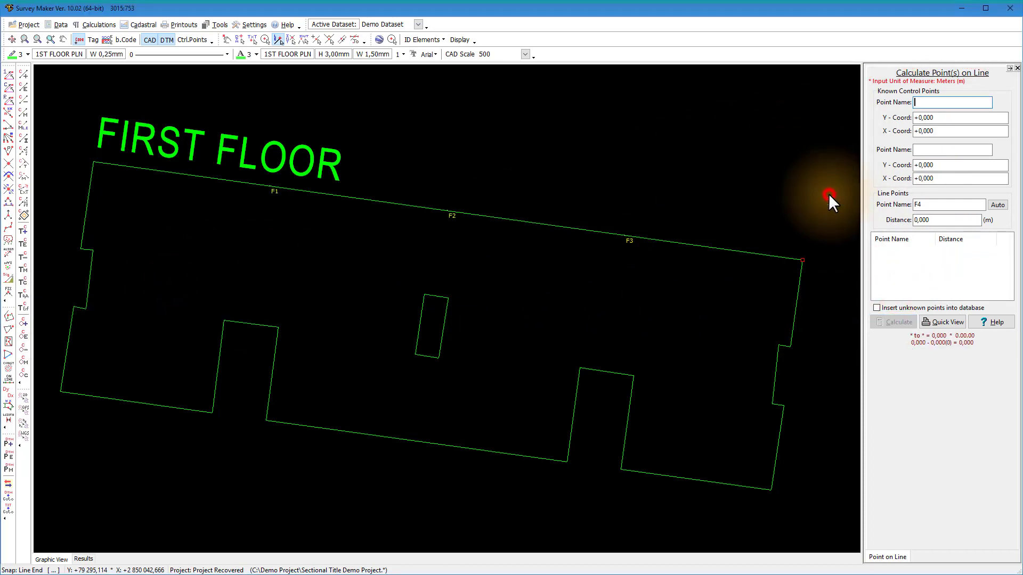
Step: Calculate point F4 on the western recess's upper edge, 1.22 m from its west corner, without adjusting for the misclosure
click(224, 320)
click(278, 326)
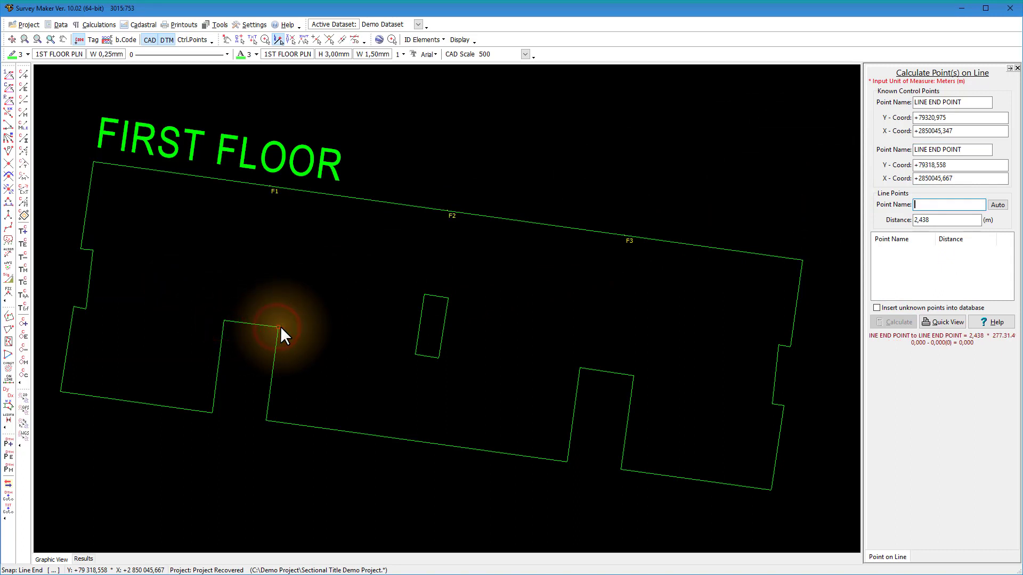
click(912, 204)
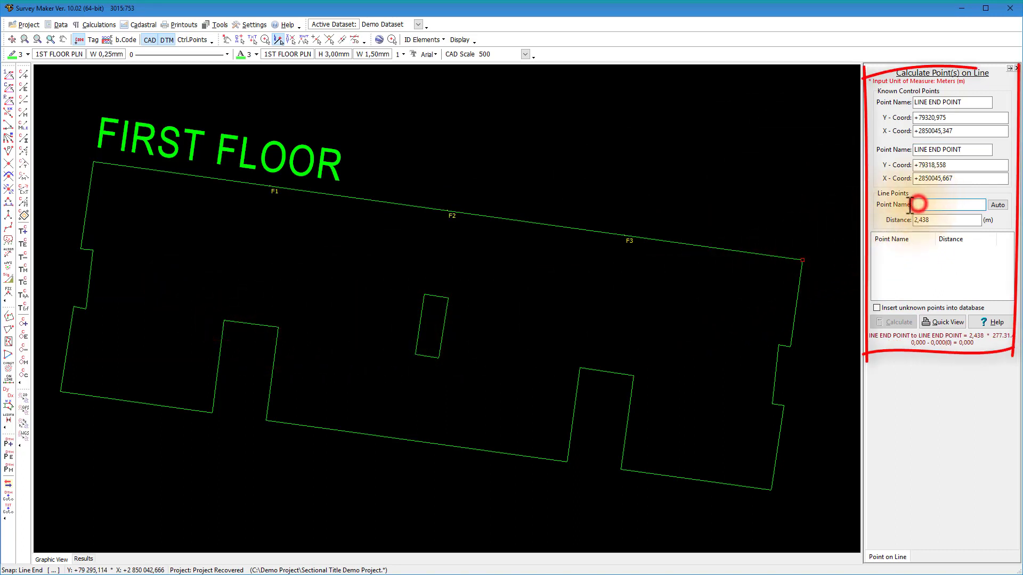
text(F4)
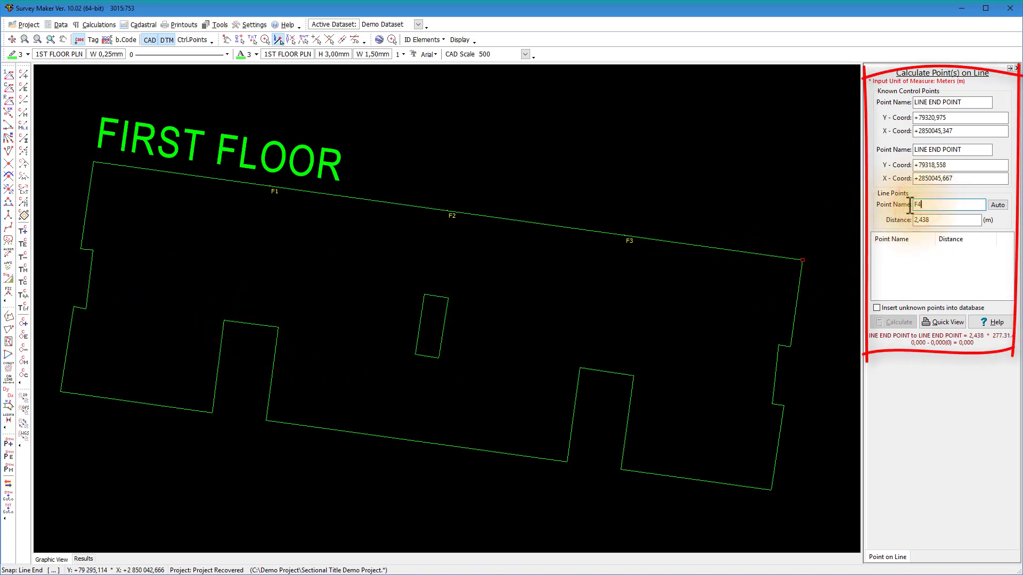
key(Return)
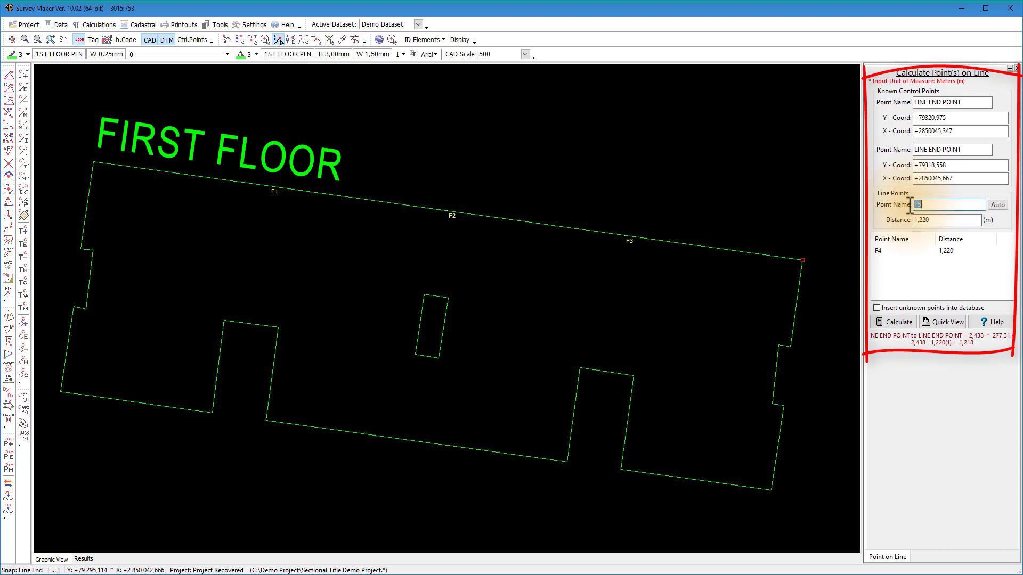
click(896, 319)
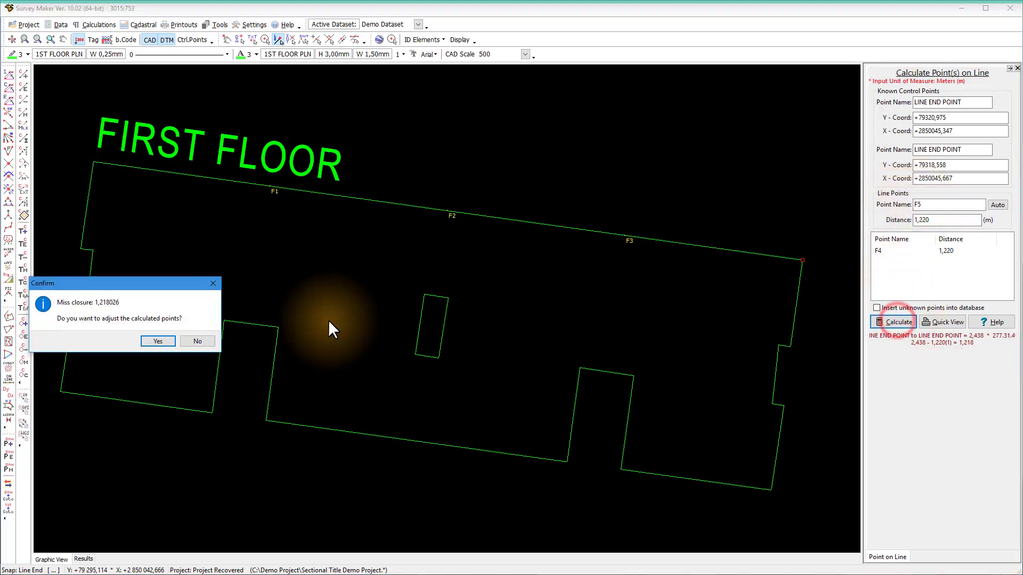
click(195, 342)
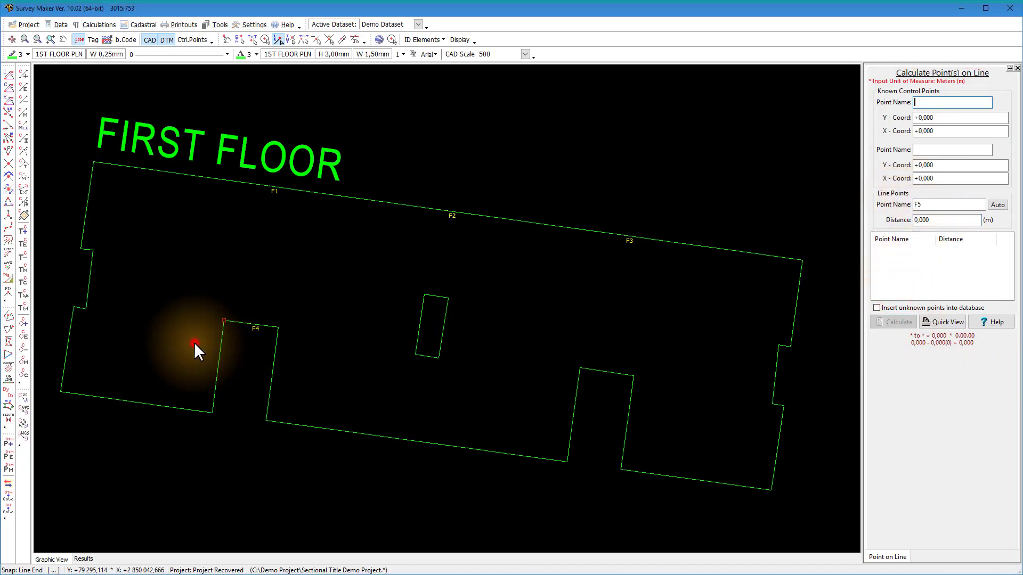
Step: Calculate point F5 on the eastern recess's upper edge, 1.22 m from its west corner, without adjusting for the misclosure
click(578, 367)
click(634, 376)
text(F)
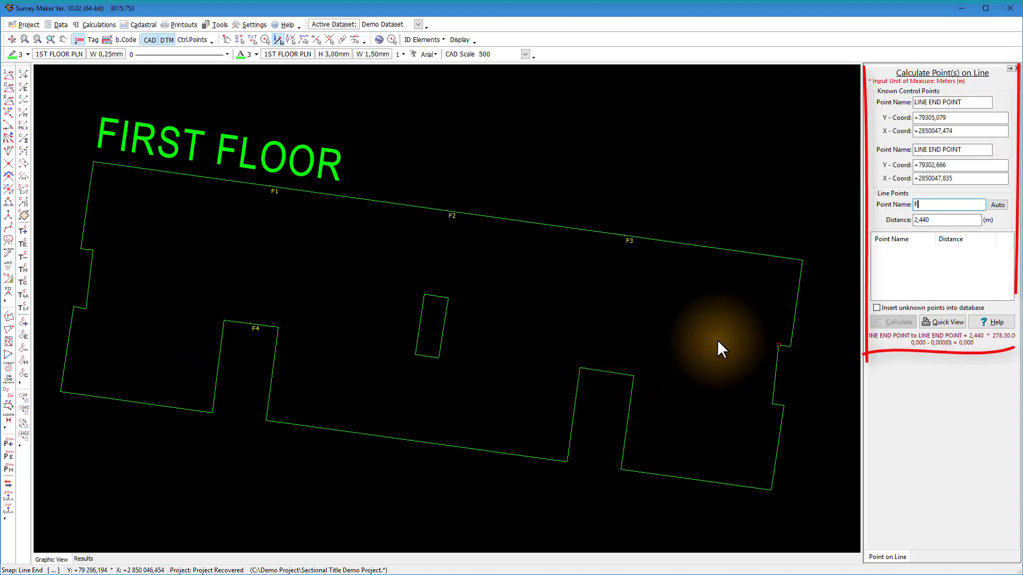
text(5)
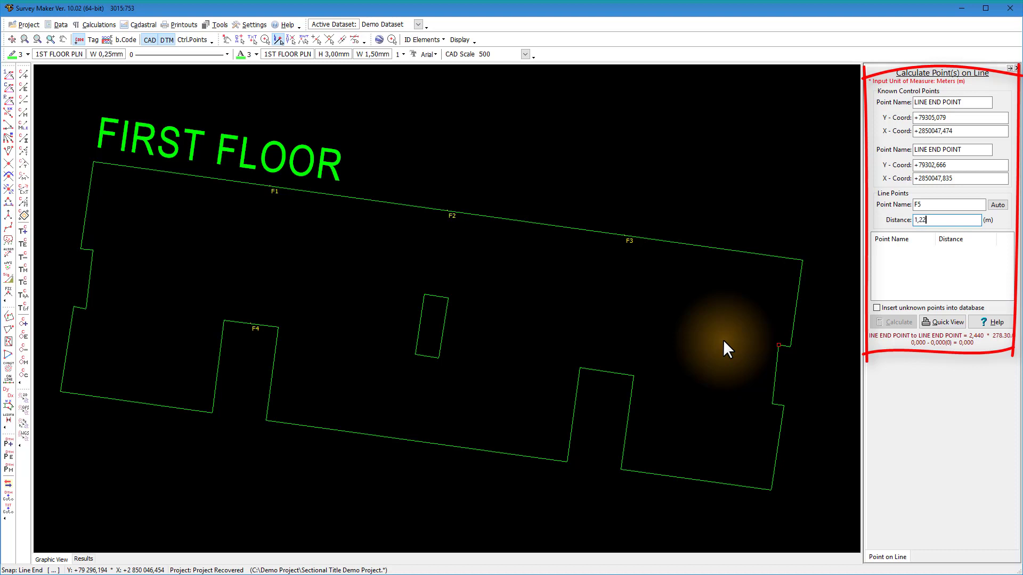
key(Return)
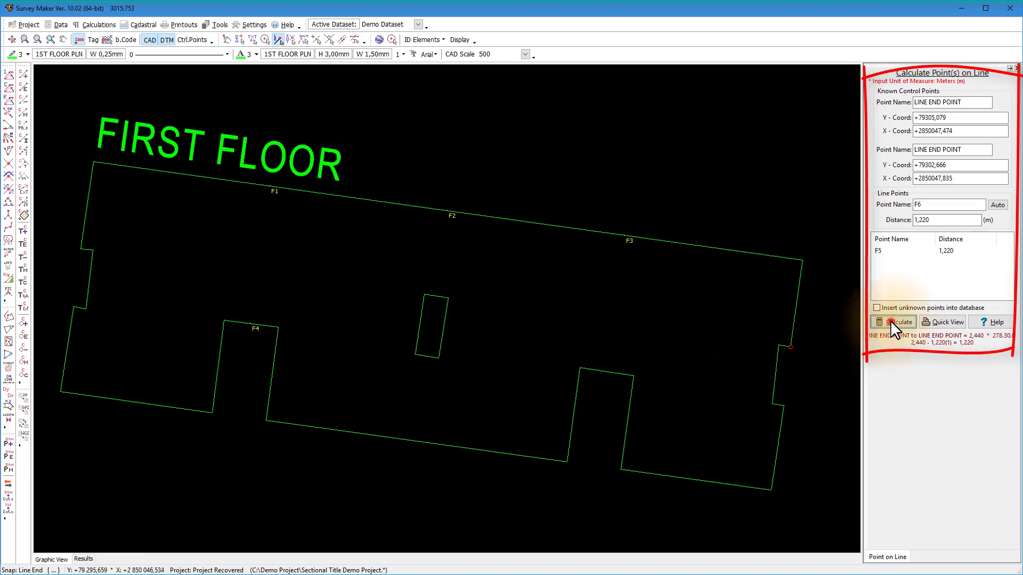
click(890, 322)
click(193, 341)
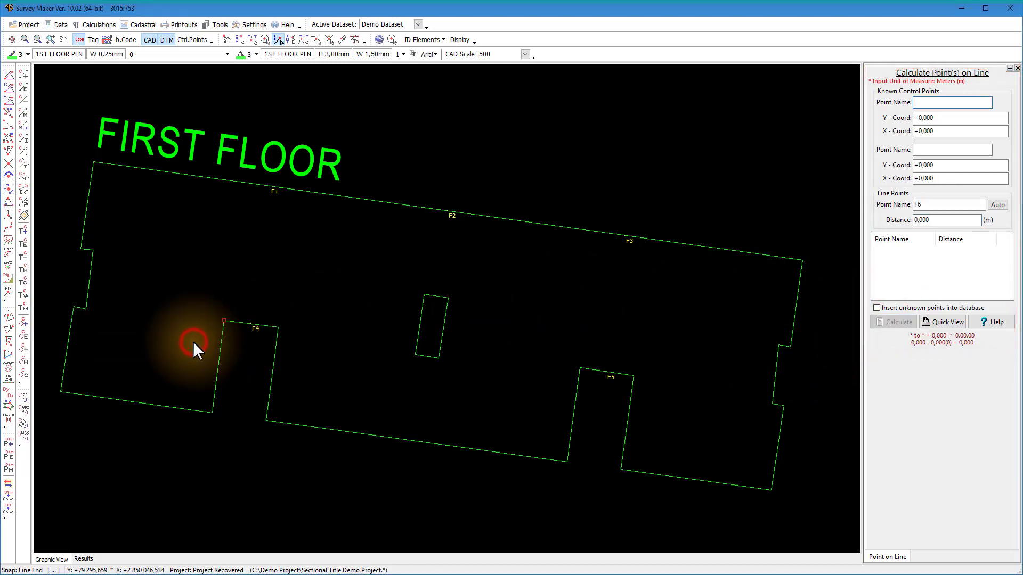
Step: Calculate point F6 on the central rectangle's upper edge, 0.5 m from its west corner, without adjusting for the misclosure
click(420, 292)
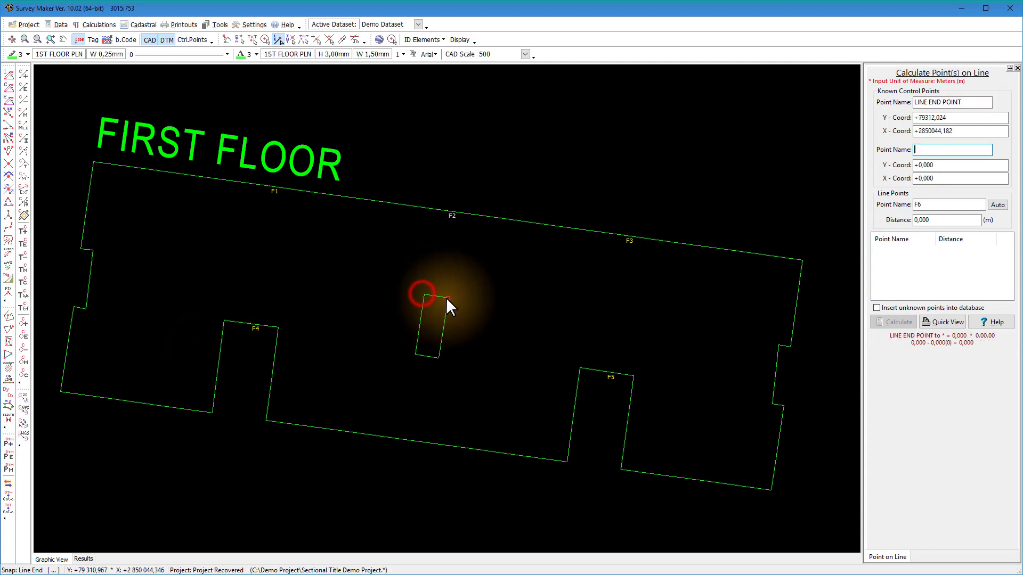
click(446, 297)
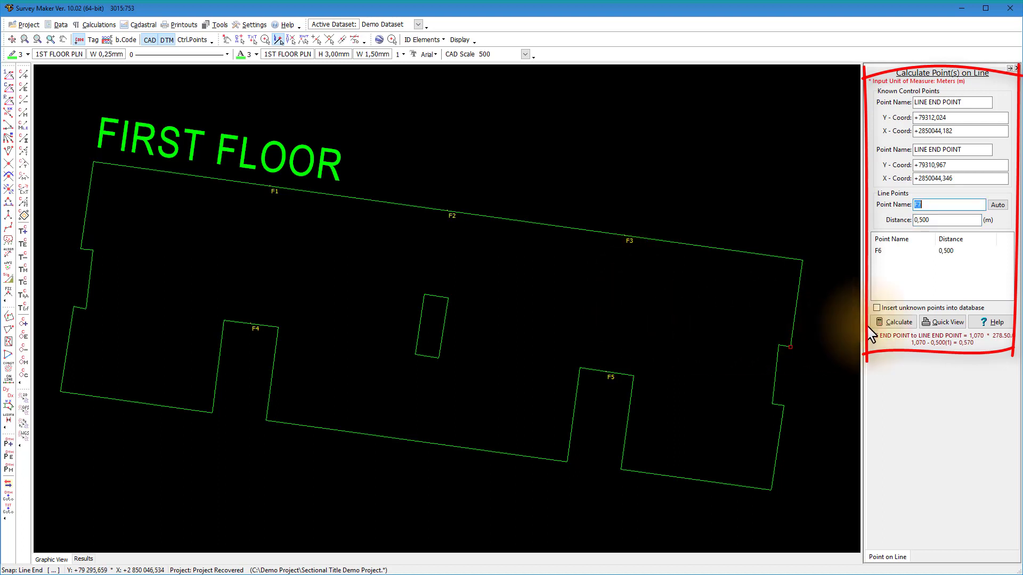
click(895, 322)
click(197, 341)
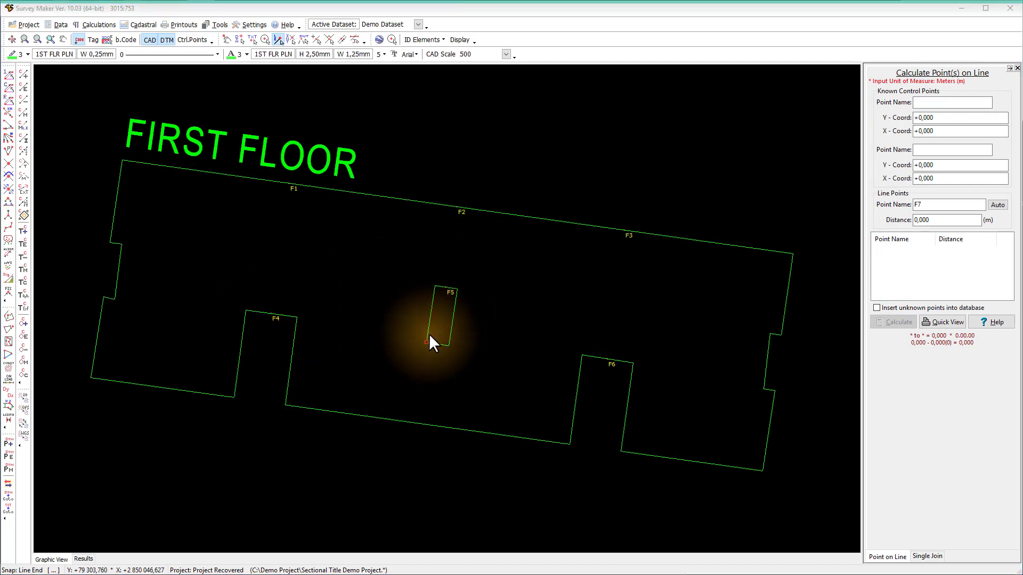
Step: Calculate point F7 on the central rectangle's lower edge, 0.53 m from its west corner, without adjusting for the misclosure
click(424, 340)
click(449, 345)
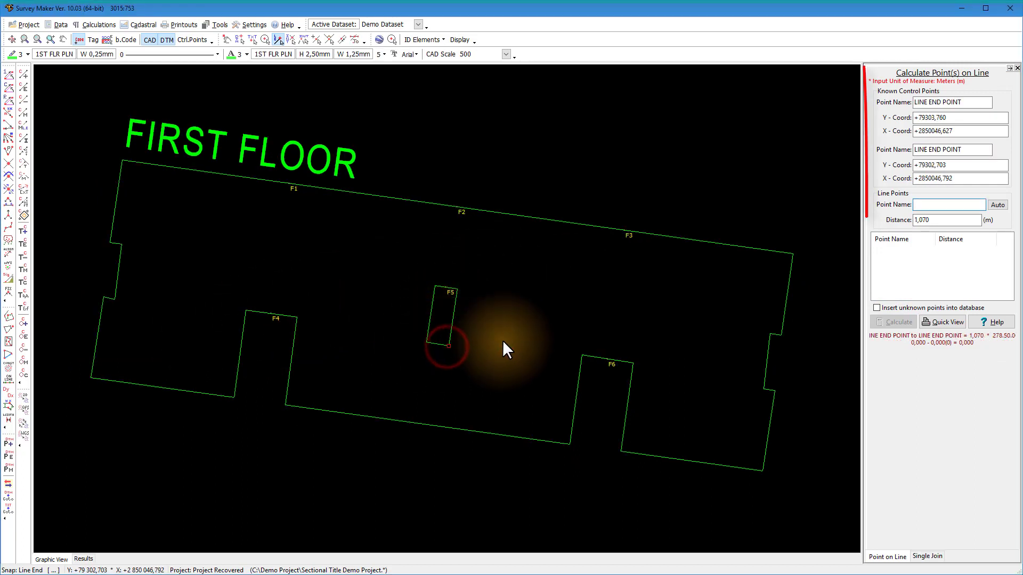
text(F7)
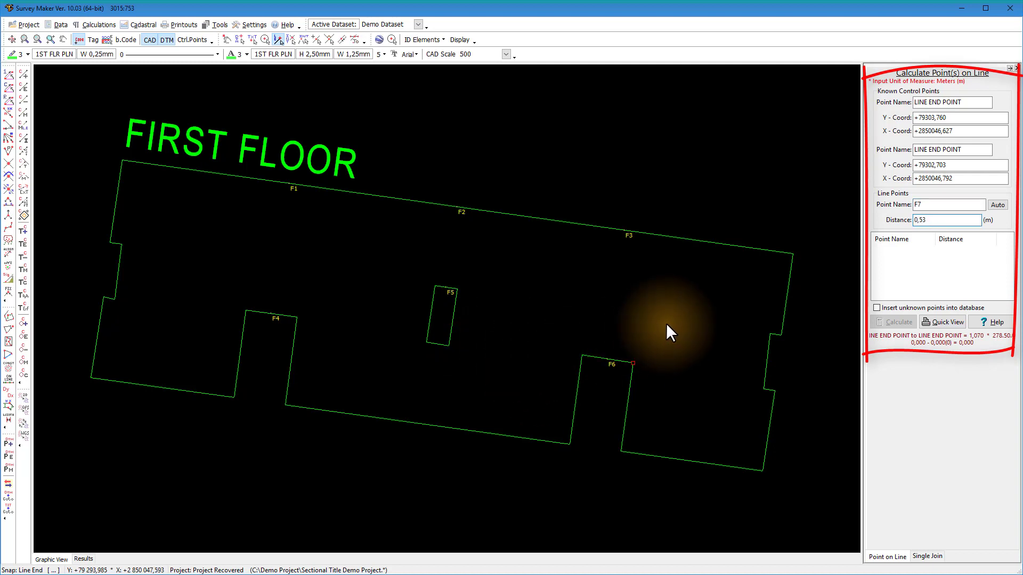
key(Return)
click(884, 320)
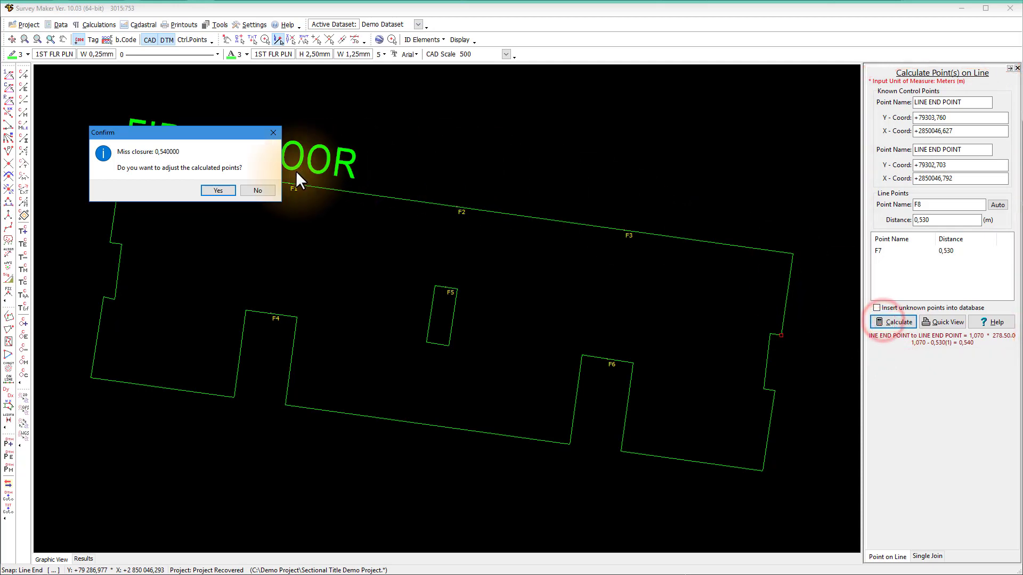
click(258, 187)
Step: Calculate point F8 on the central lower wall, 6.791 m from its west corner, without adjusting for the misclosure
click(286, 404)
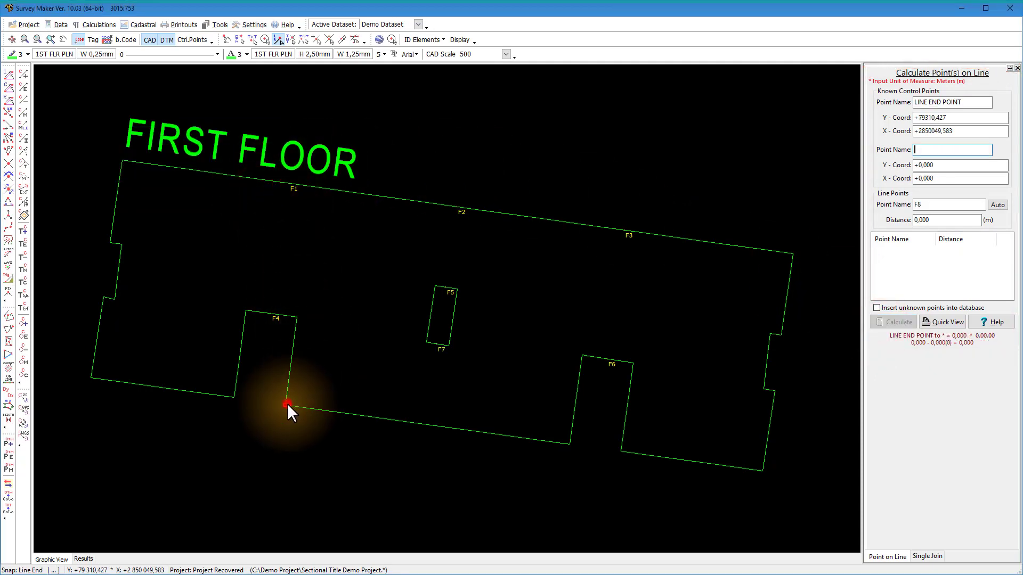
click(565, 444)
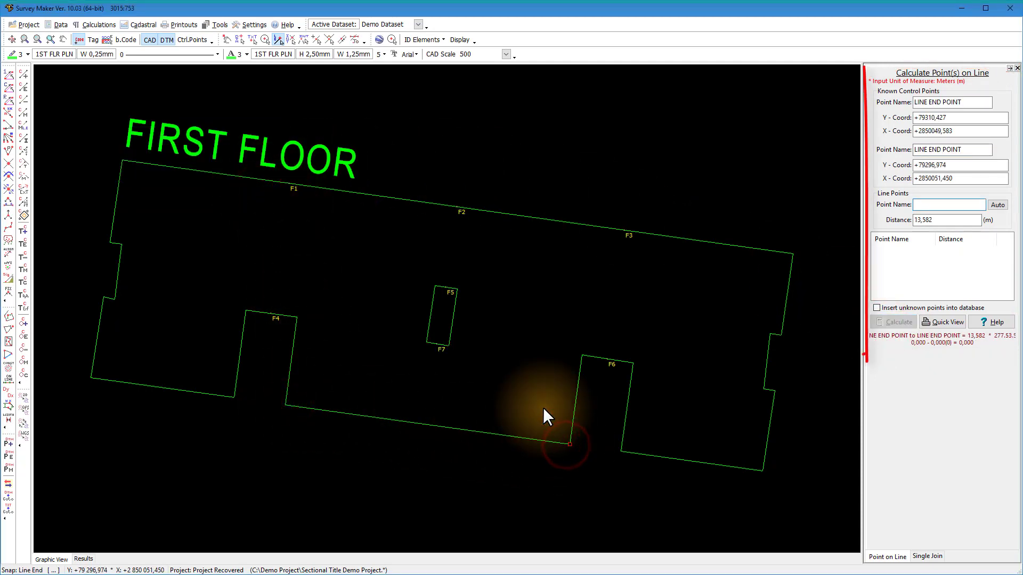
text(8)
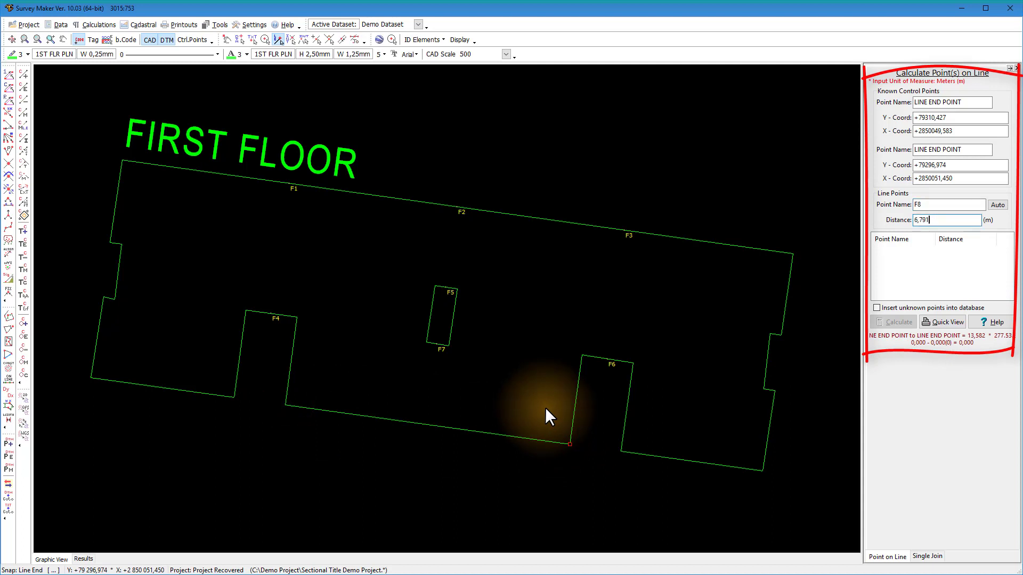
key(Return)
click(902, 319)
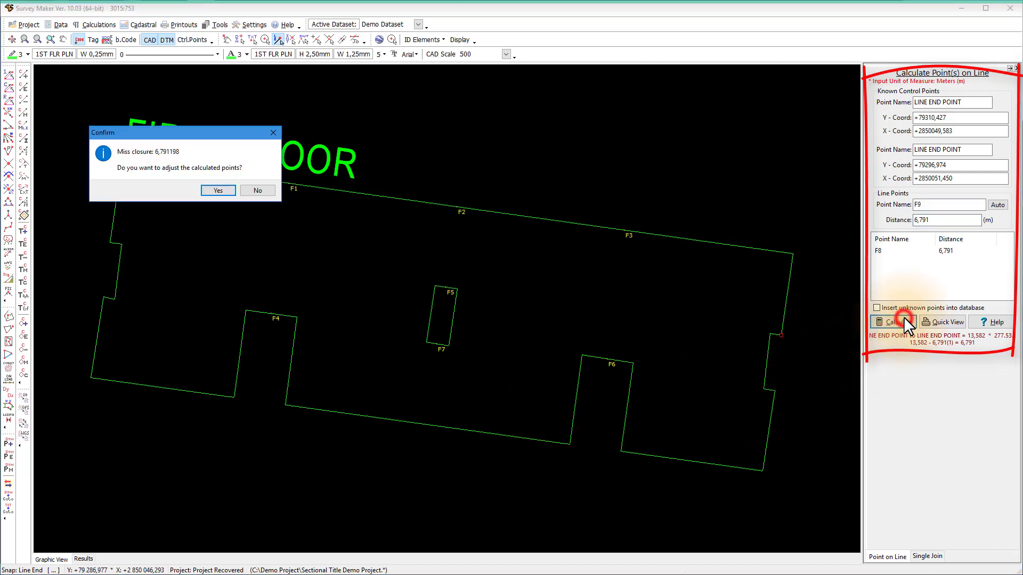
click(263, 190)
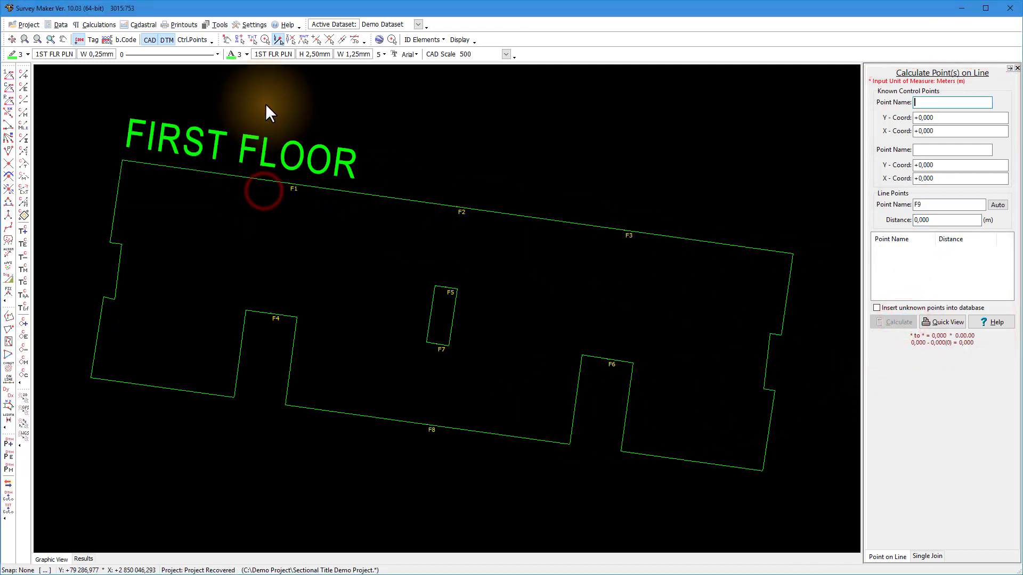
Step: Draw two-point division lines on the first floor plan from F1 to F4, F2 to F5, F3 to F6 and F7 to F8
click(239, 39)
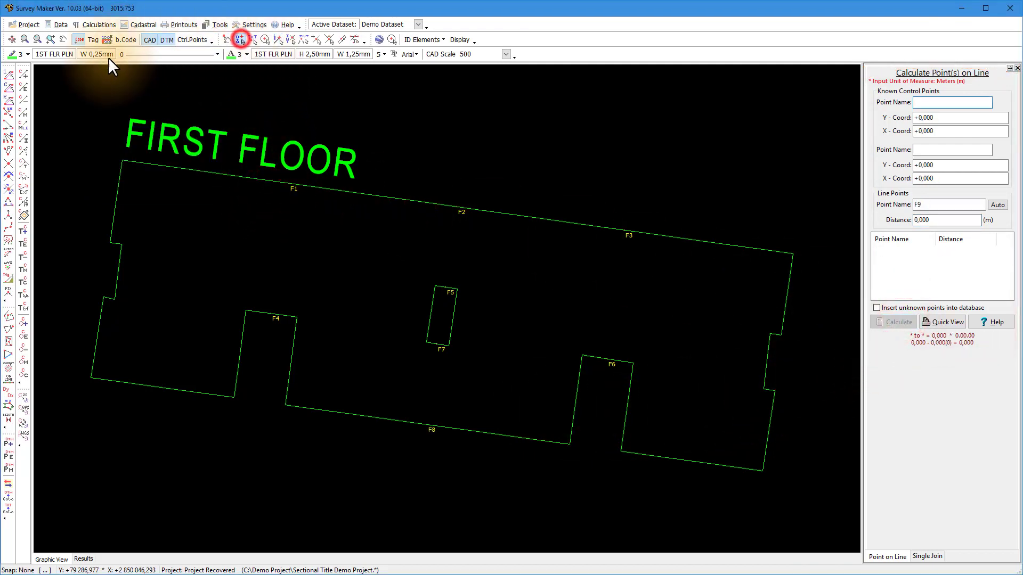
click(22, 73)
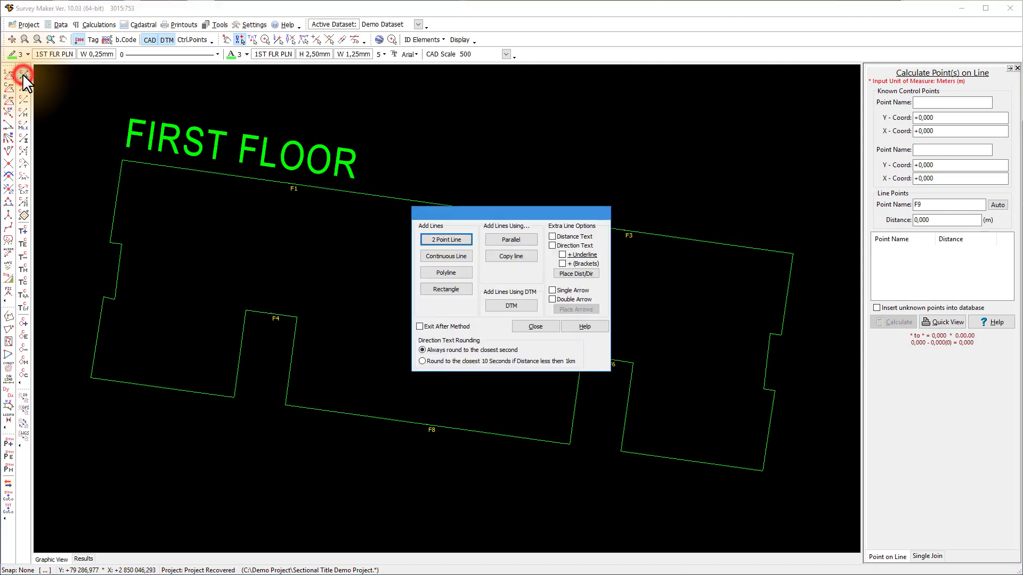
click(433, 238)
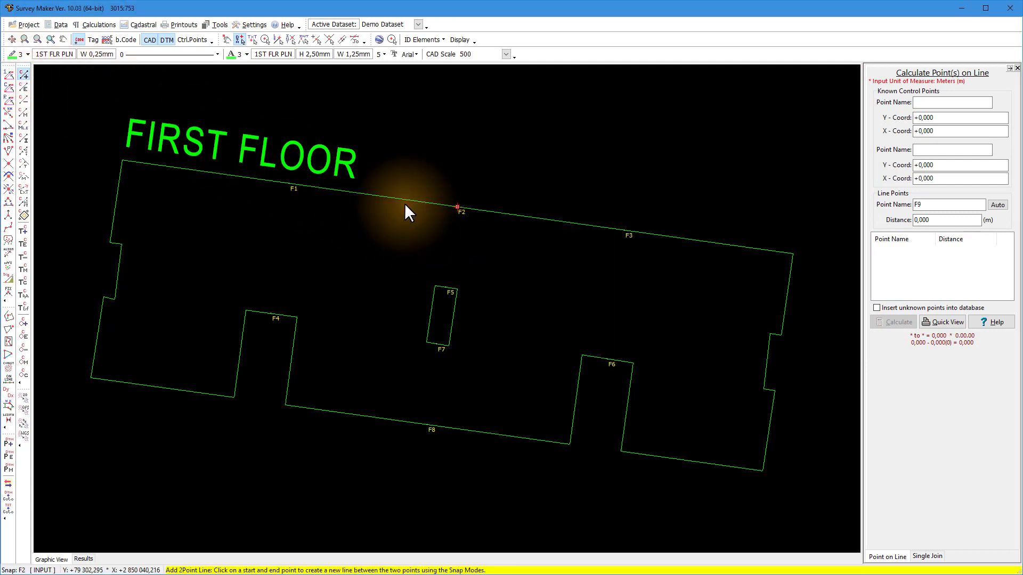
key(Delete)
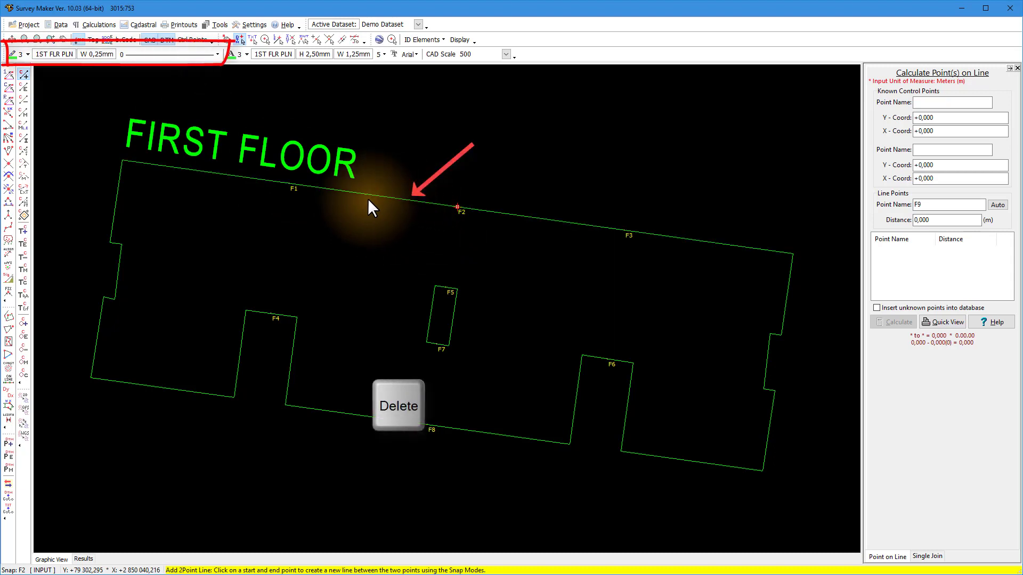
click(289, 183)
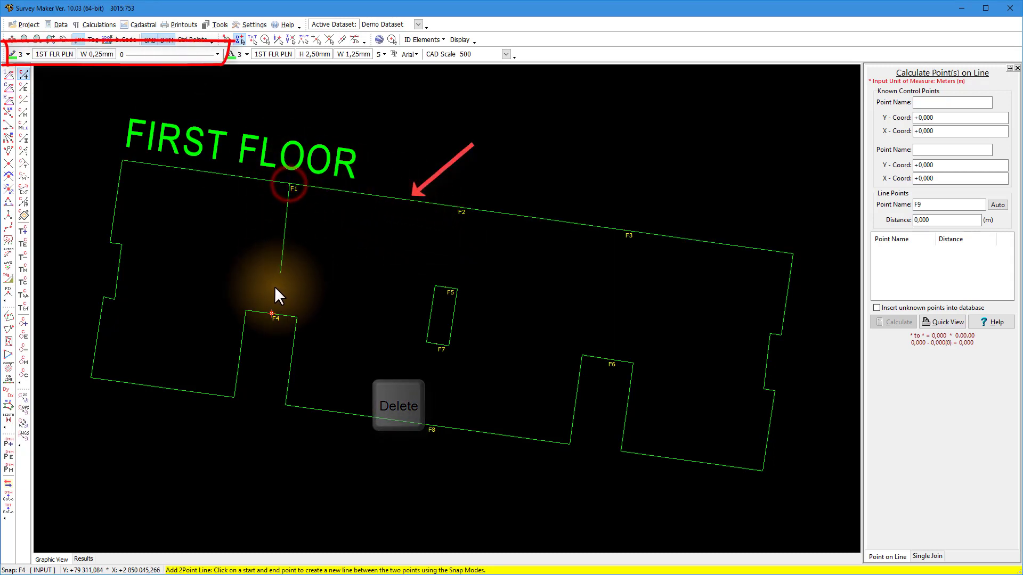
click(271, 314)
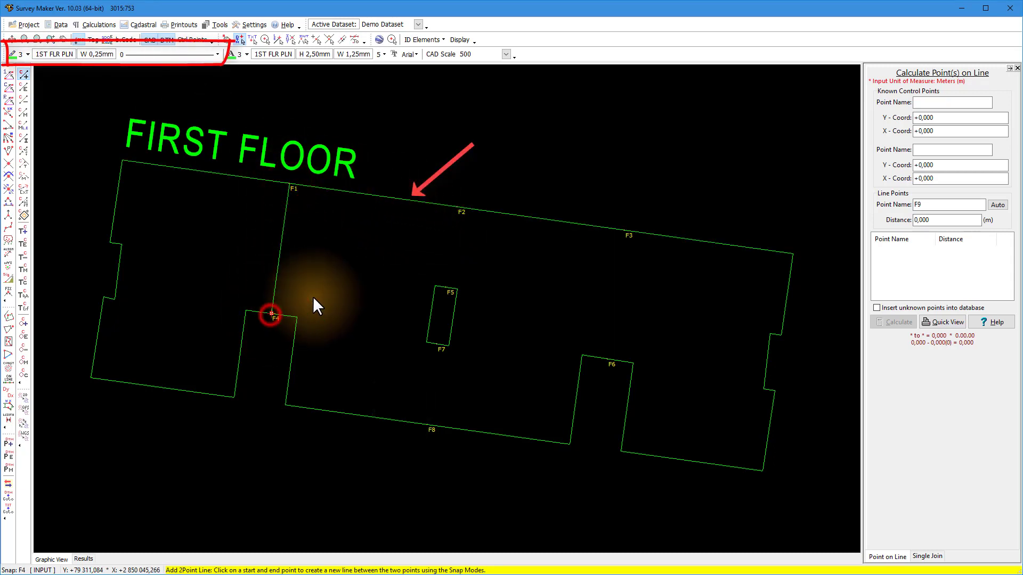
click(459, 208)
click(446, 288)
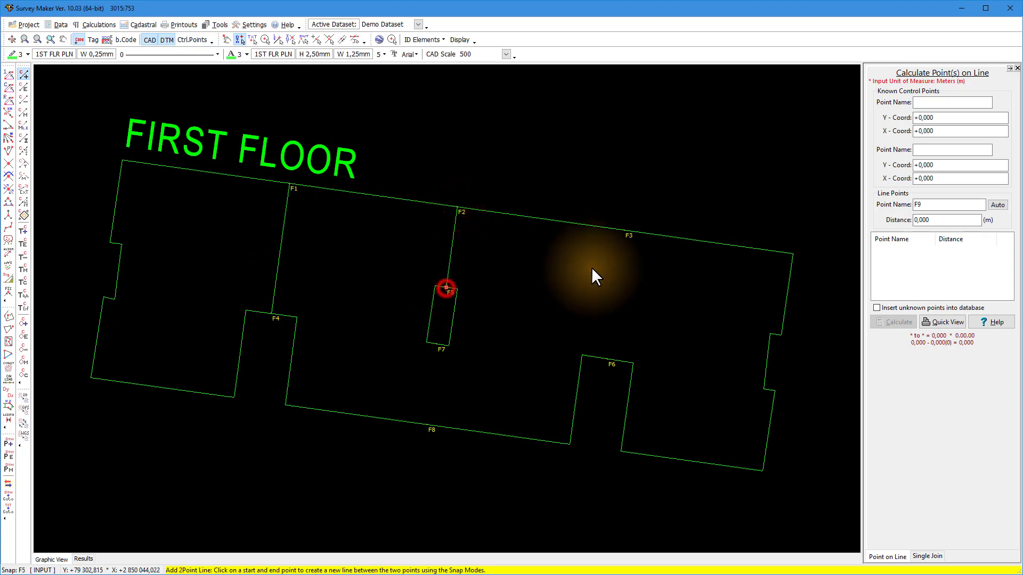
click(627, 229)
click(607, 356)
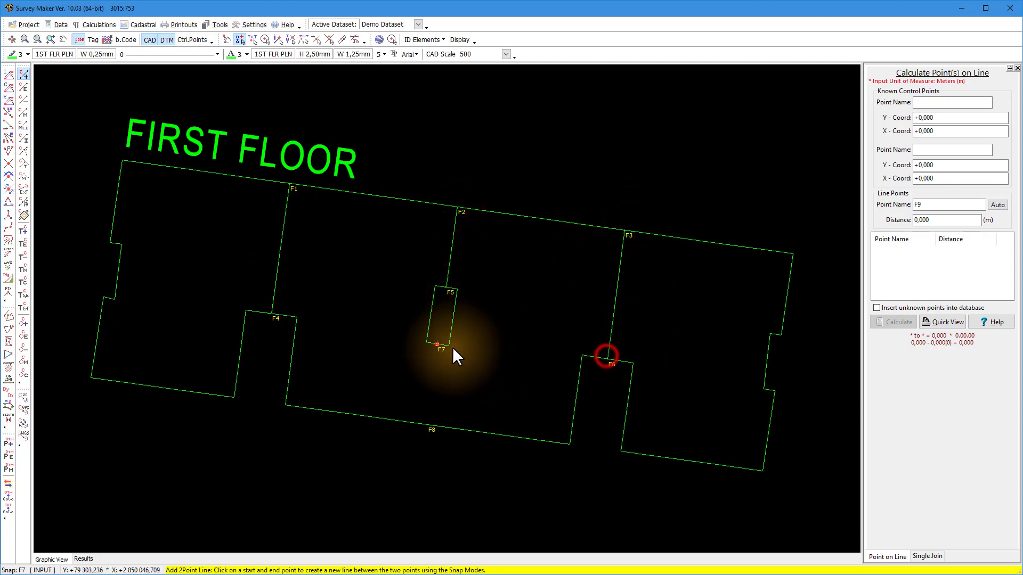
click(436, 344)
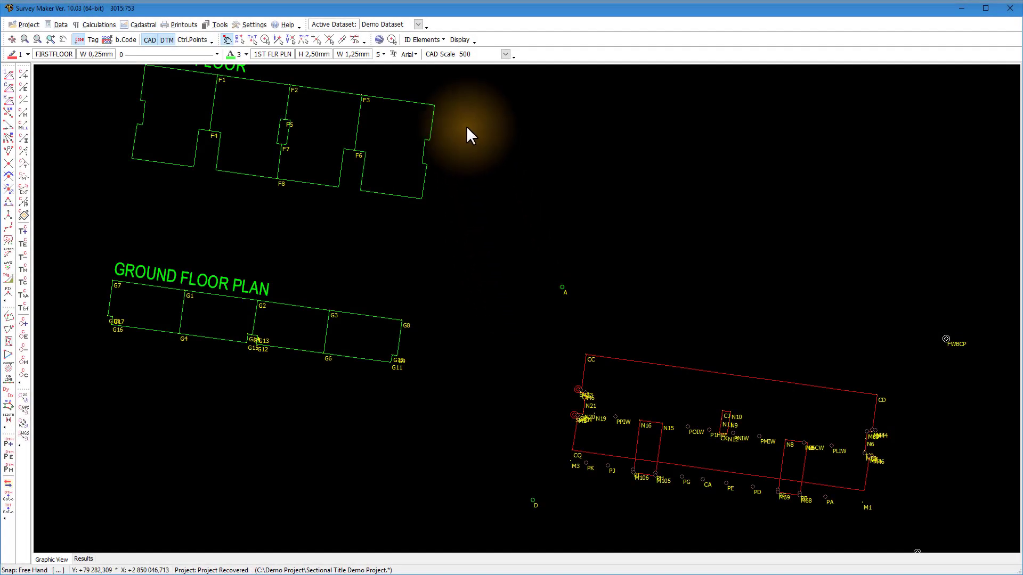
Step: Hide the FIRSTFLOOR layer and turn off the DTM points so only the floor plans are displayed
click(451, 42)
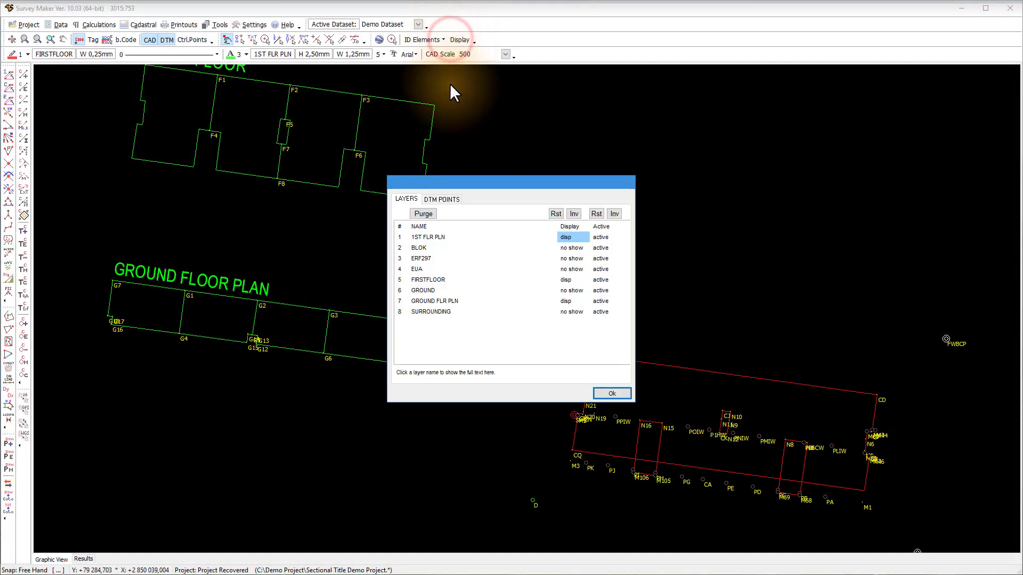
click(568, 278)
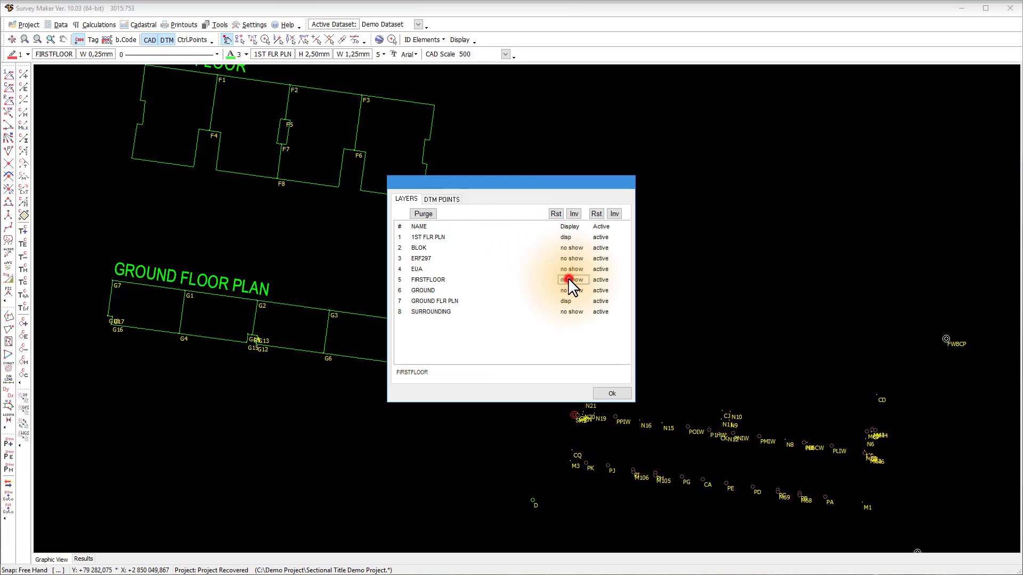
click(605, 393)
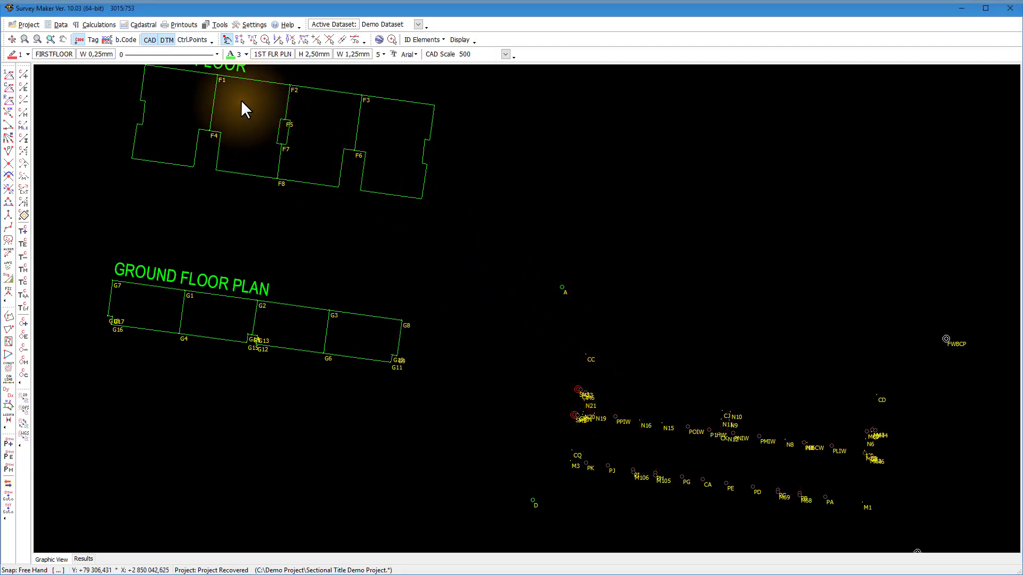
click(167, 38)
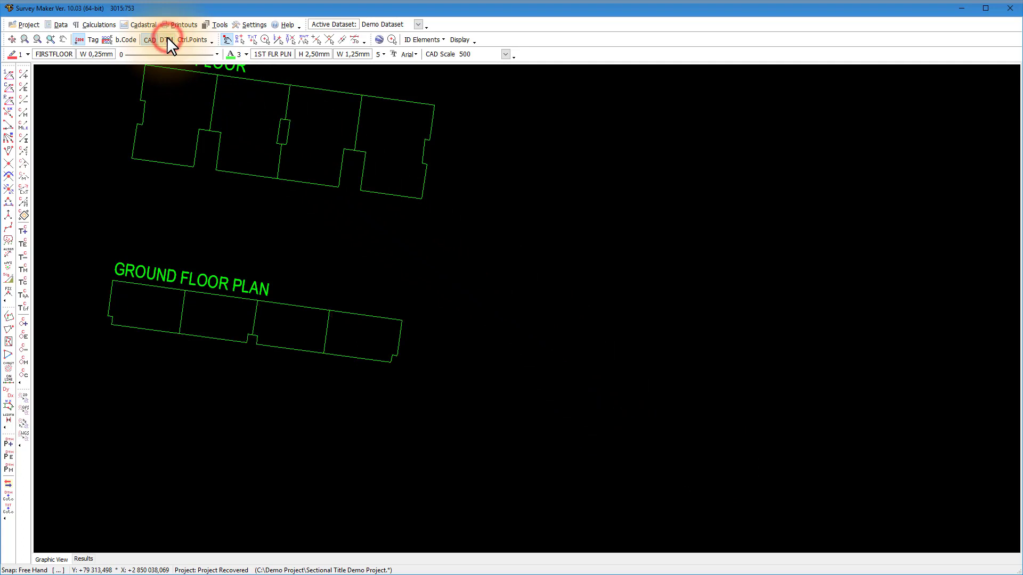
scroll(210, 113, up, 1)
middle_drag(210, 113, 422, 253)
scroll(422, 253, down, 4)
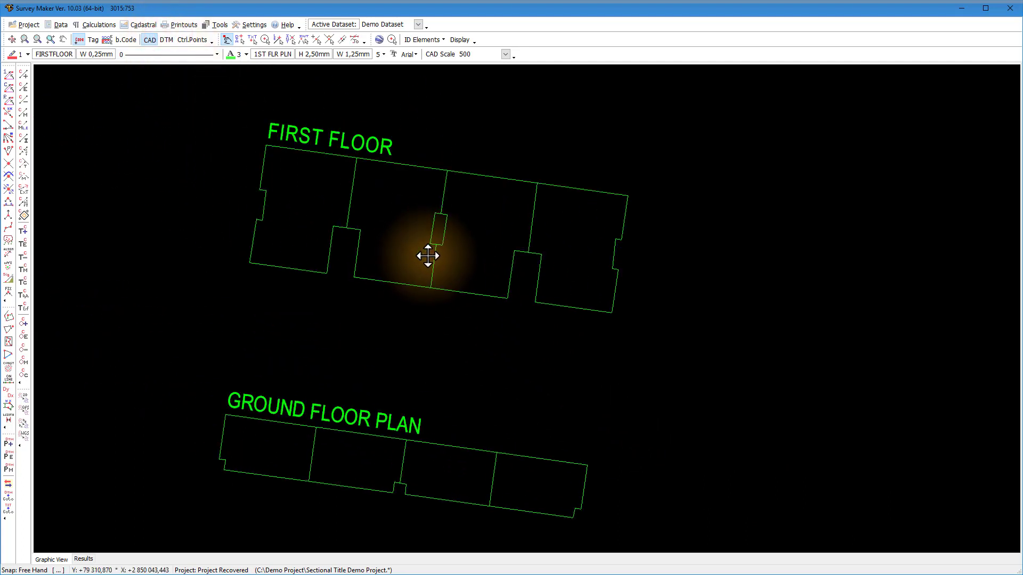
Step: Window-select all lines and text of the first floor plan, including the elements inside the window
key(shift)
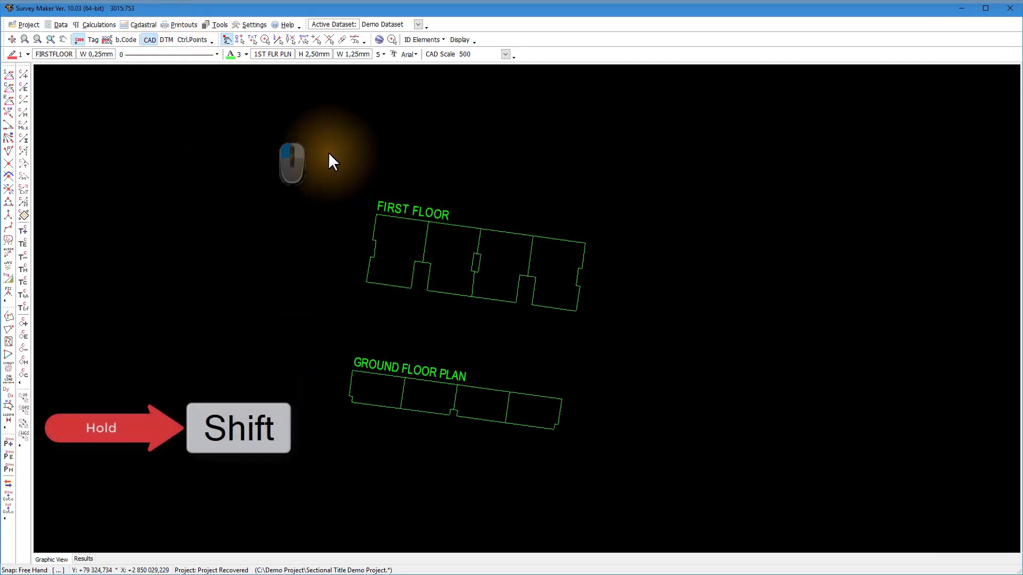
shift+drag(325, 153, 637, 323)
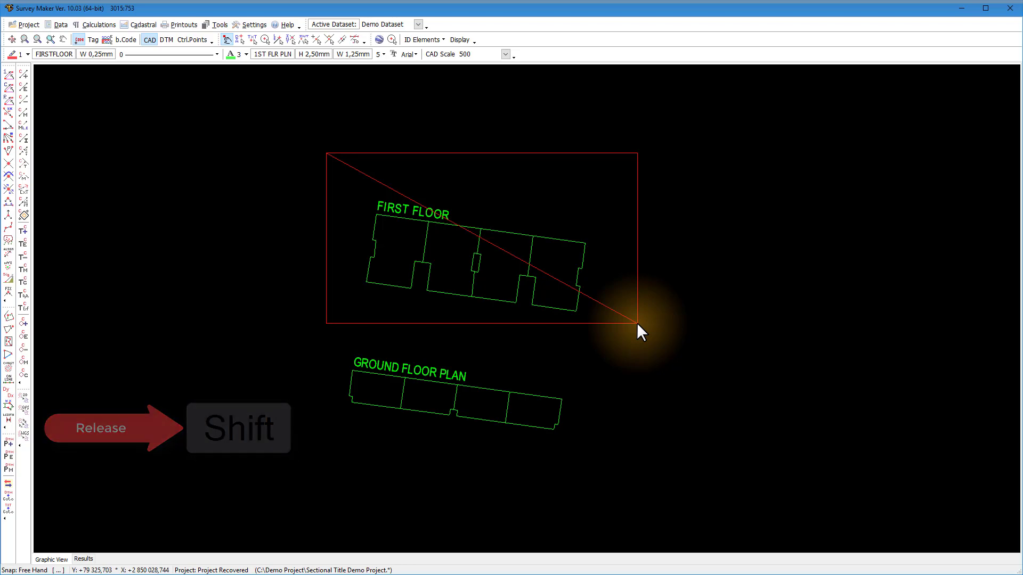
click(638, 323)
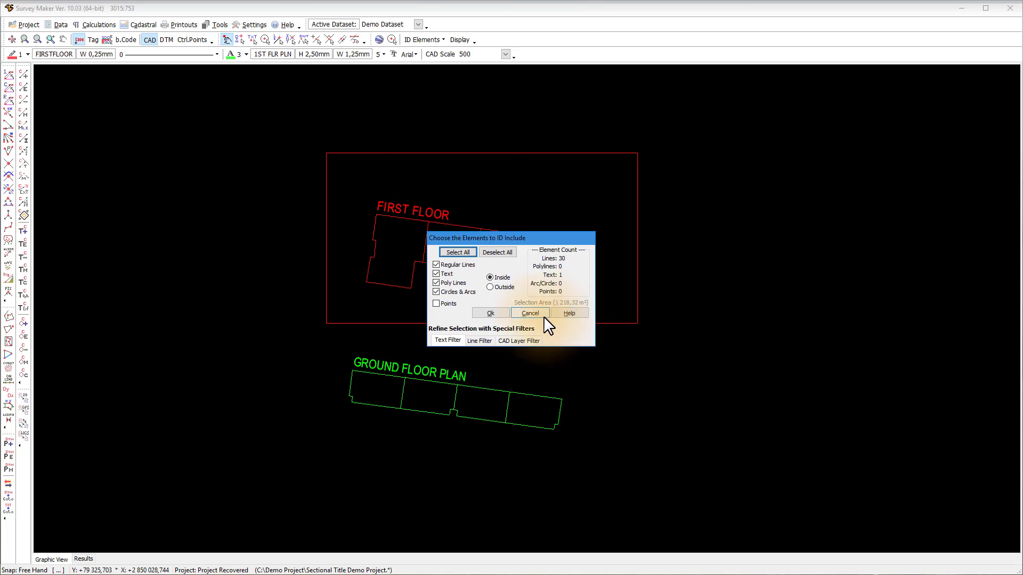
click(499, 313)
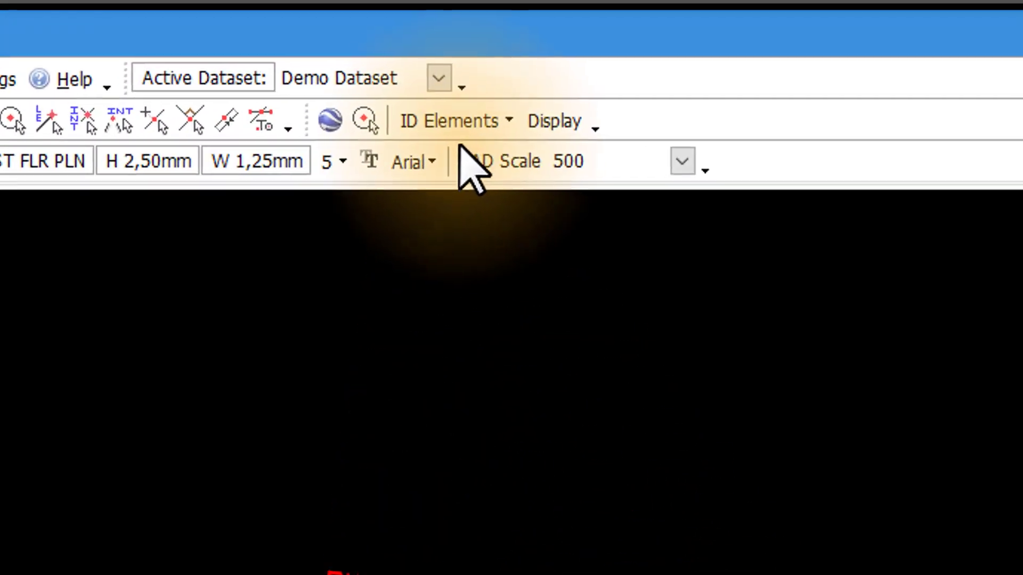
Step: Copy the selected first floor plan twice, stacking the copies above the original, and clear the selection
click(459, 123)
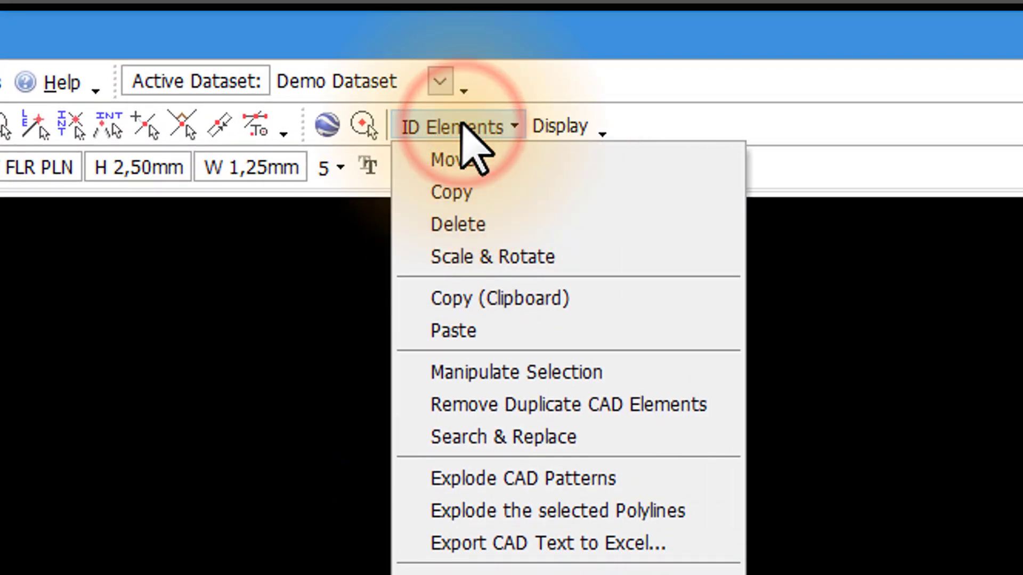
click(452, 194)
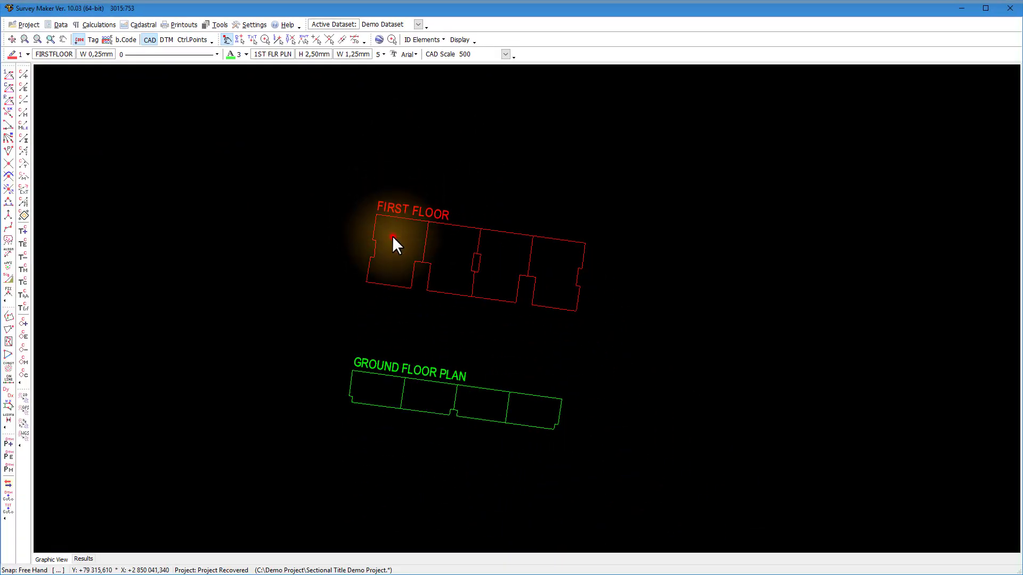
click(393, 238)
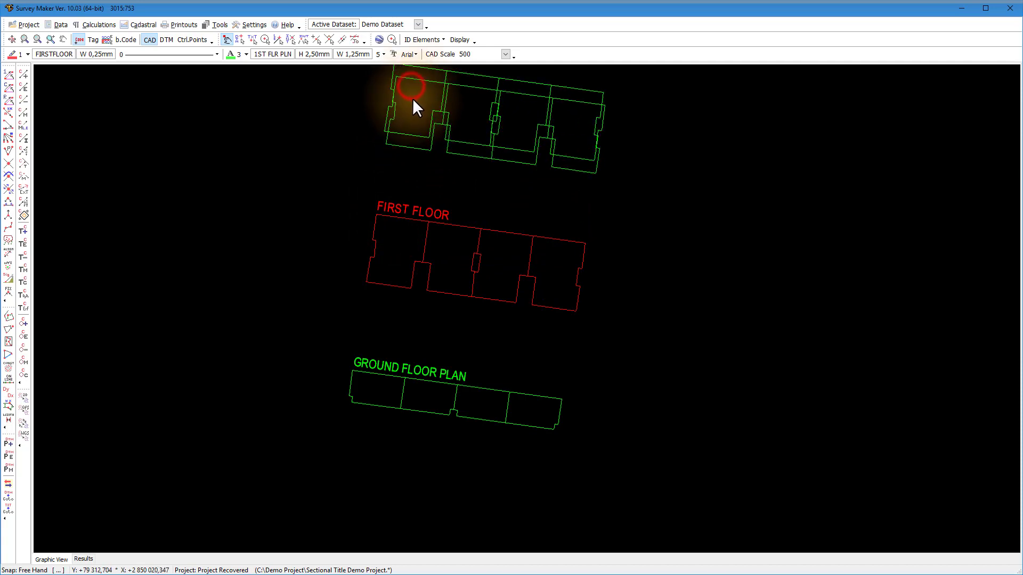
mouse_move(411, 103)
middle_down()
mouse_move(393, 271)
mouse_move(402, 326)
middle_up()
click(401, 322)
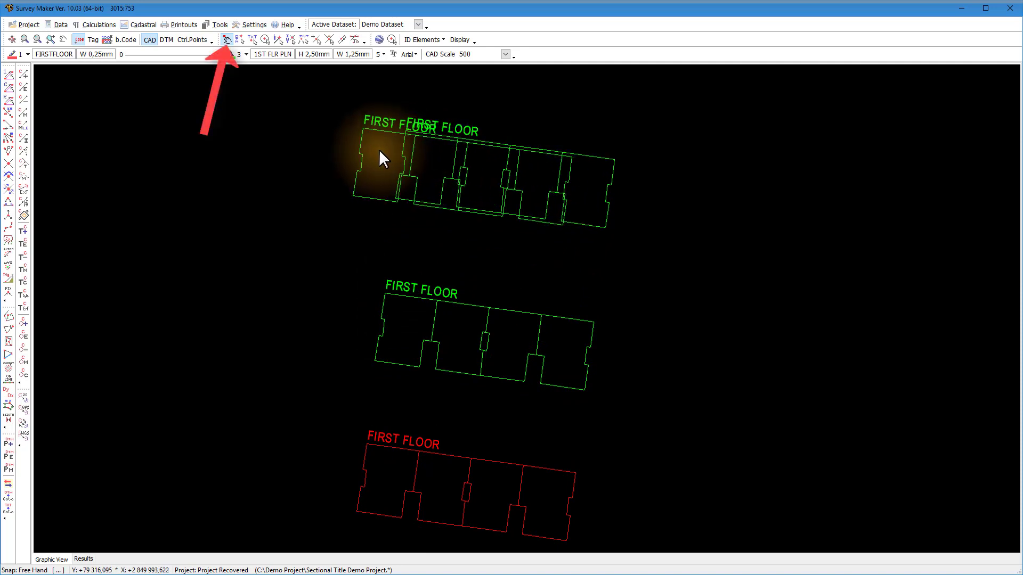
right_click(378, 149)
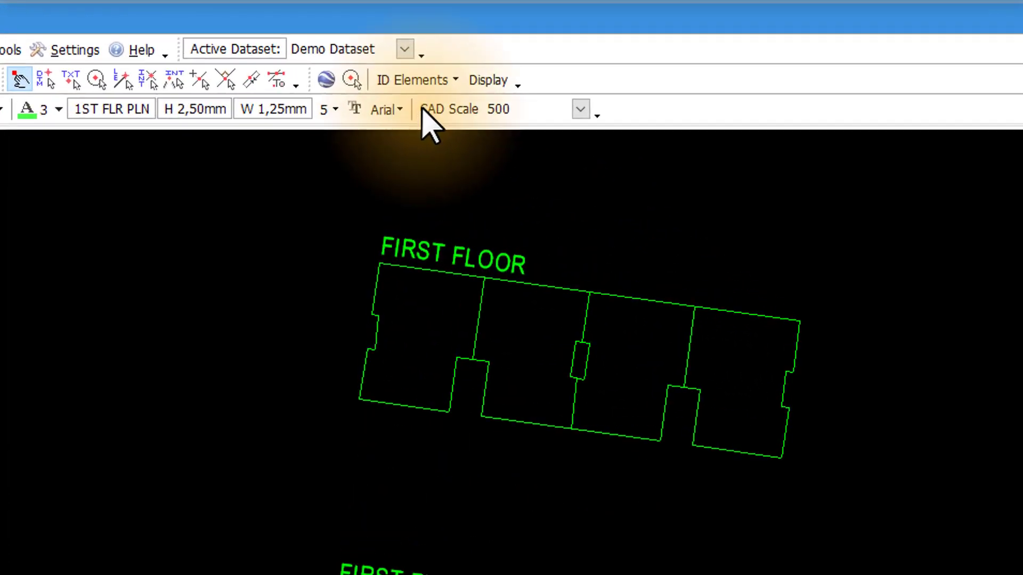
click(435, 88)
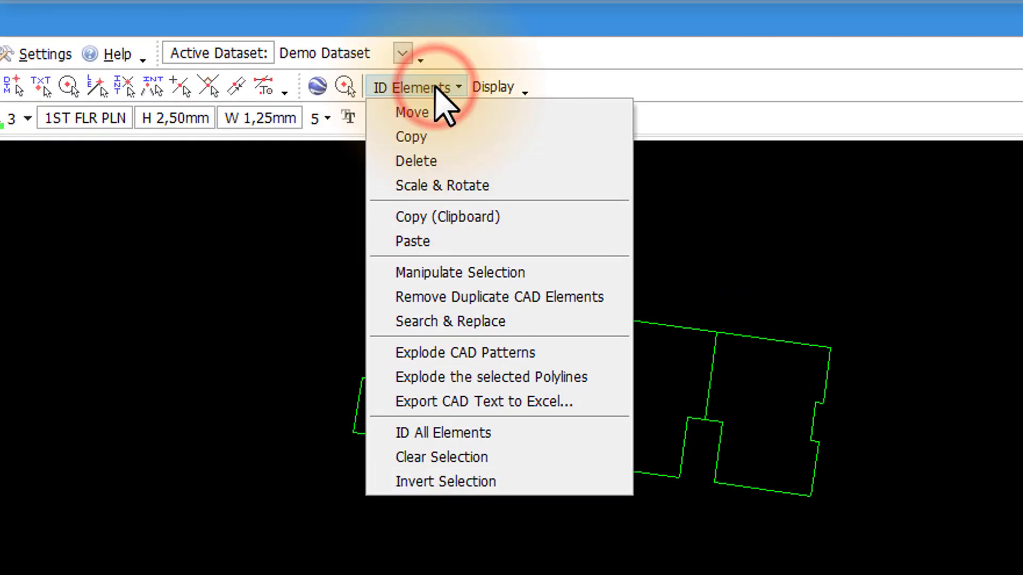
click(469, 457)
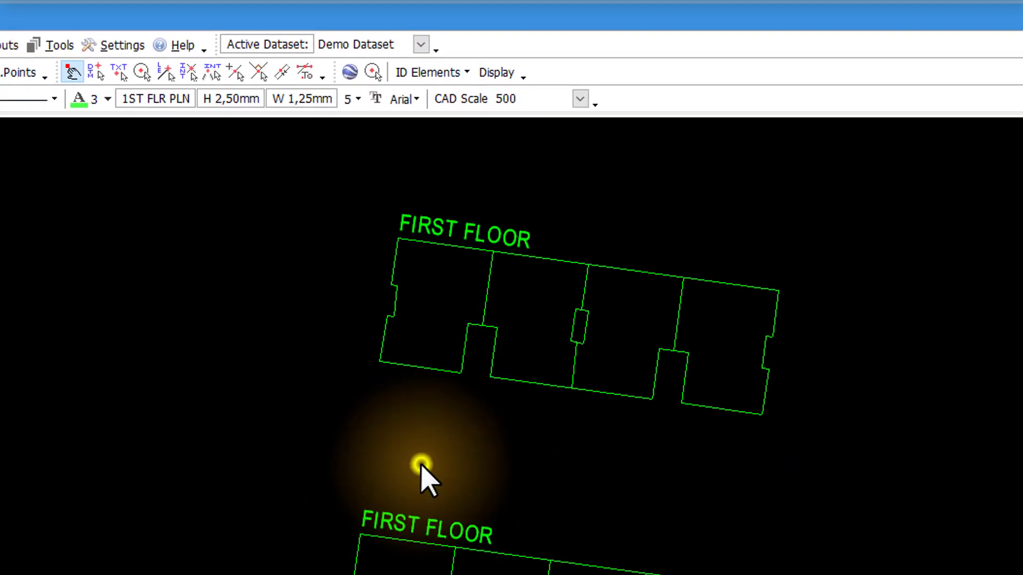
Step: Change the lower copy's title text to SECOND FLOOR and assign it to the layer 2ND FLR PLN
scroll(423, 476, down, 2)
middle_drag(530, 571, 521, 467)
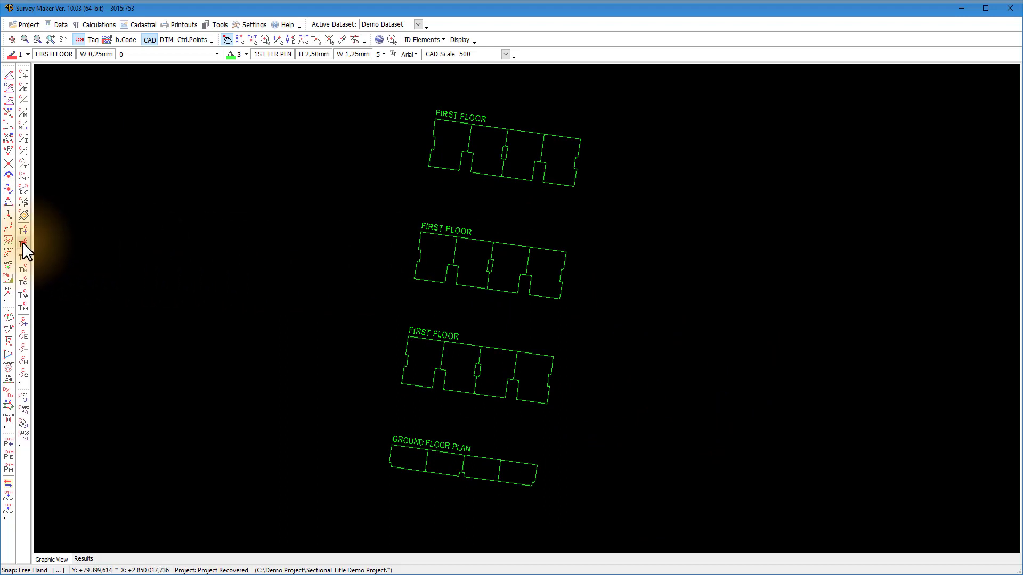
click(22, 241)
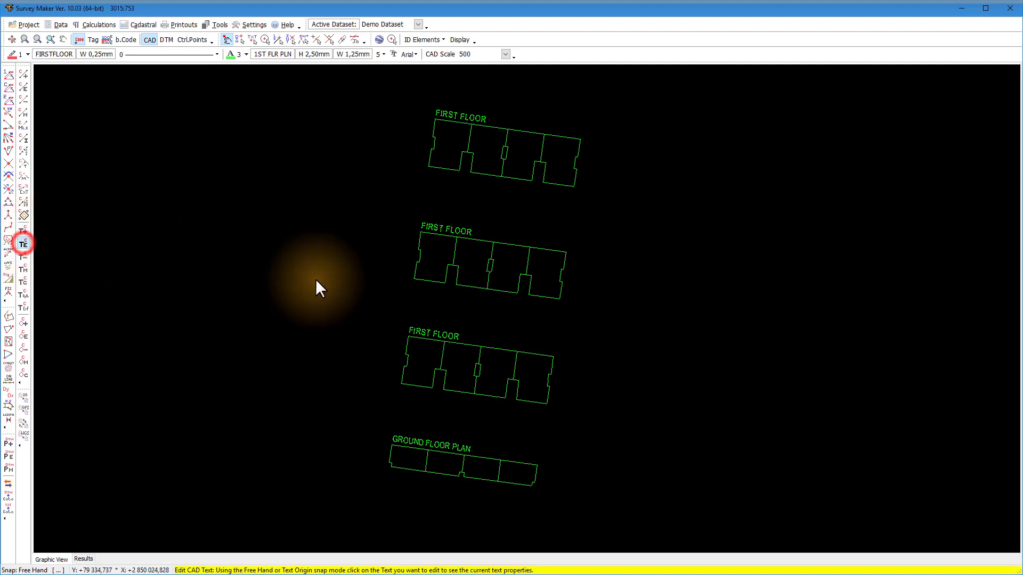
click(444, 228)
text(2ND FLR PLN)
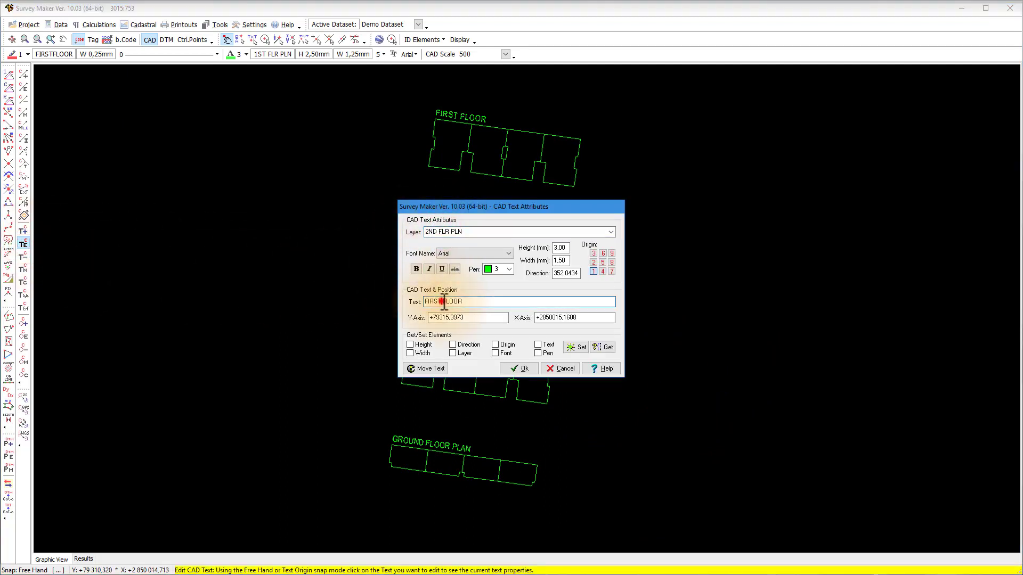
drag(442, 301, 406, 302)
text(SECOND)
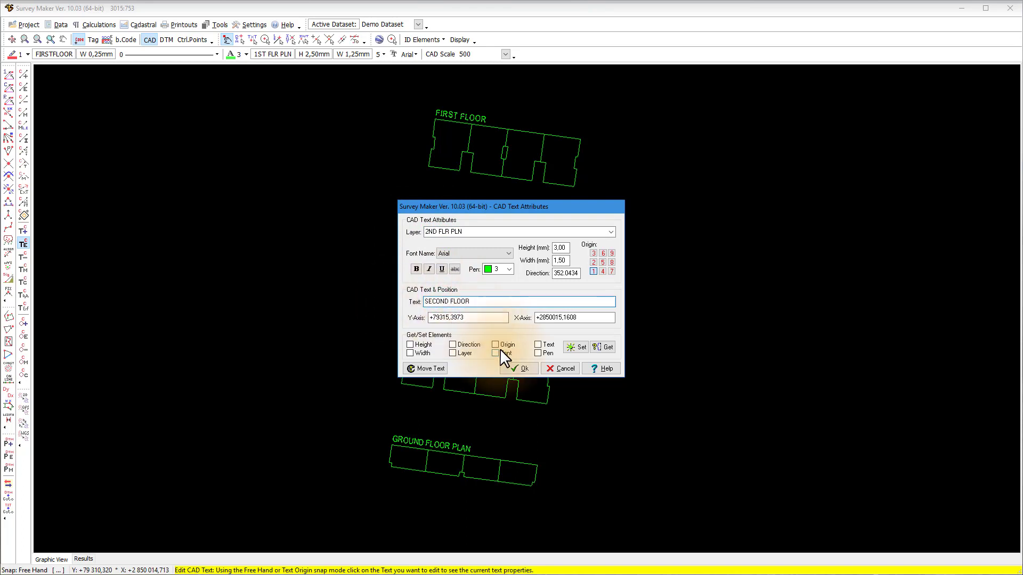
click(516, 368)
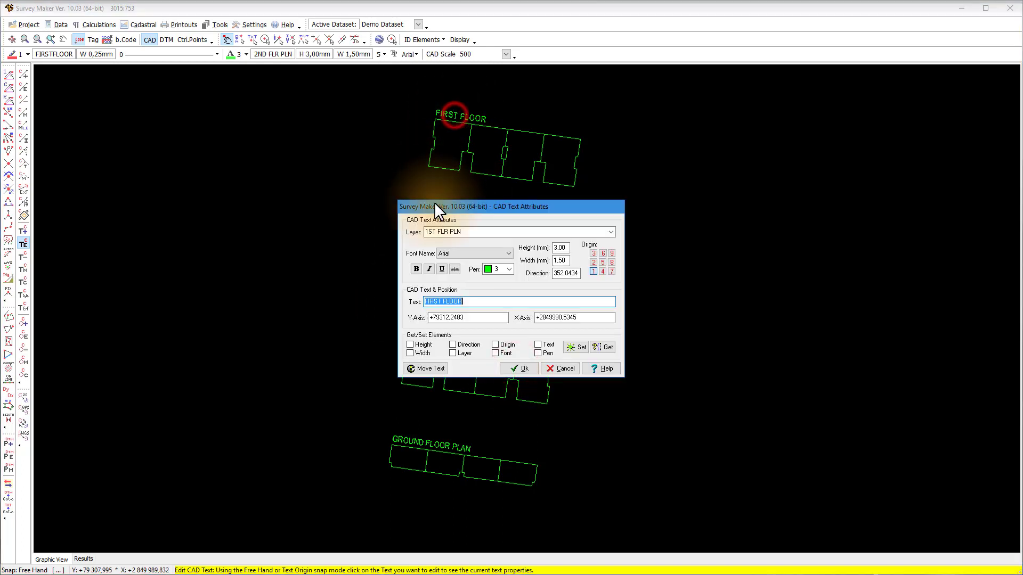
Step: Change the uppermost copy's title text to THIRD FLOOR and assign it to the layer 3RD FLR PLN
drag(437, 231, 409, 233)
text(3RD)
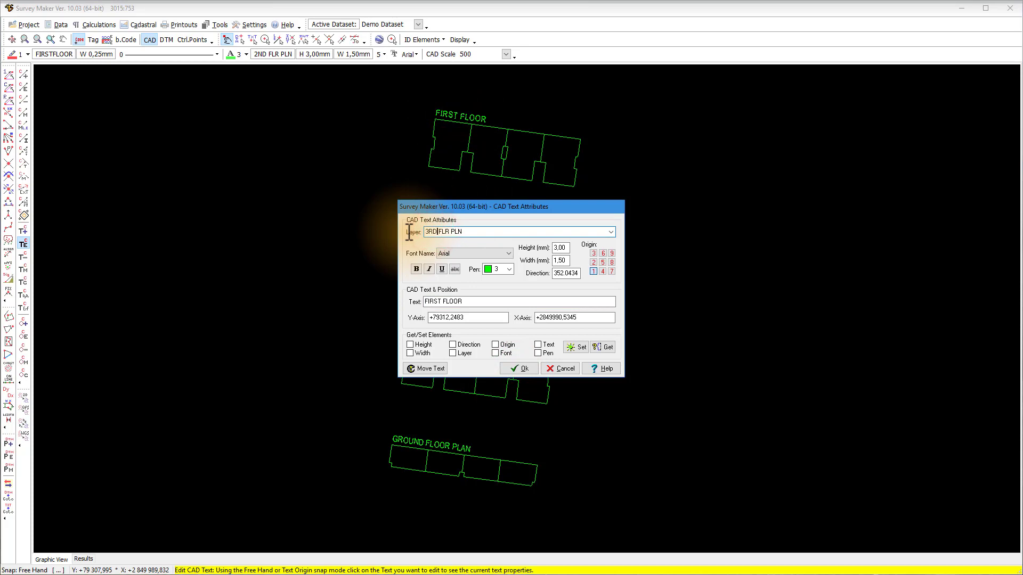
drag(442, 302, 407, 301)
text(THI)
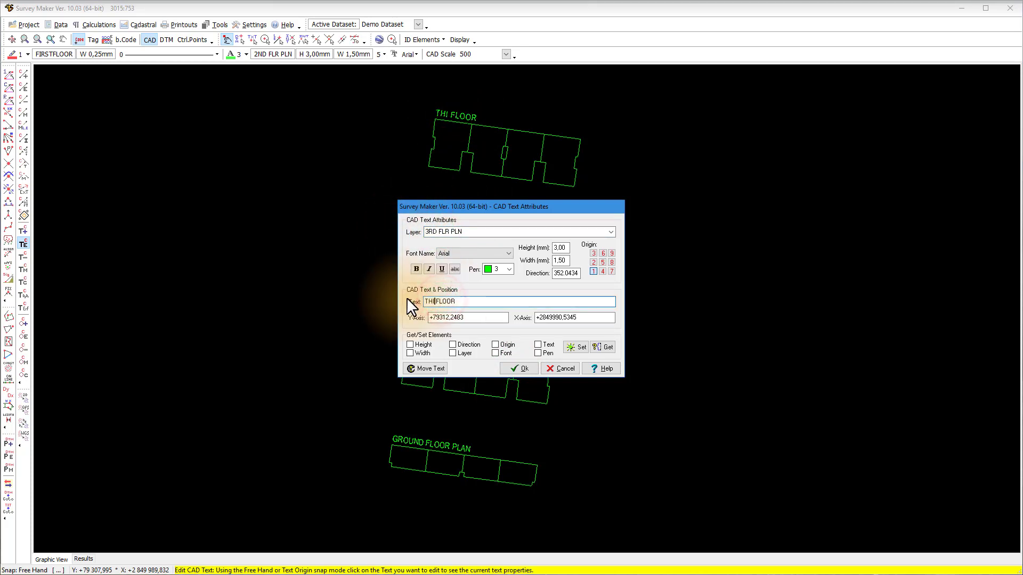
text(RD)
click(514, 366)
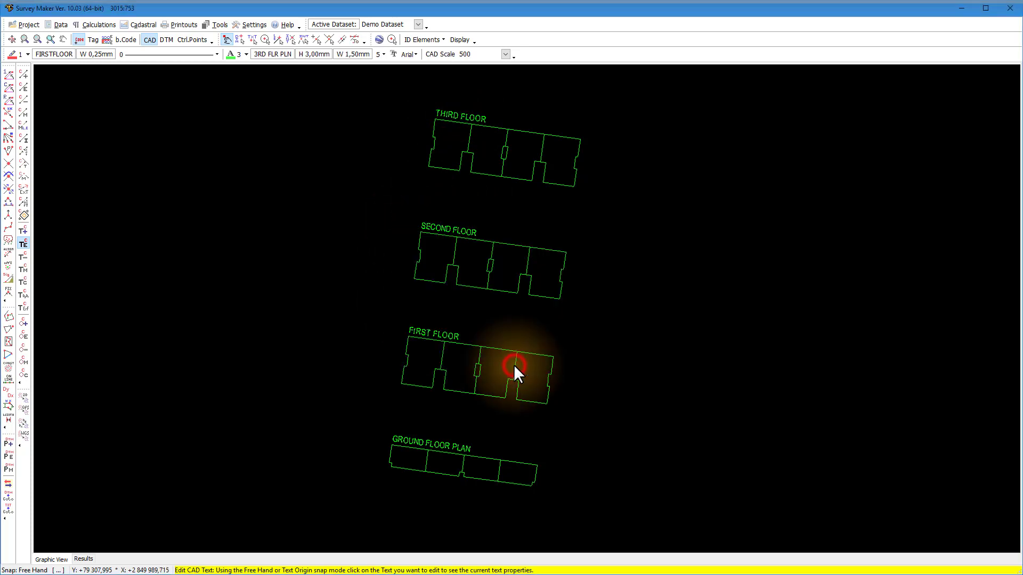
Step: Set the default CAD text pen to red pen 10
click(265, 54)
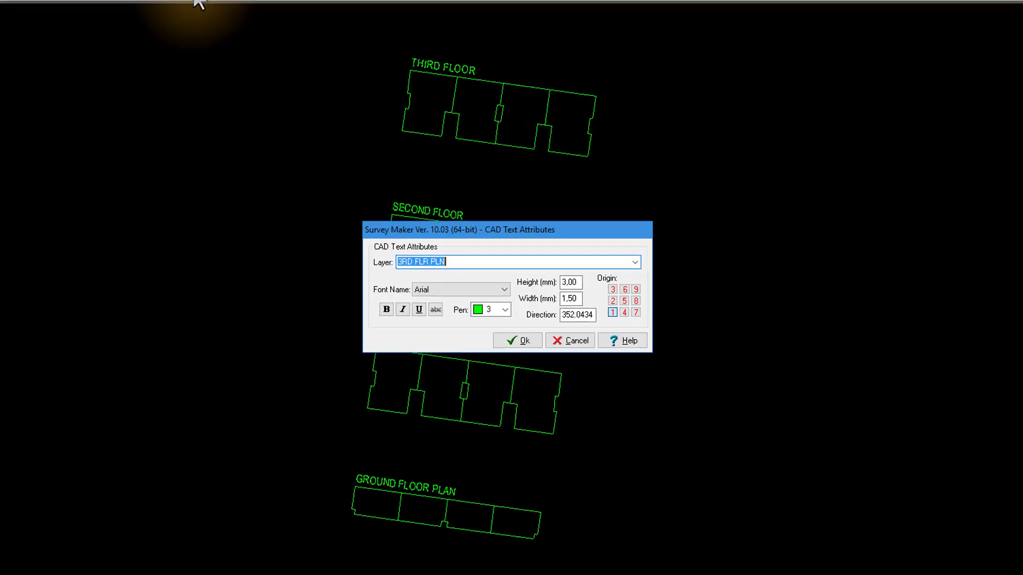
click(495, 319)
click(451, 459)
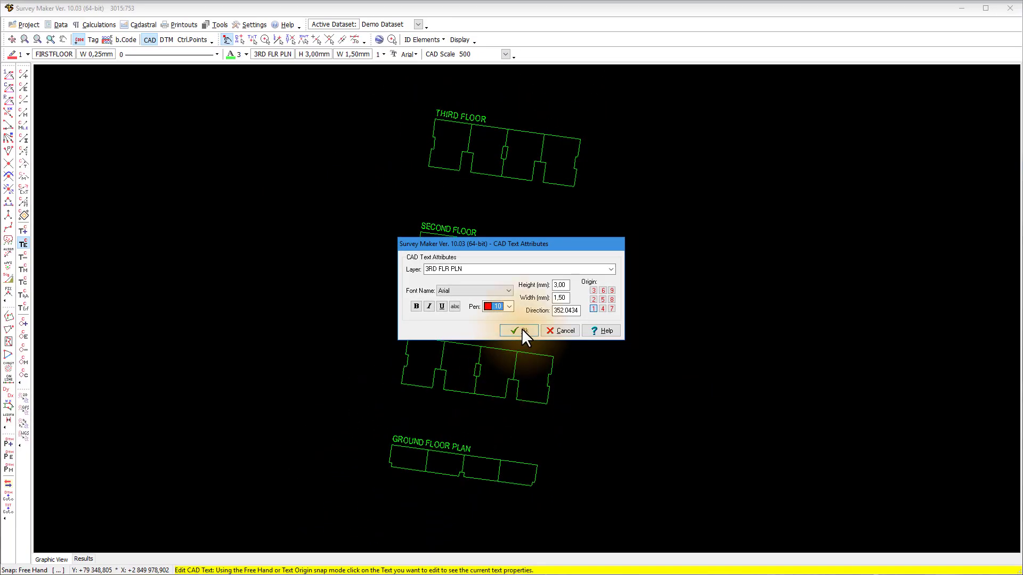
click(522, 329)
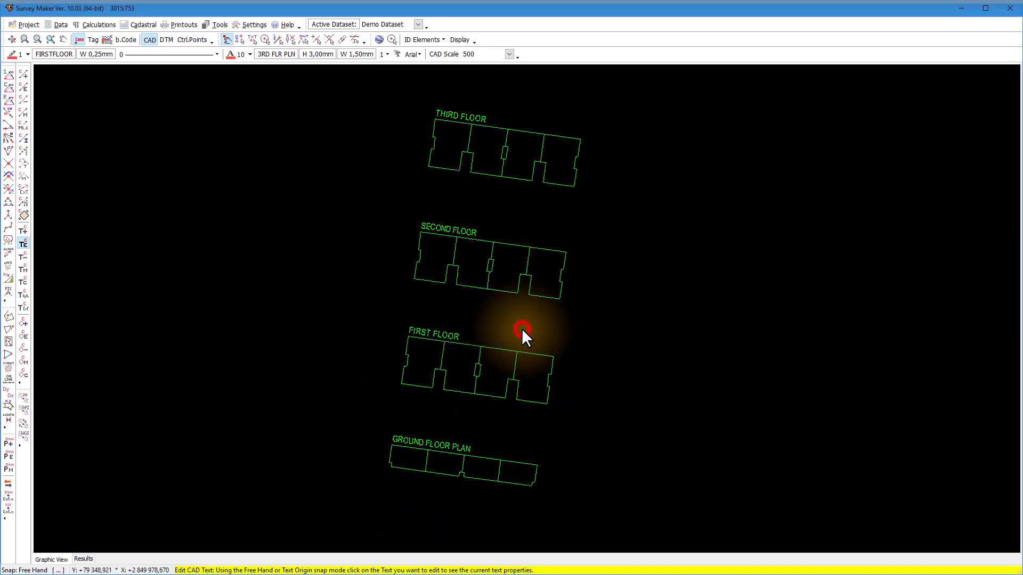
Step: Number the sections consecutively from 1 with the Erf Number tool, four per floor, working from the ground floor up to the third floor
click(209, 251)
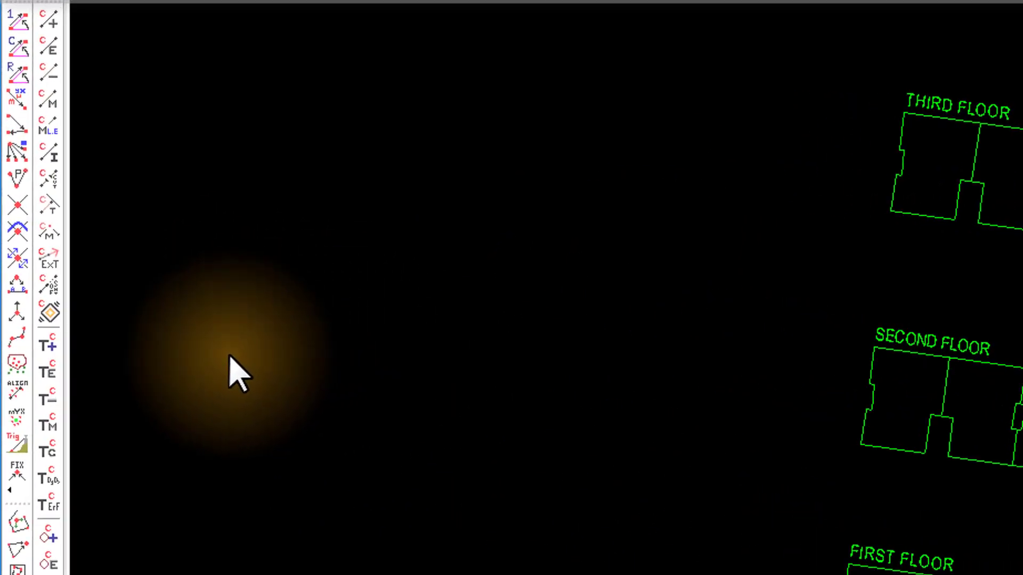
click(47, 503)
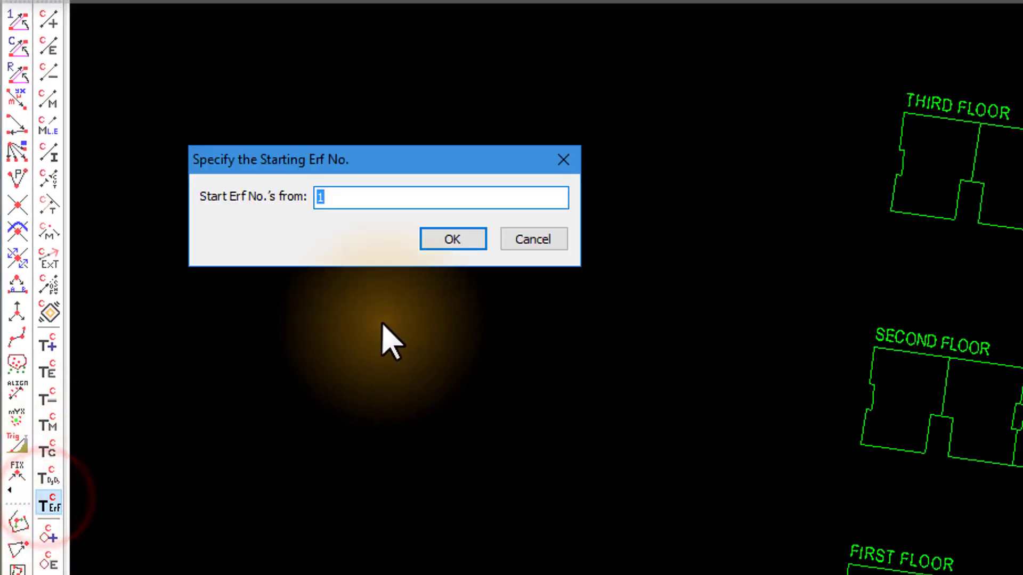
click(442, 239)
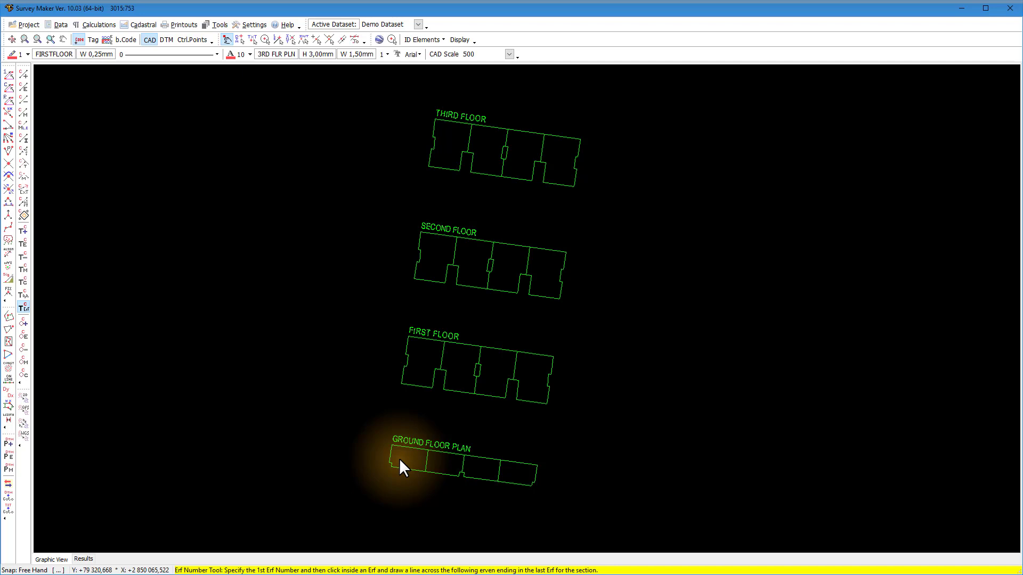
drag(401, 457, 526, 473)
drag(420, 351, 532, 364)
drag(438, 243, 541, 256)
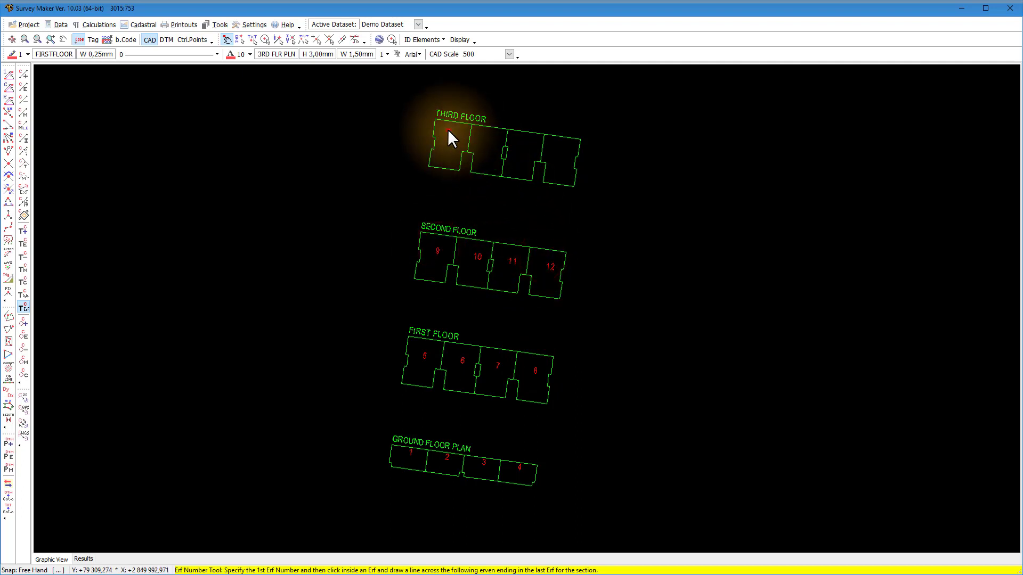
drag(447, 130, 555, 146)
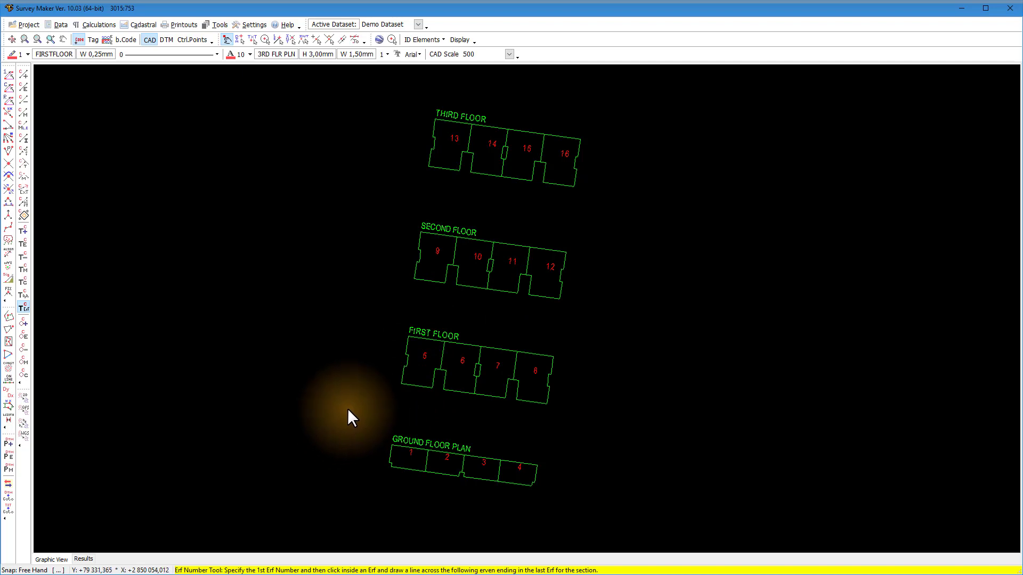
Step: Window-select the whole ground floor plan with its section numbers, move it to the layer GROUND FLR PLN, and clear the selection
drag(348, 410, 577, 515)
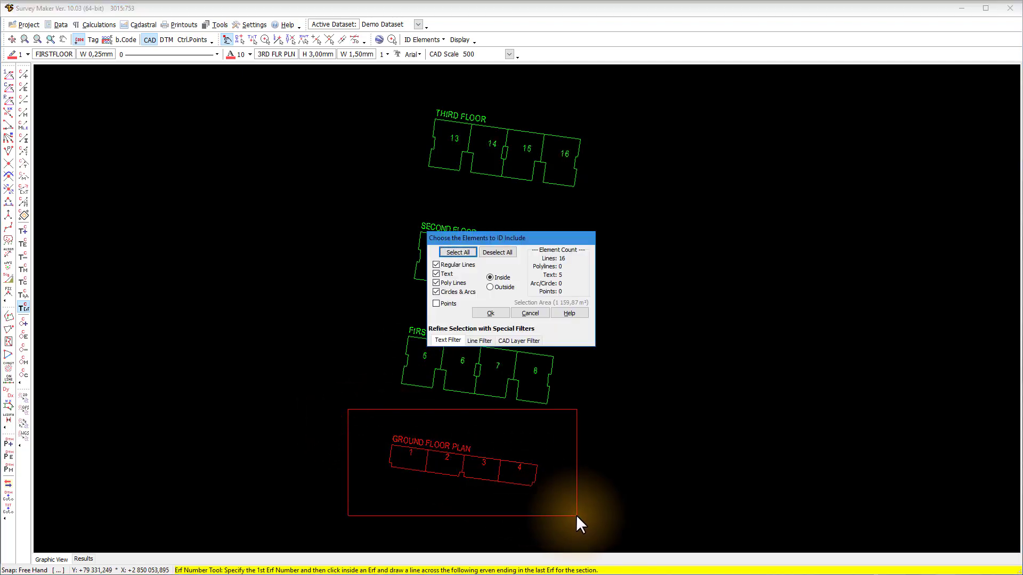
click(490, 313)
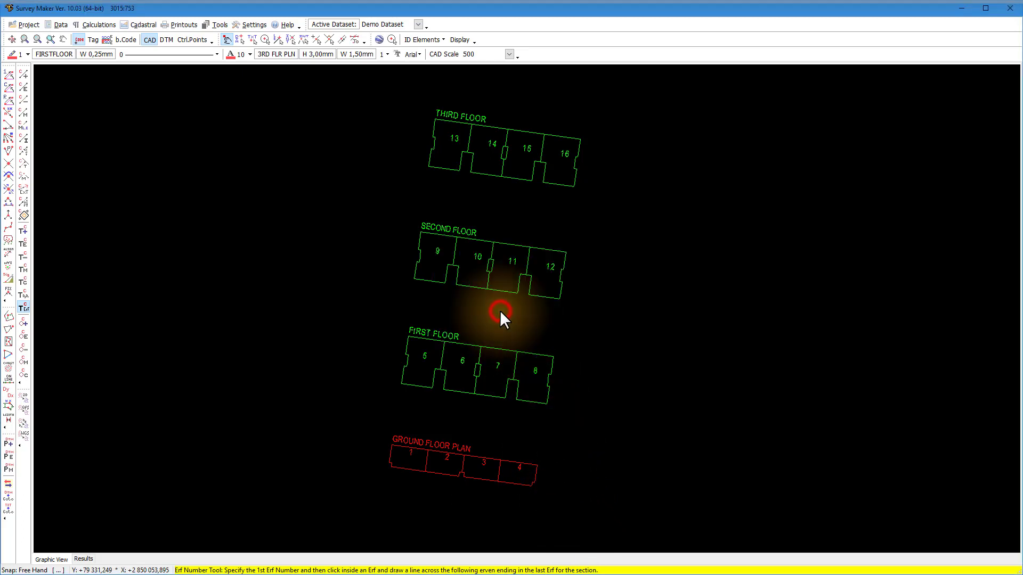
click(437, 38)
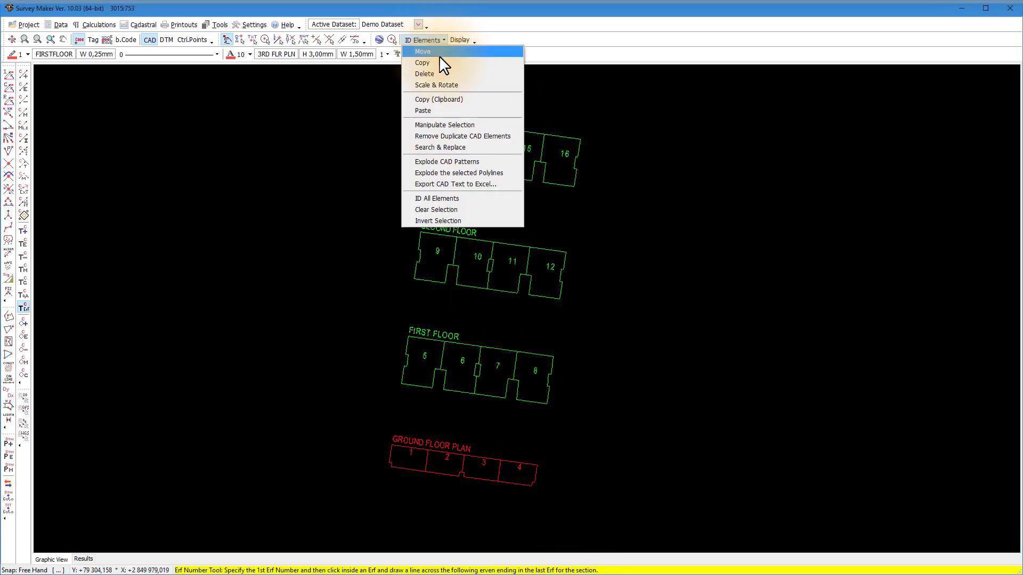
click(437, 125)
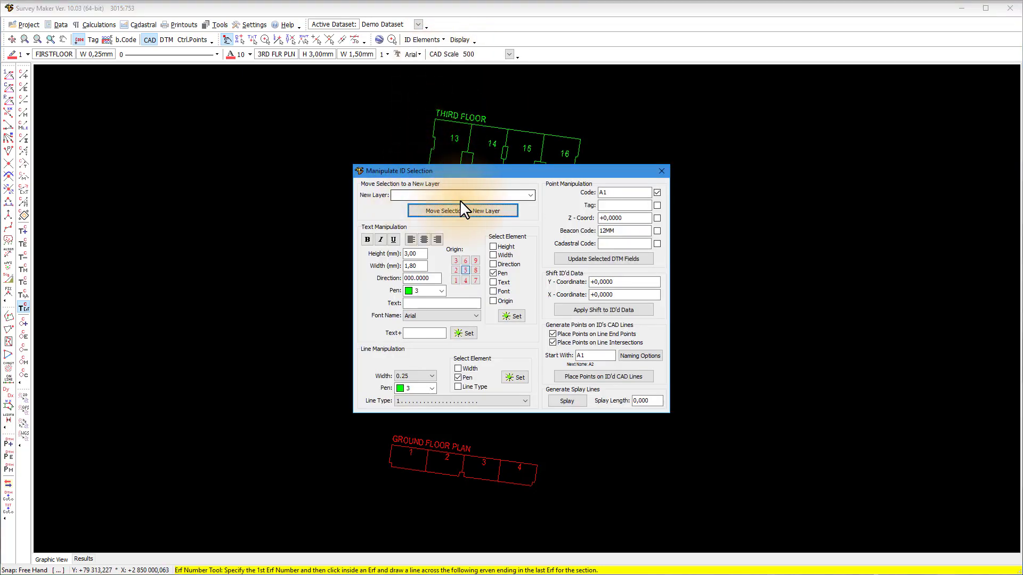
click(531, 195)
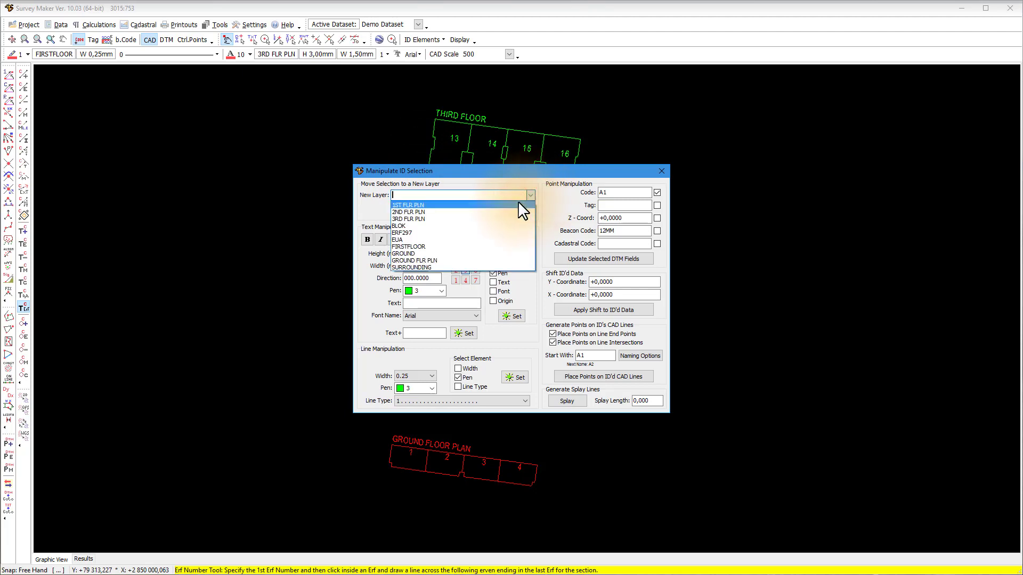
click(427, 260)
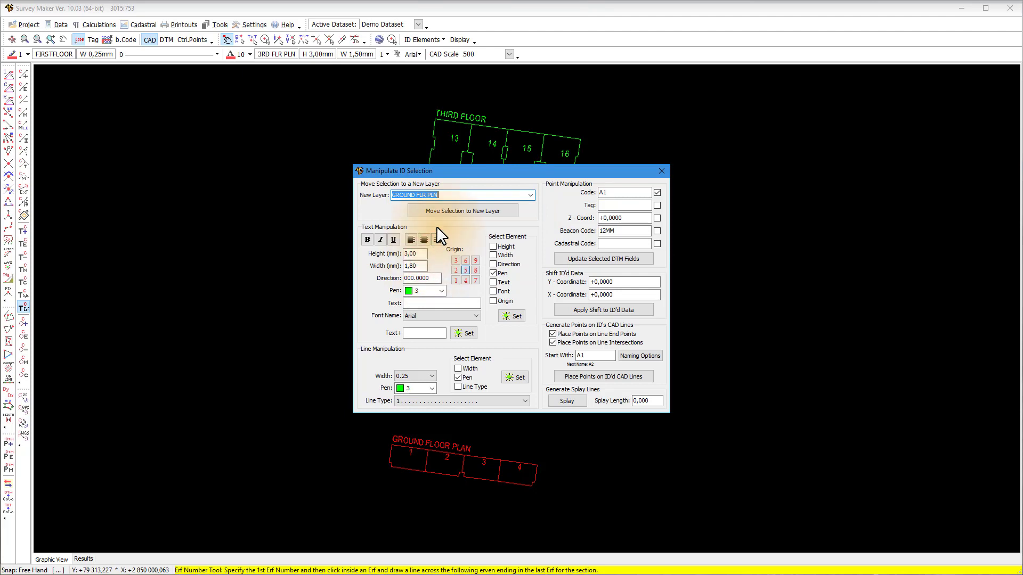
click(439, 210)
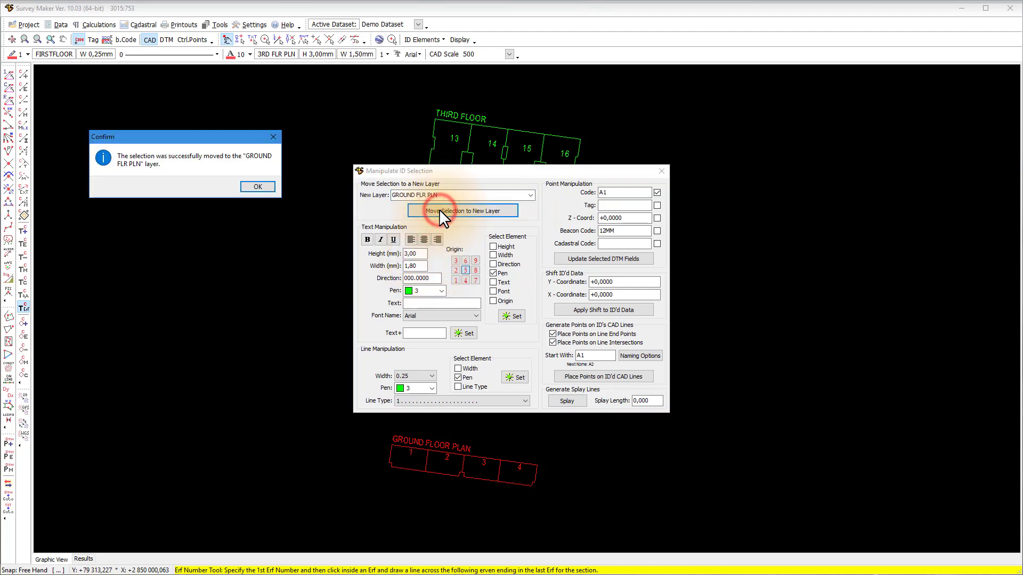
click(258, 187)
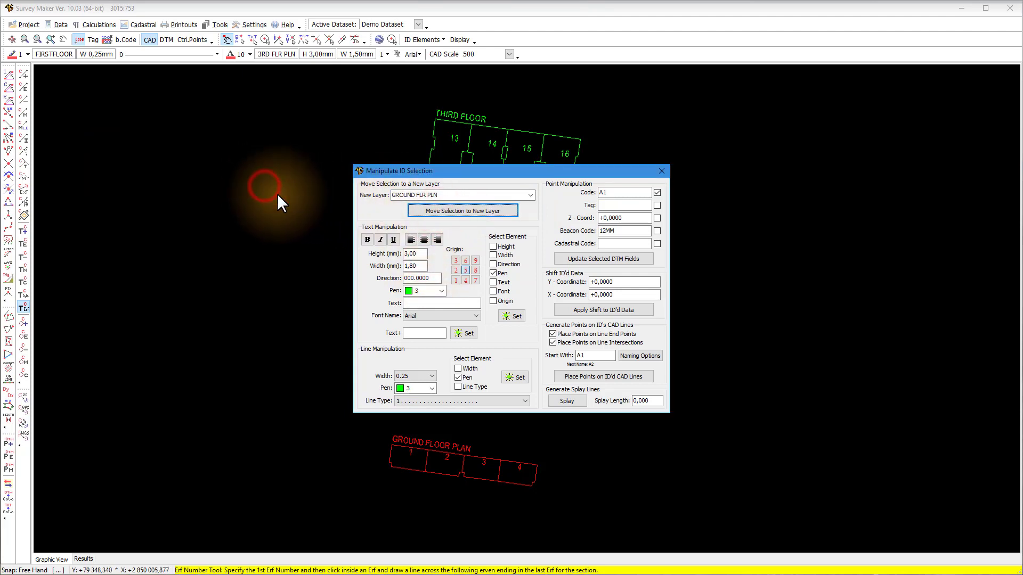
click(661, 170)
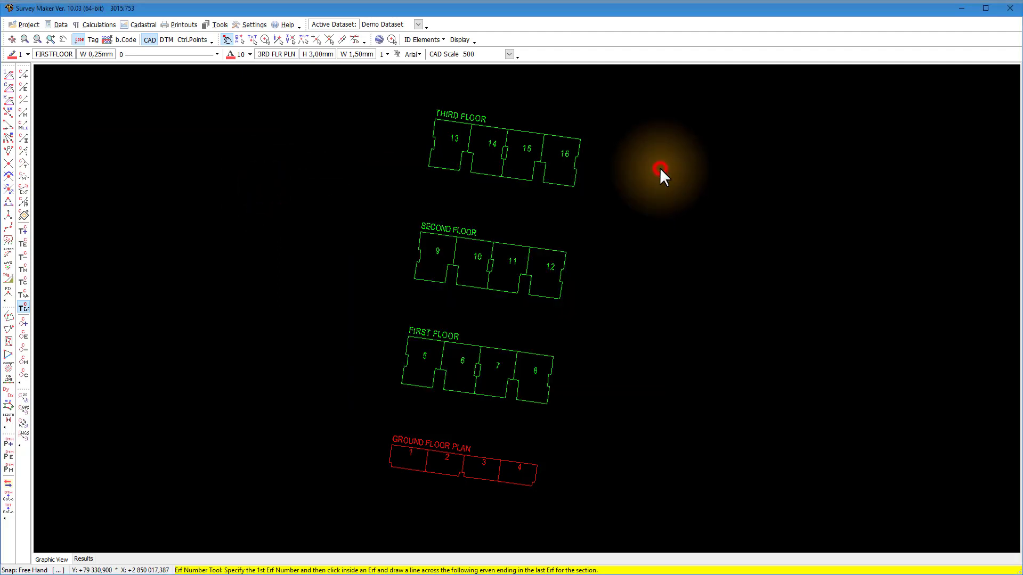
right_click(474, 75)
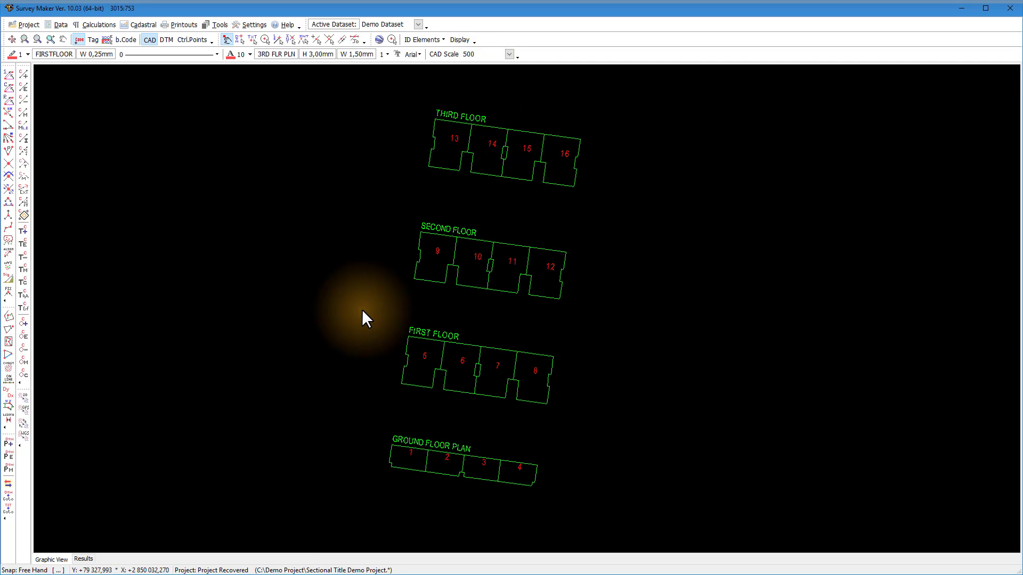
Step: Select all first floor plan elements, including sections 5 to 8, by drawing a polygon around the plan
key(shift)
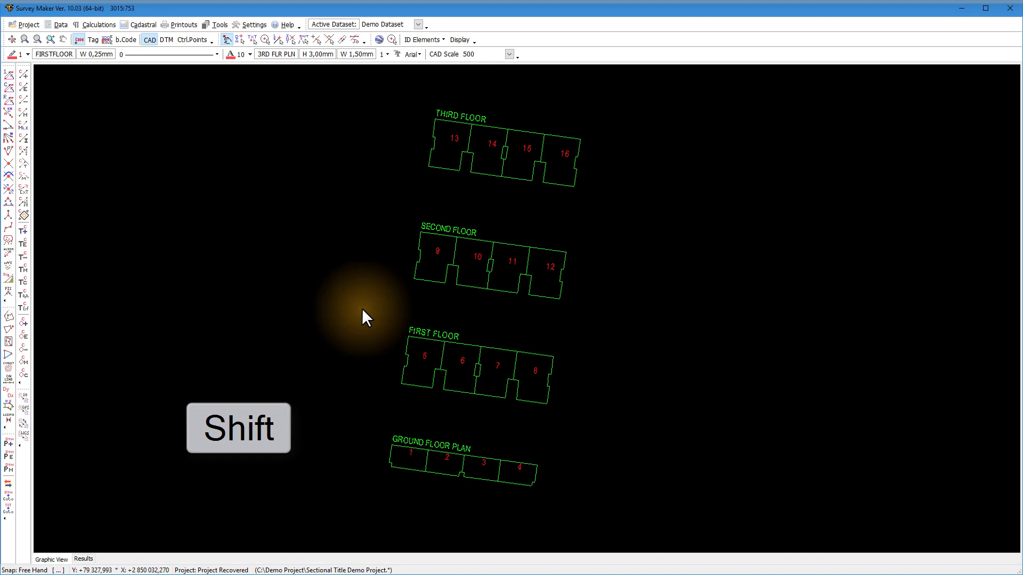
click(362, 307)
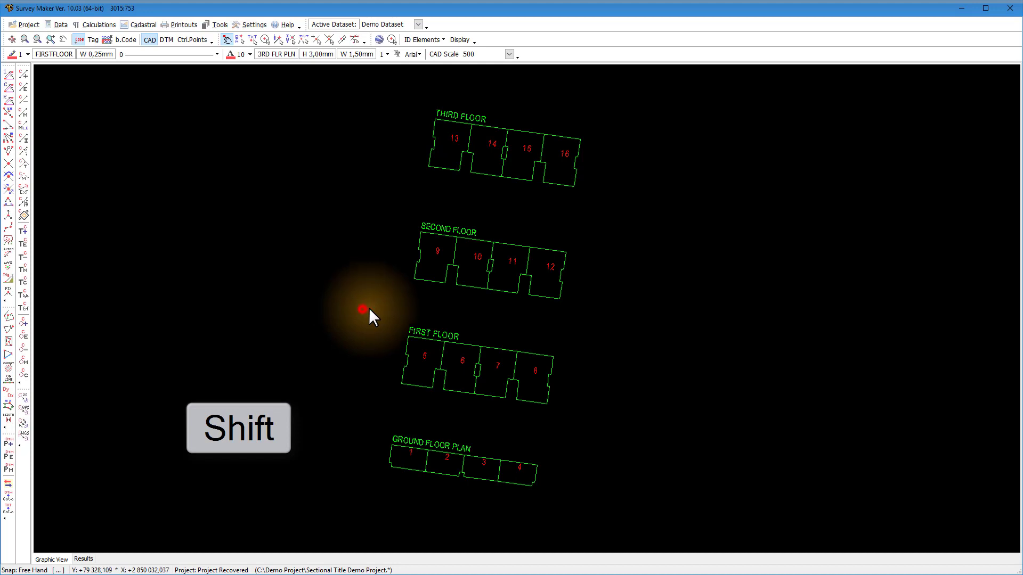
click(436, 308)
click(568, 336)
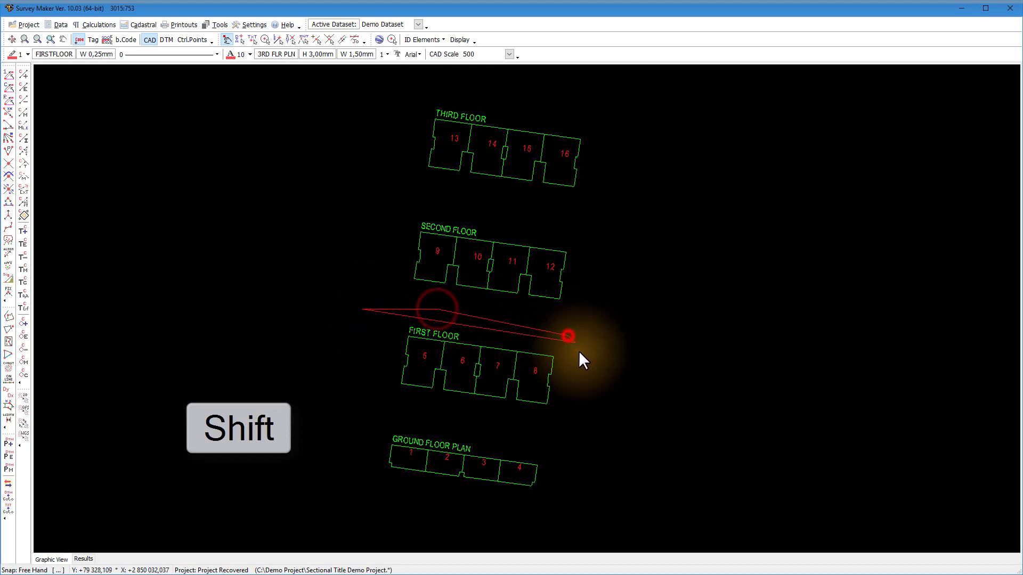
click(581, 395)
click(559, 430)
click(397, 405)
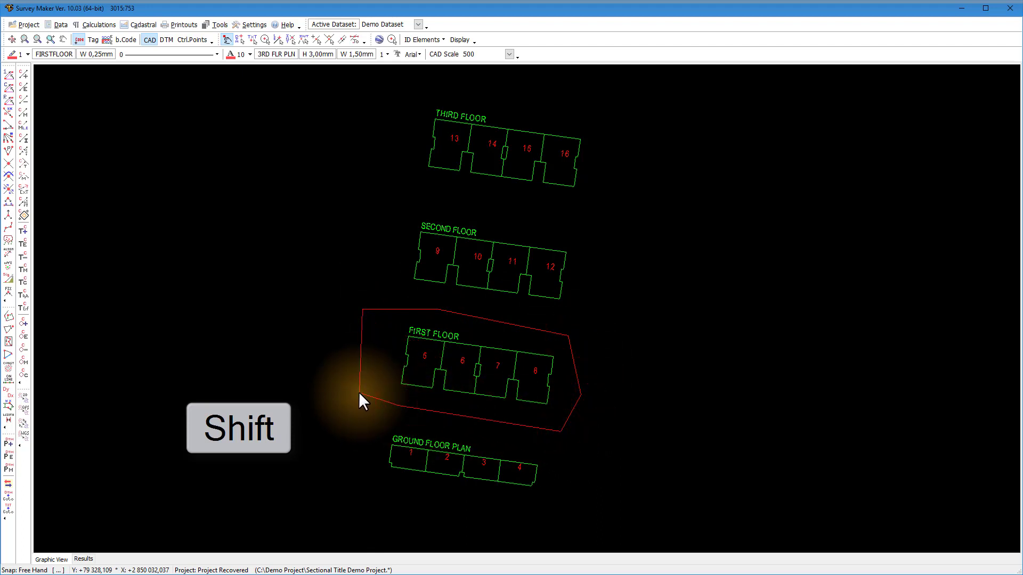
right_click(359, 392)
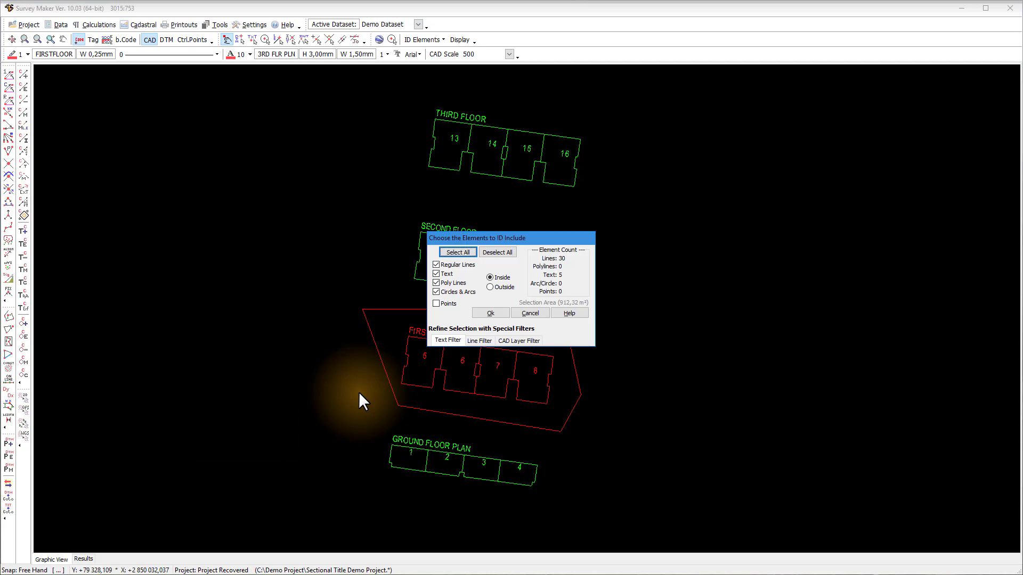
click(495, 312)
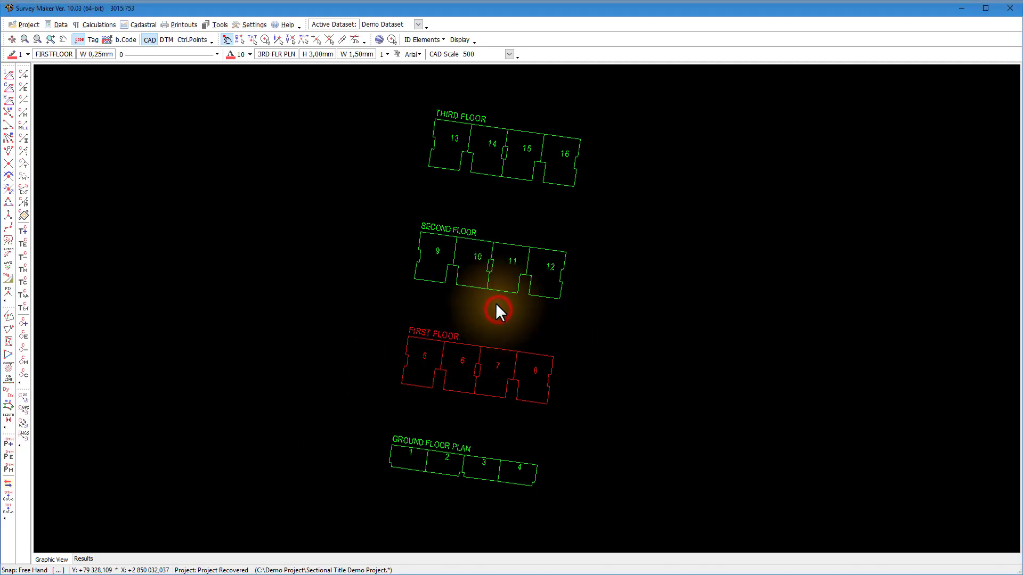
Step: Move the selected first floor plan elements to the layer 1ST FLR PLN
click(426, 39)
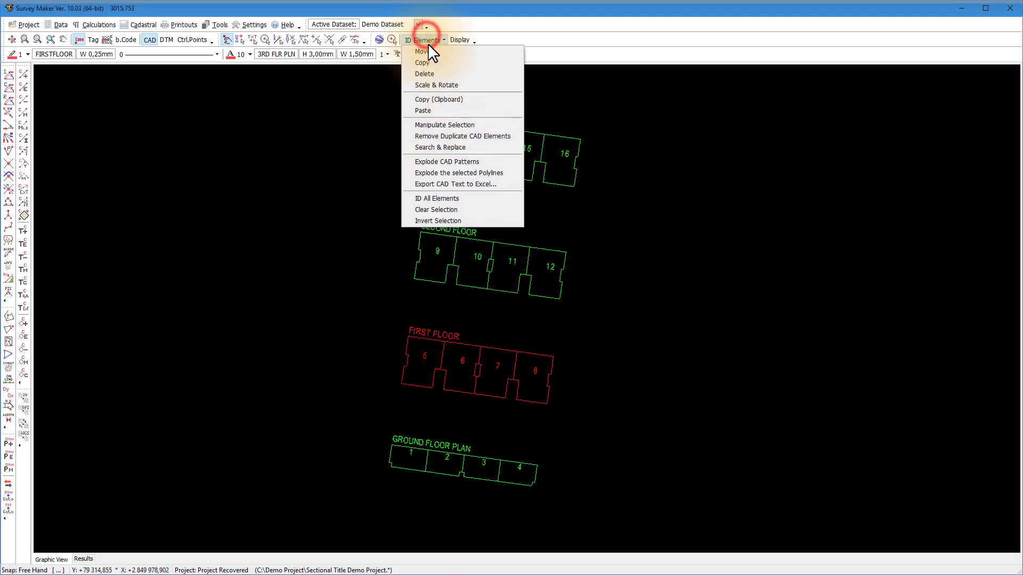
click(436, 124)
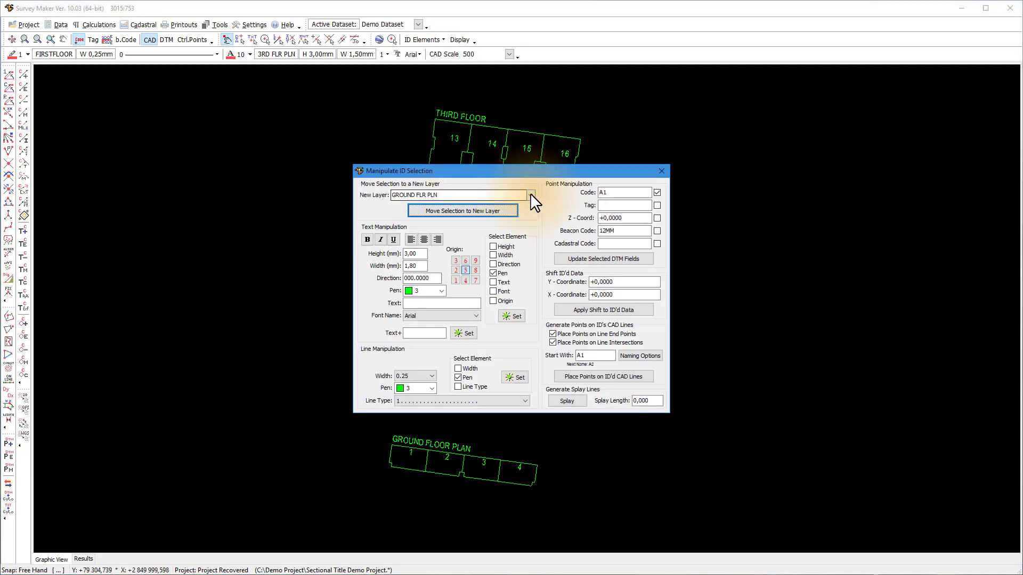
click(530, 195)
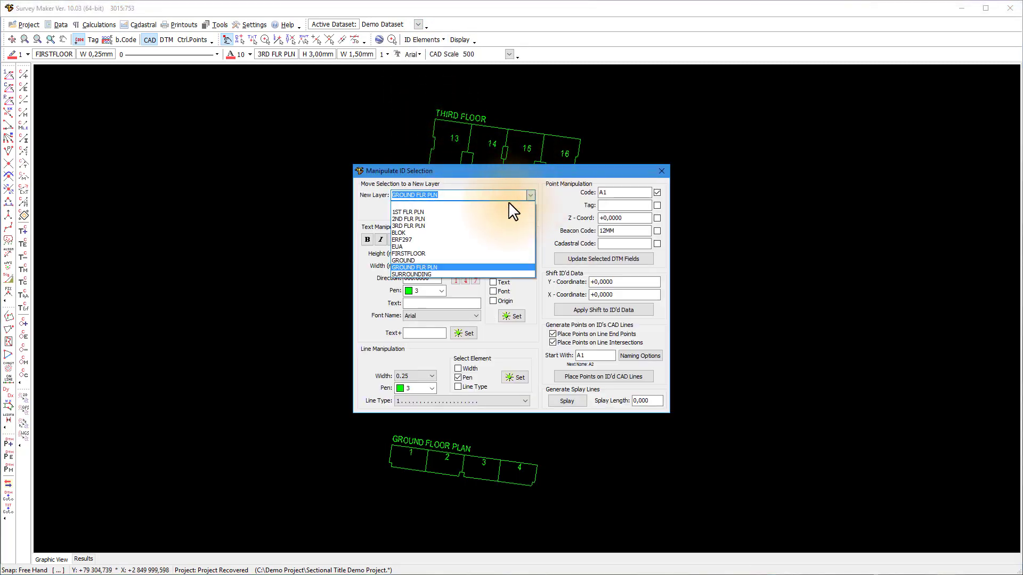
click(429, 212)
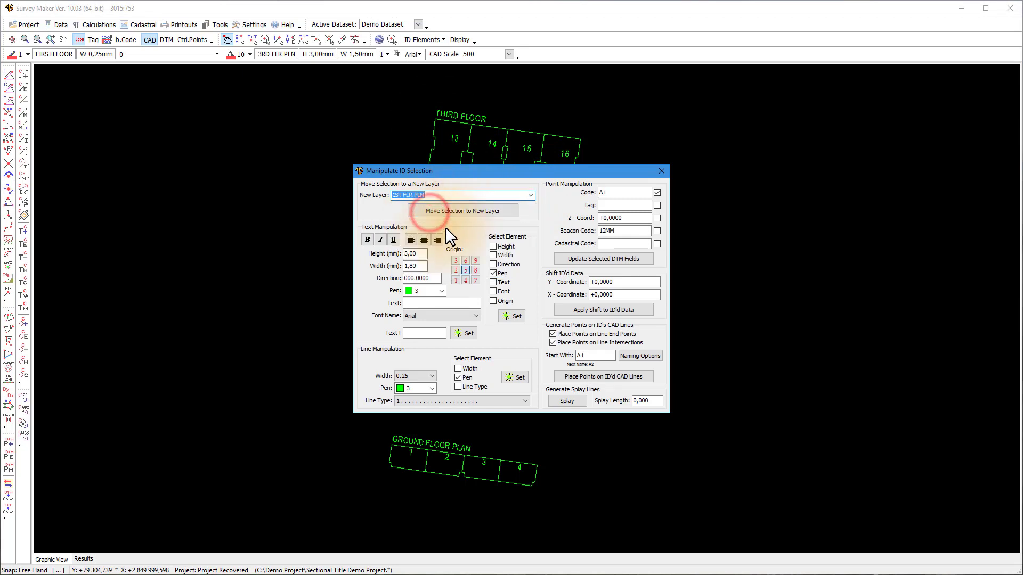
click(451, 208)
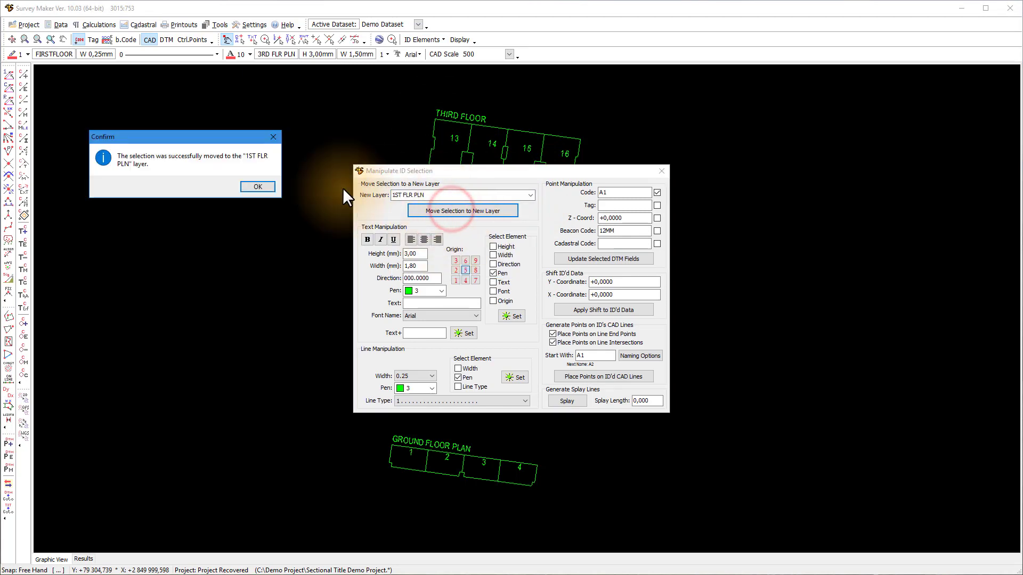
click(262, 188)
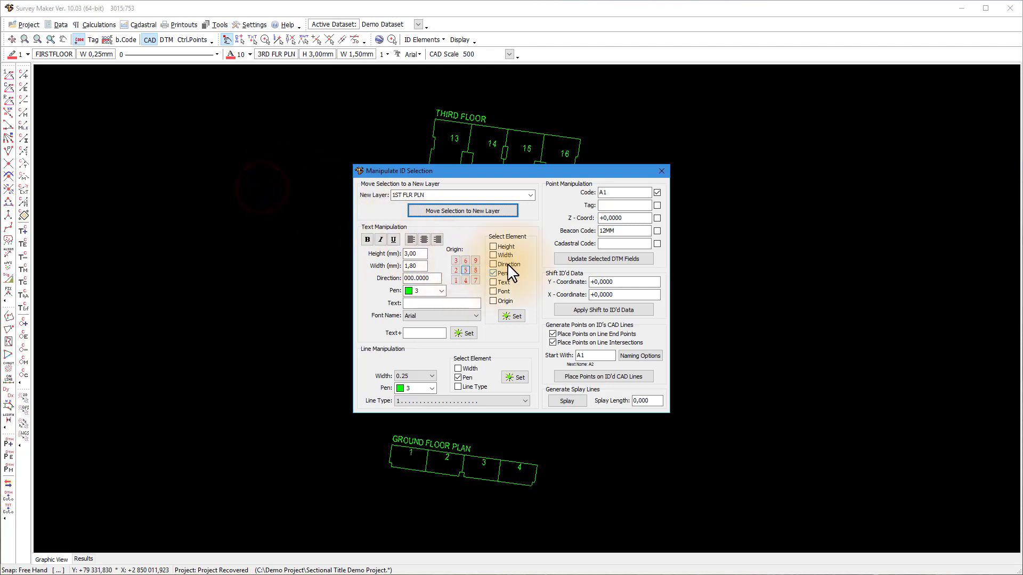
click(661, 171)
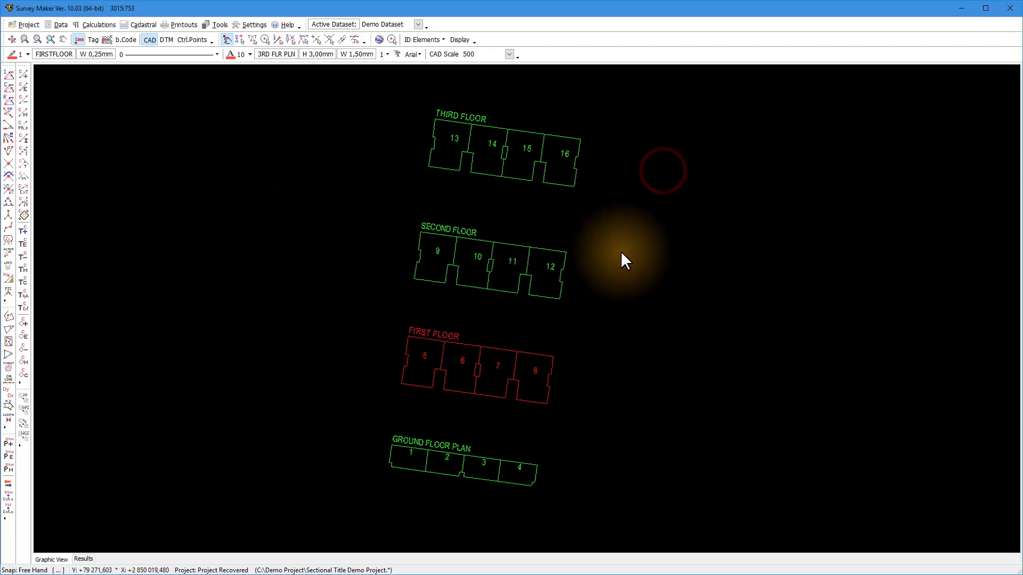
Step: Select the second floor plan with sections 9 to 12 and move it to the layer 2ND FLR PLN
drag(372, 194, 488, 311)
click(412, 39)
click(444, 124)
click(535, 195)
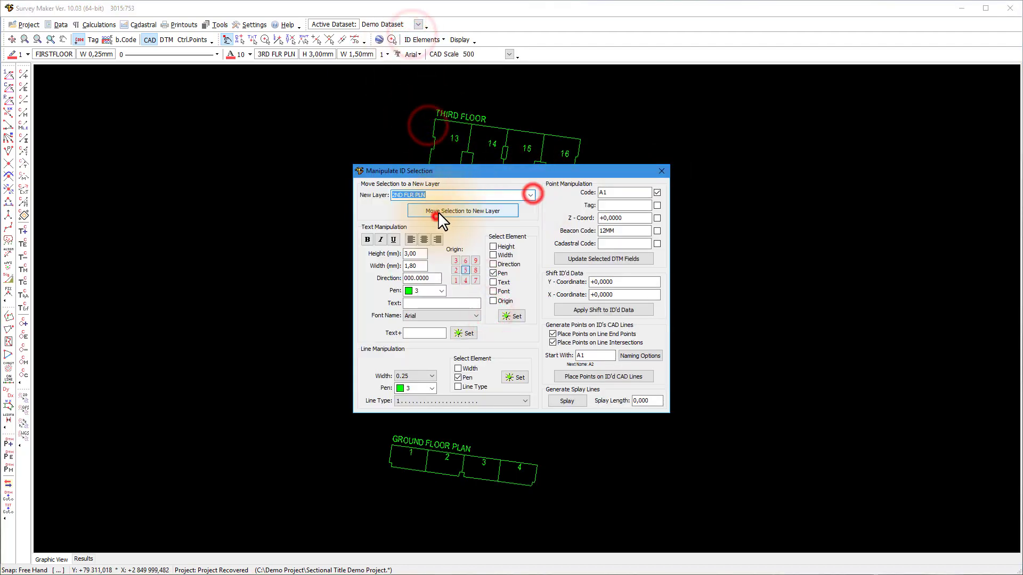
click(438, 209)
click(265, 185)
click(660, 170)
Step: Select all third floor plan elements, including sections 13 to 16, by drawing a polygon around the plan
click(408, 87)
click(527, 98)
click(616, 130)
click(600, 213)
click(472, 210)
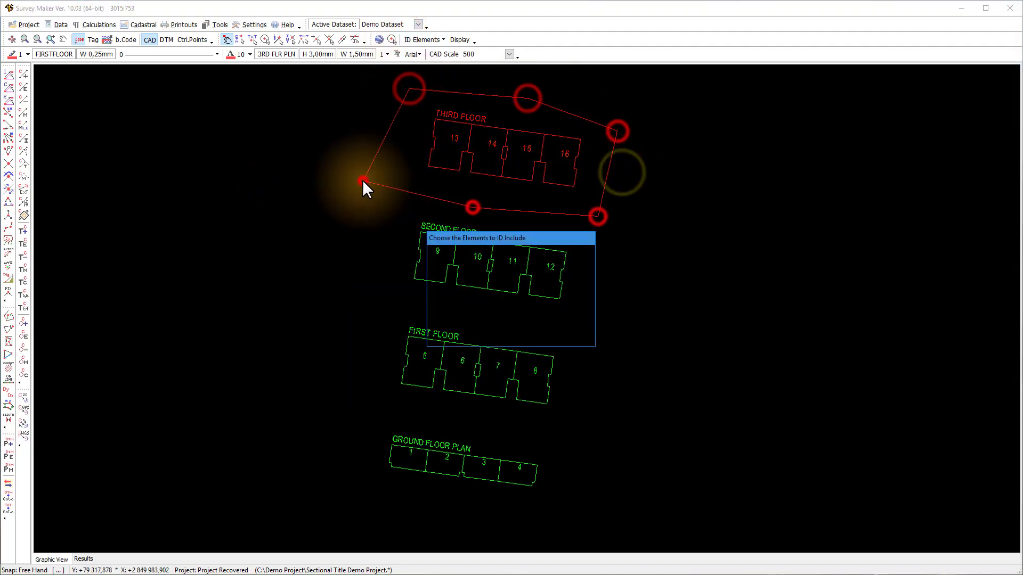
click(362, 183)
click(496, 309)
Step: Move the selected third floor plan elements to the layer 3RD FLR PLN
click(424, 40)
click(444, 125)
click(530, 195)
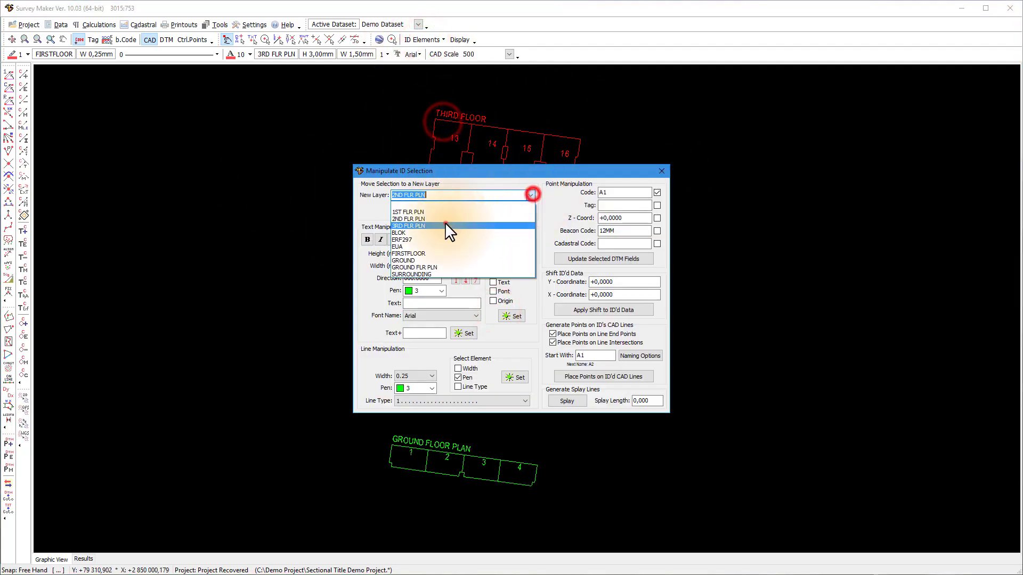
click(446, 222)
click(446, 210)
click(257, 185)
click(660, 170)
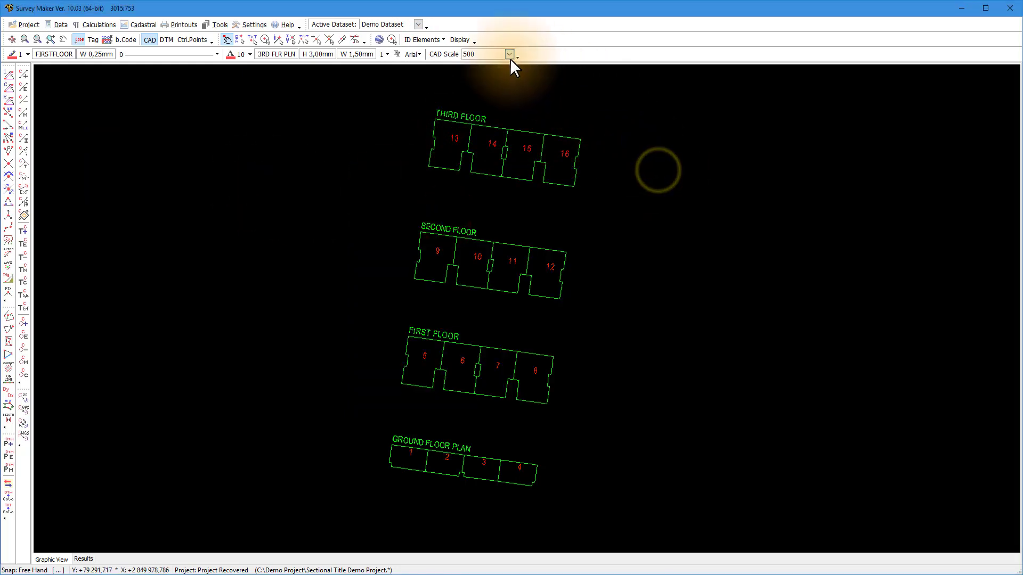
Step: Open the layer display settings and toggle the 2ND FLR PLN and 3RD FLR PLN layers to check which elements they contain
click(461, 40)
drag(524, 181, 753, 186)
click(795, 253)
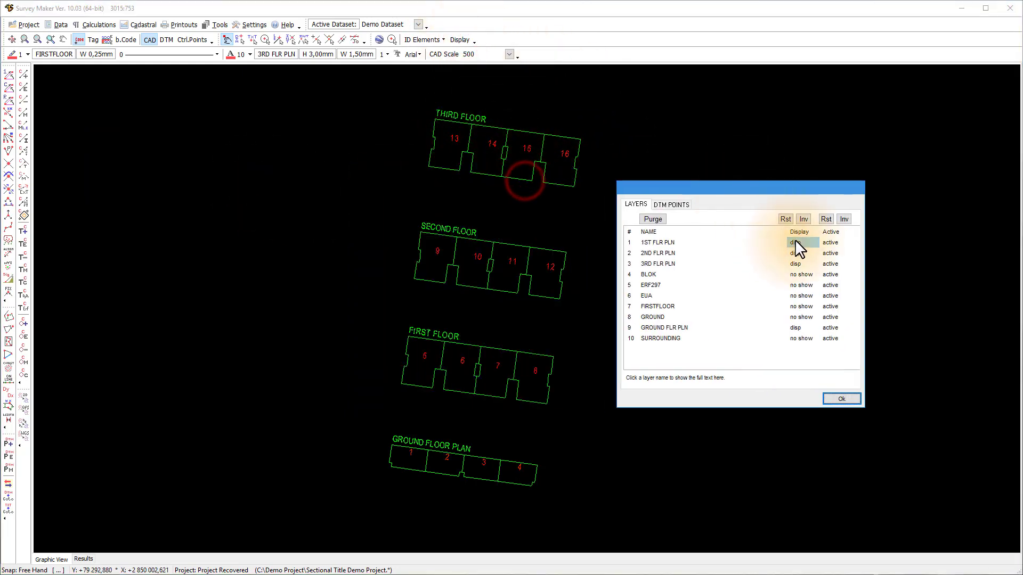
click(795, 264)
click(795, 264)
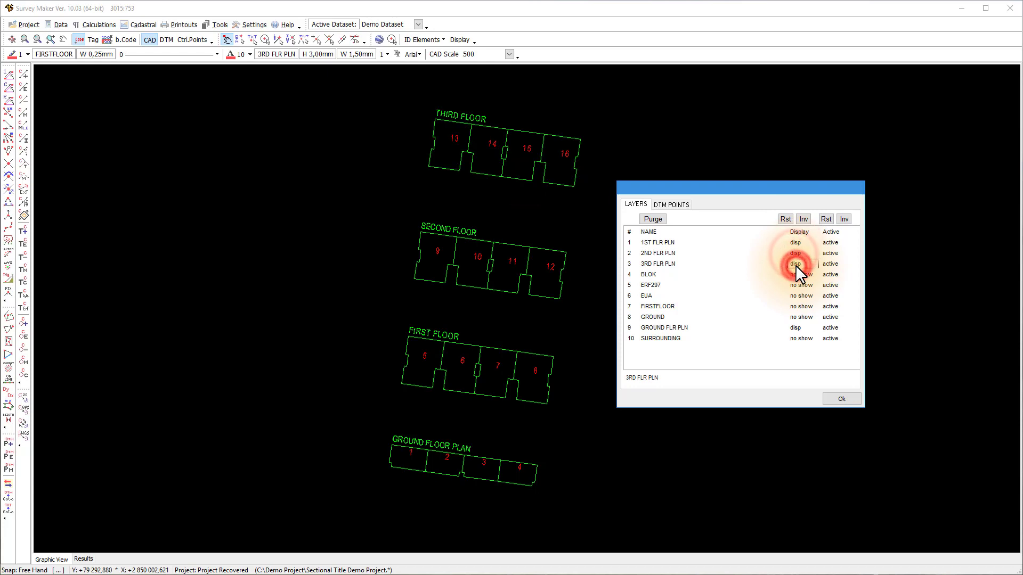